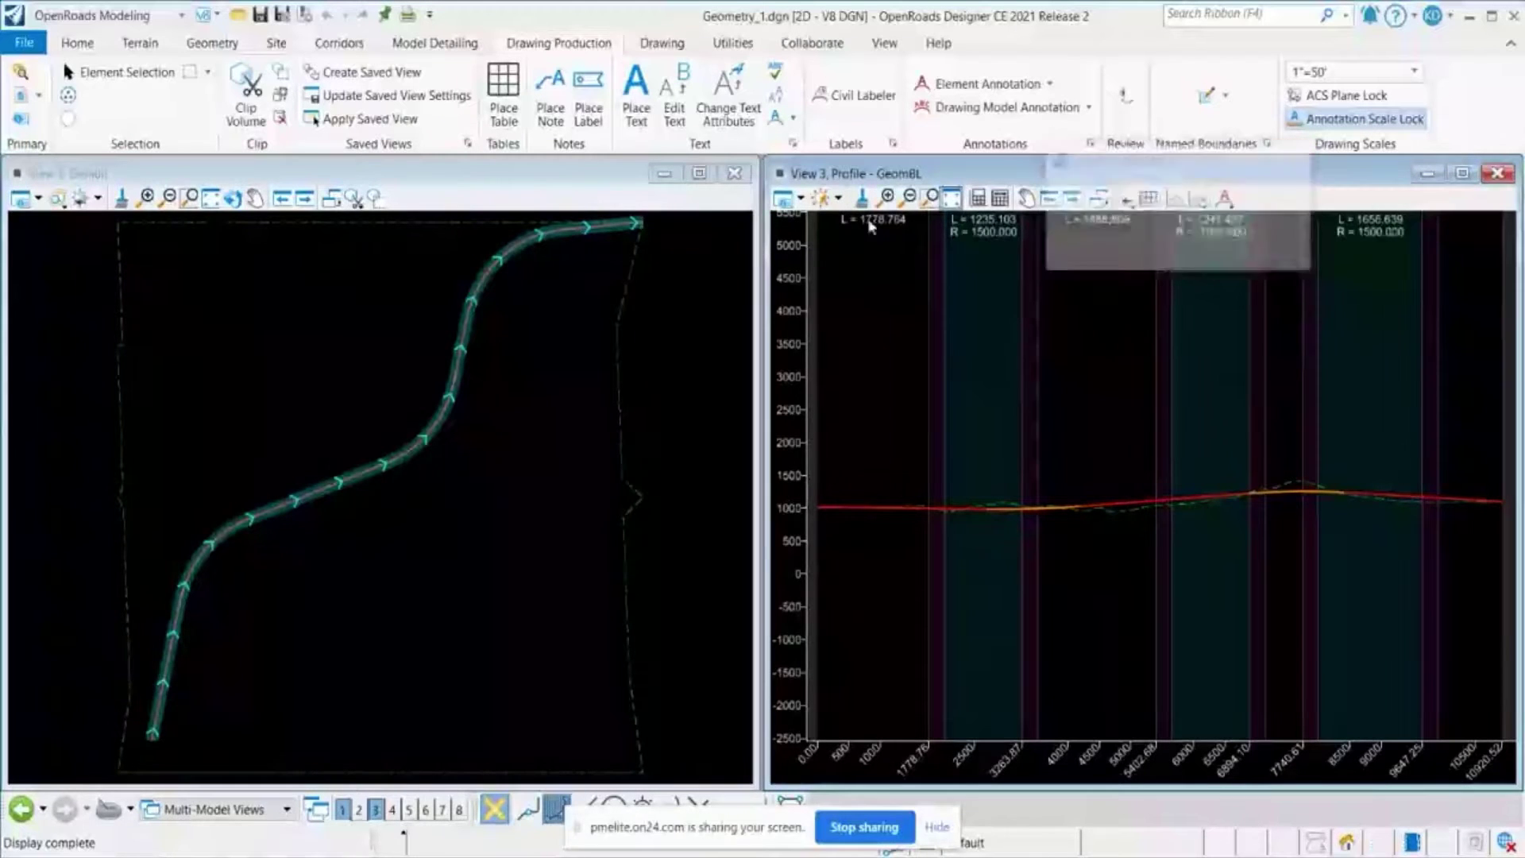
# Run Annotate Element on the horizontal alignment in View 1 to place station ticks along it
pyautogui.click(210, 198)
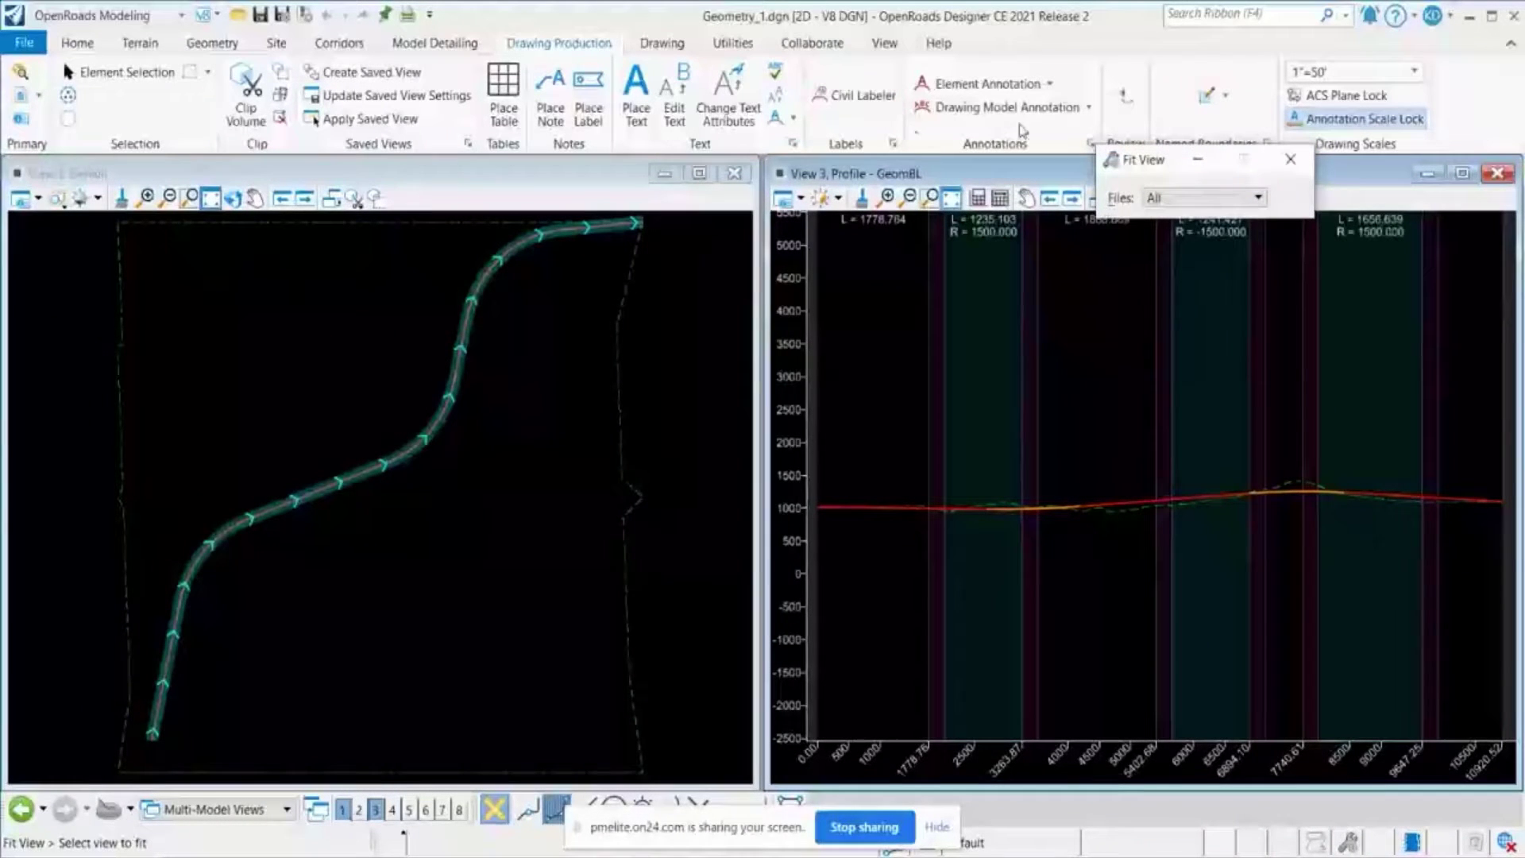
pyautogui.click(1041, 84)
pyautogui.click(1049, 85)
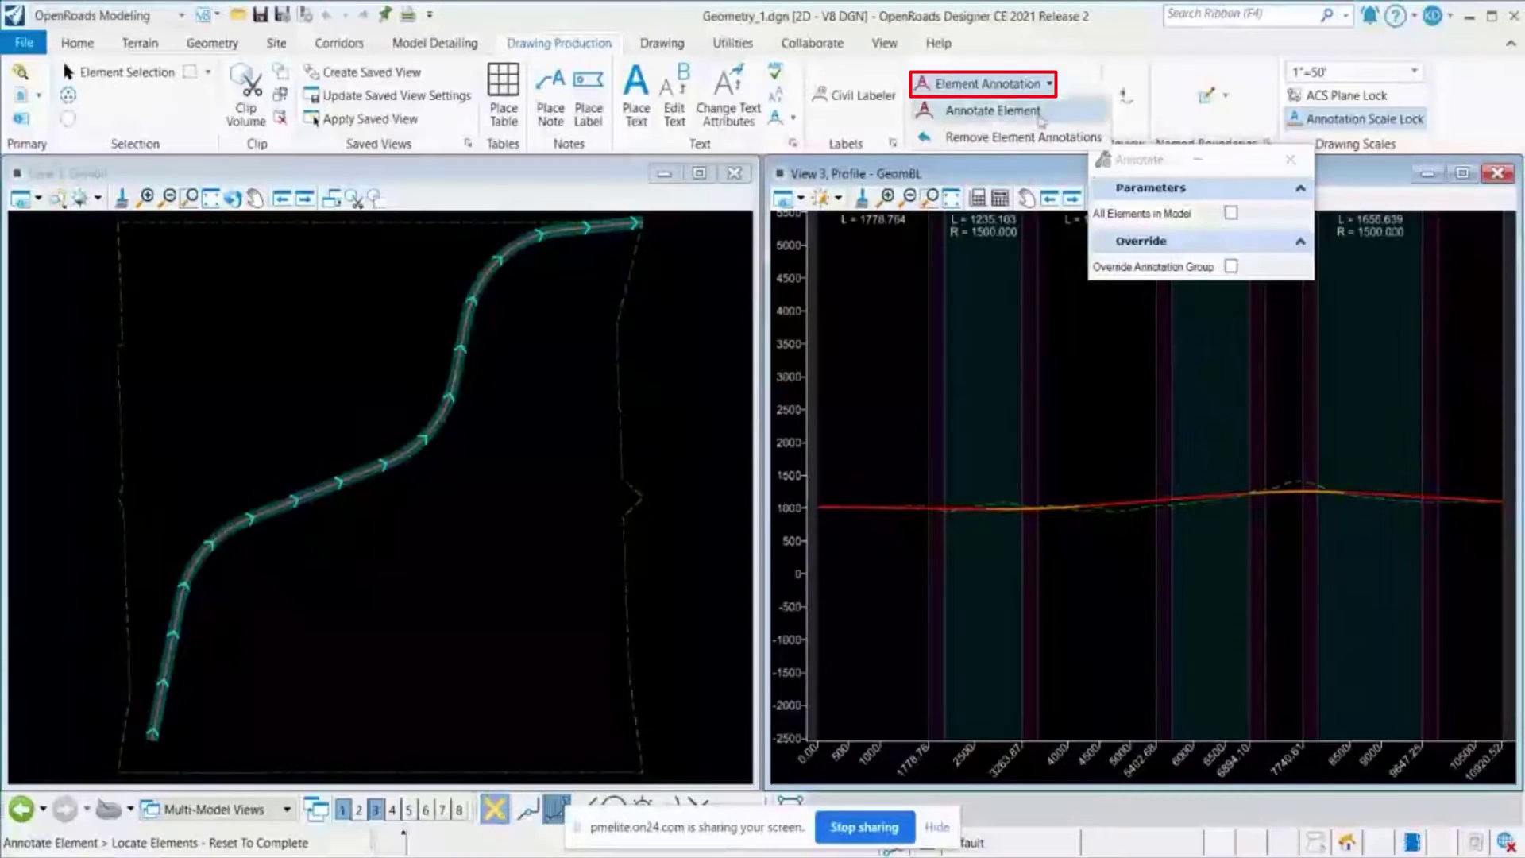
pyautogui.click(1001, 110)
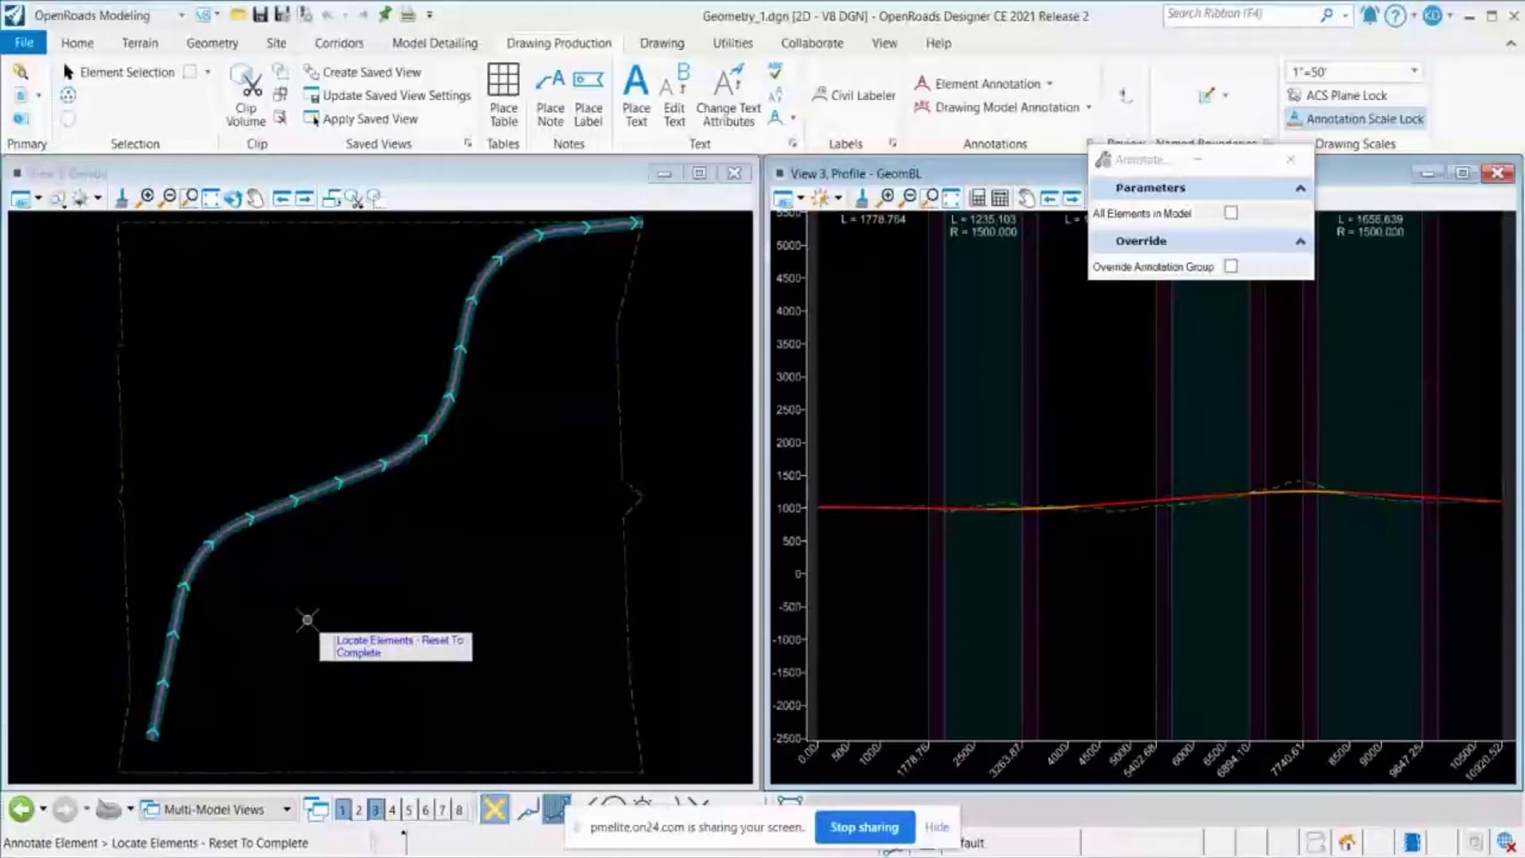
pyautogui.rightClick(308, 623)
pyautogui.click(89, 677)
pyautogui.scroll(5, 88, 678)
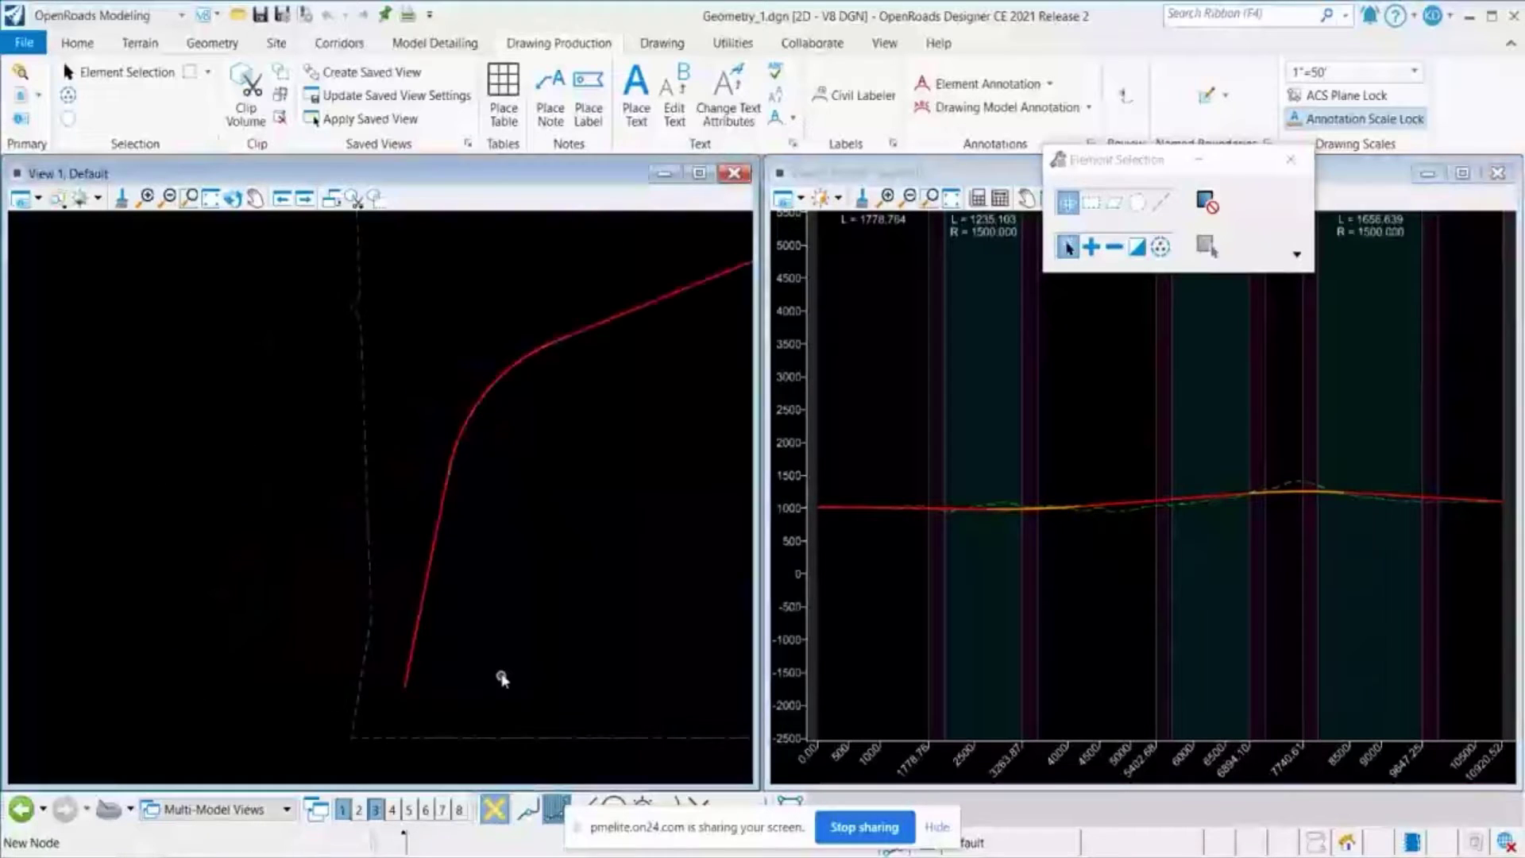
pyautogui.click(1044, 85)
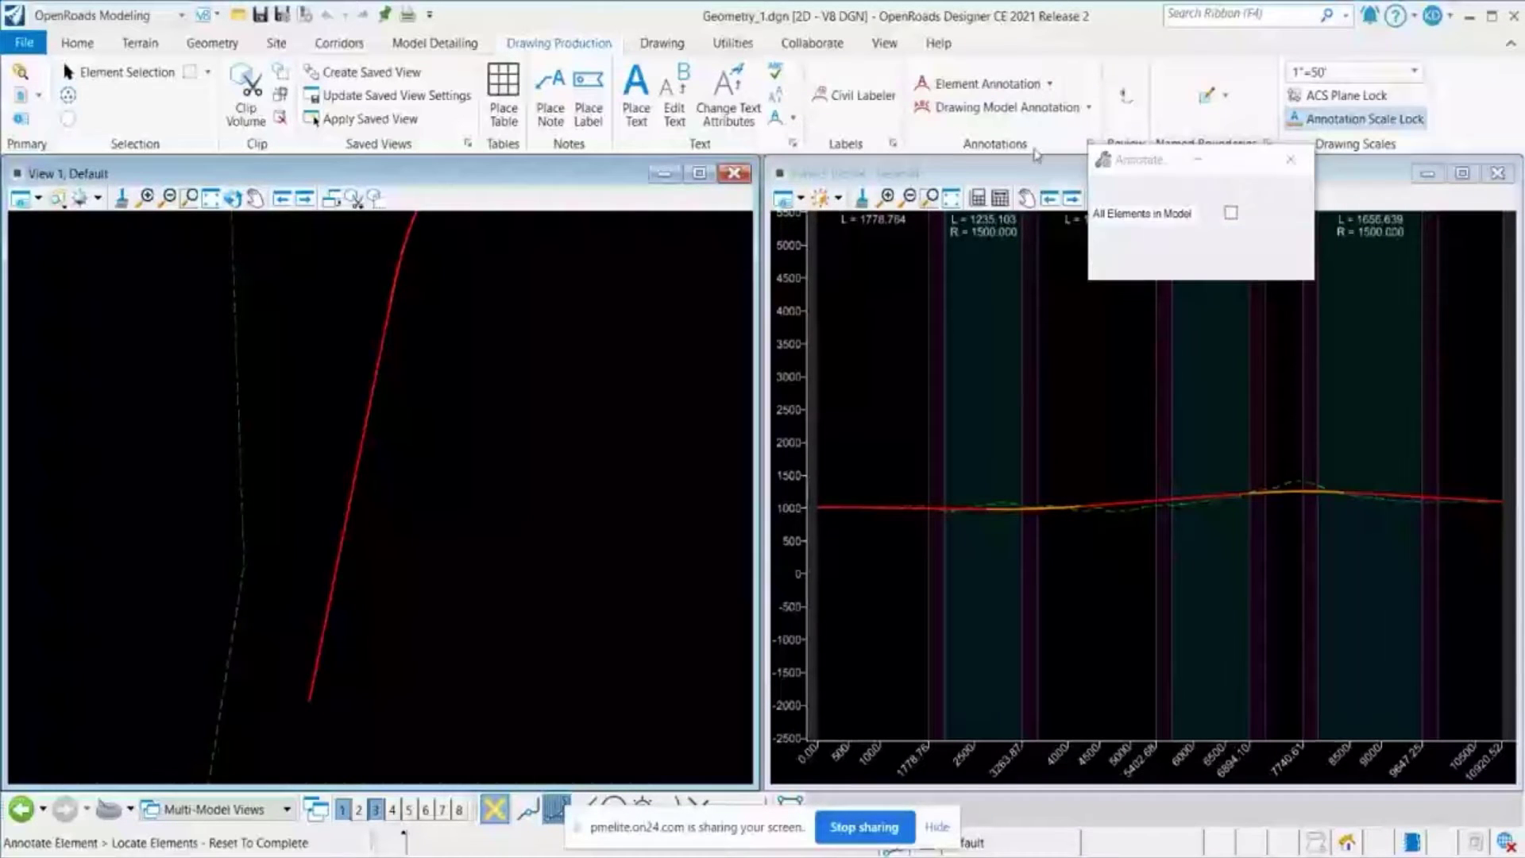
pyautogui.click(1050, 83)
pyautogui.click(1019, 132)
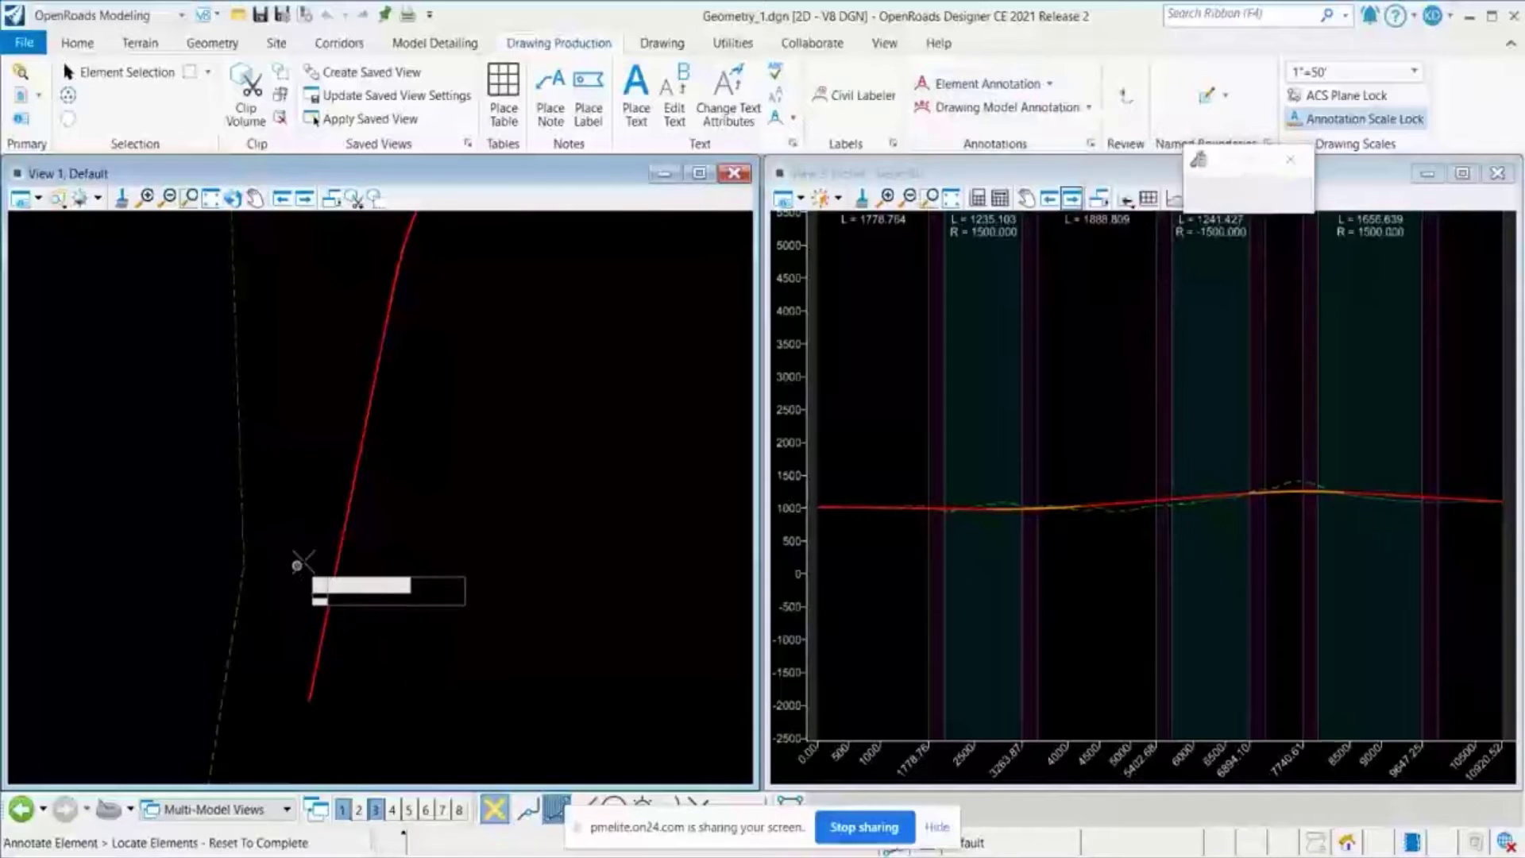
pyautogui.rightClick(441, 496)
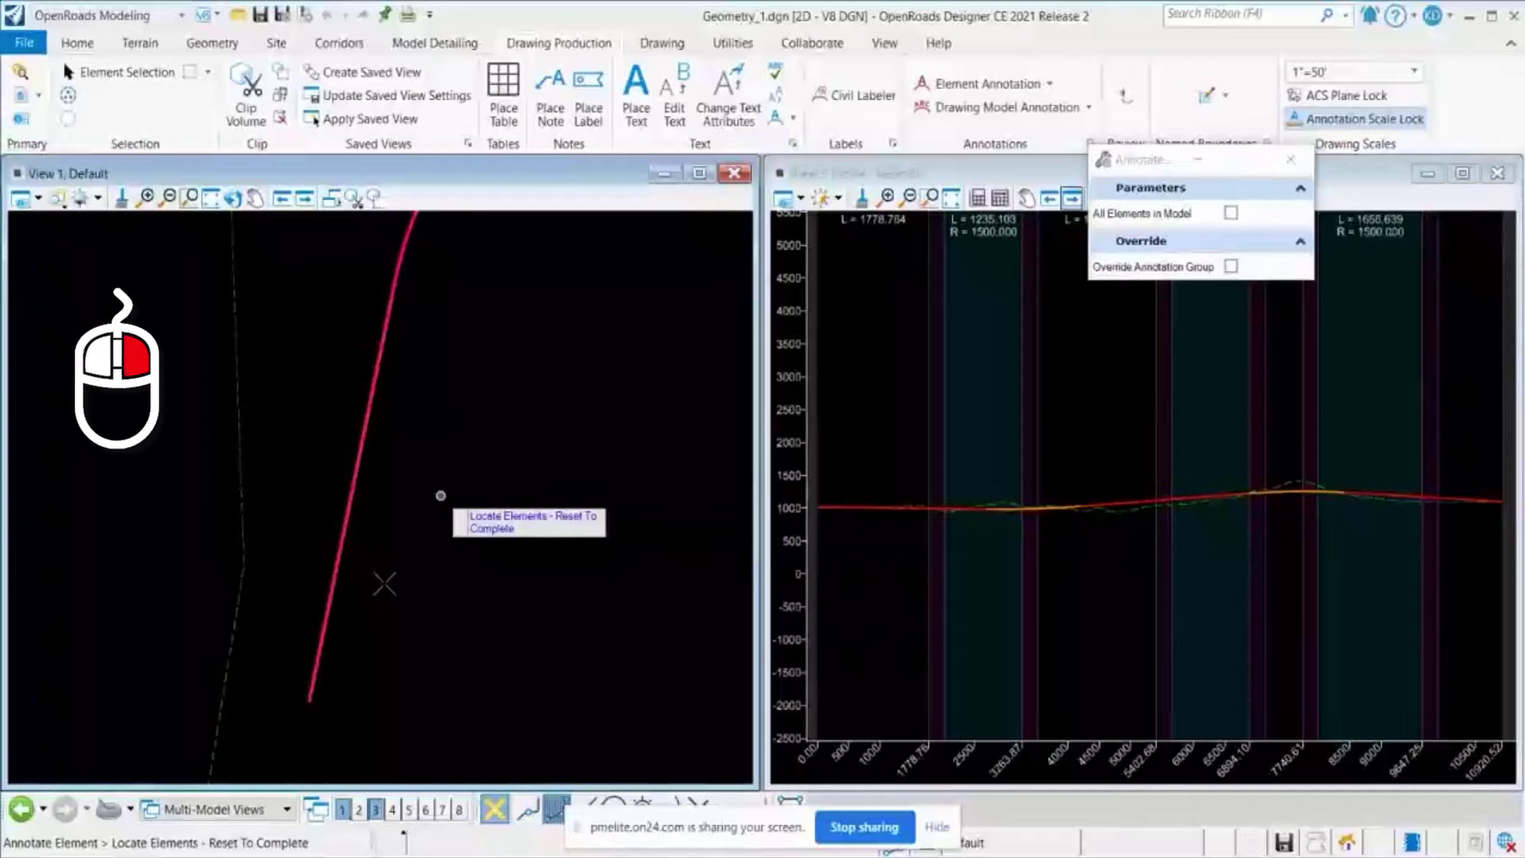
pyautogui.rightClick(437, 498)
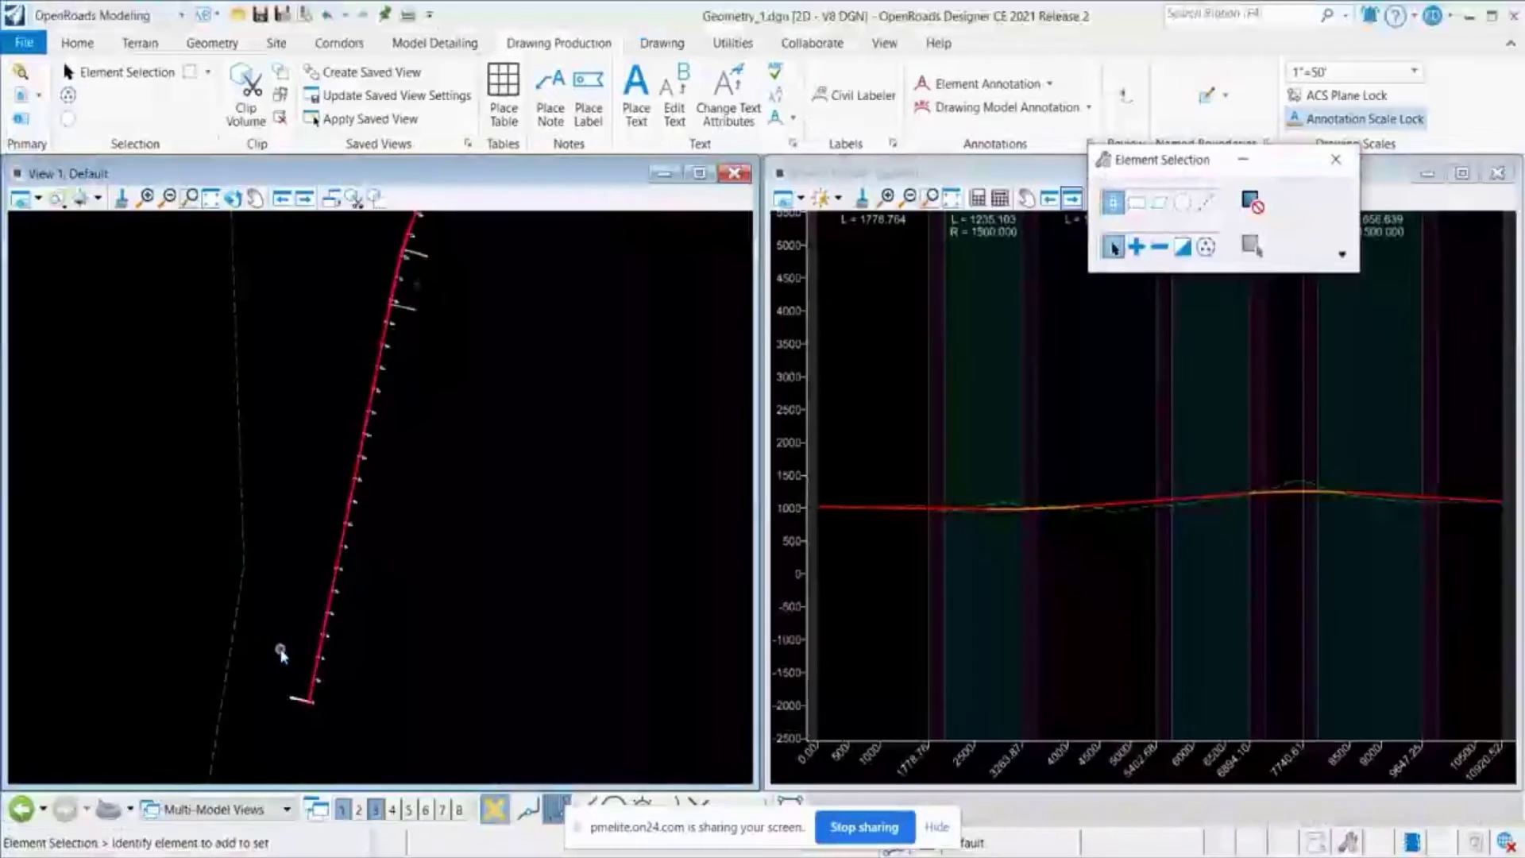
pyautogui.scroll(3, 318, 603)
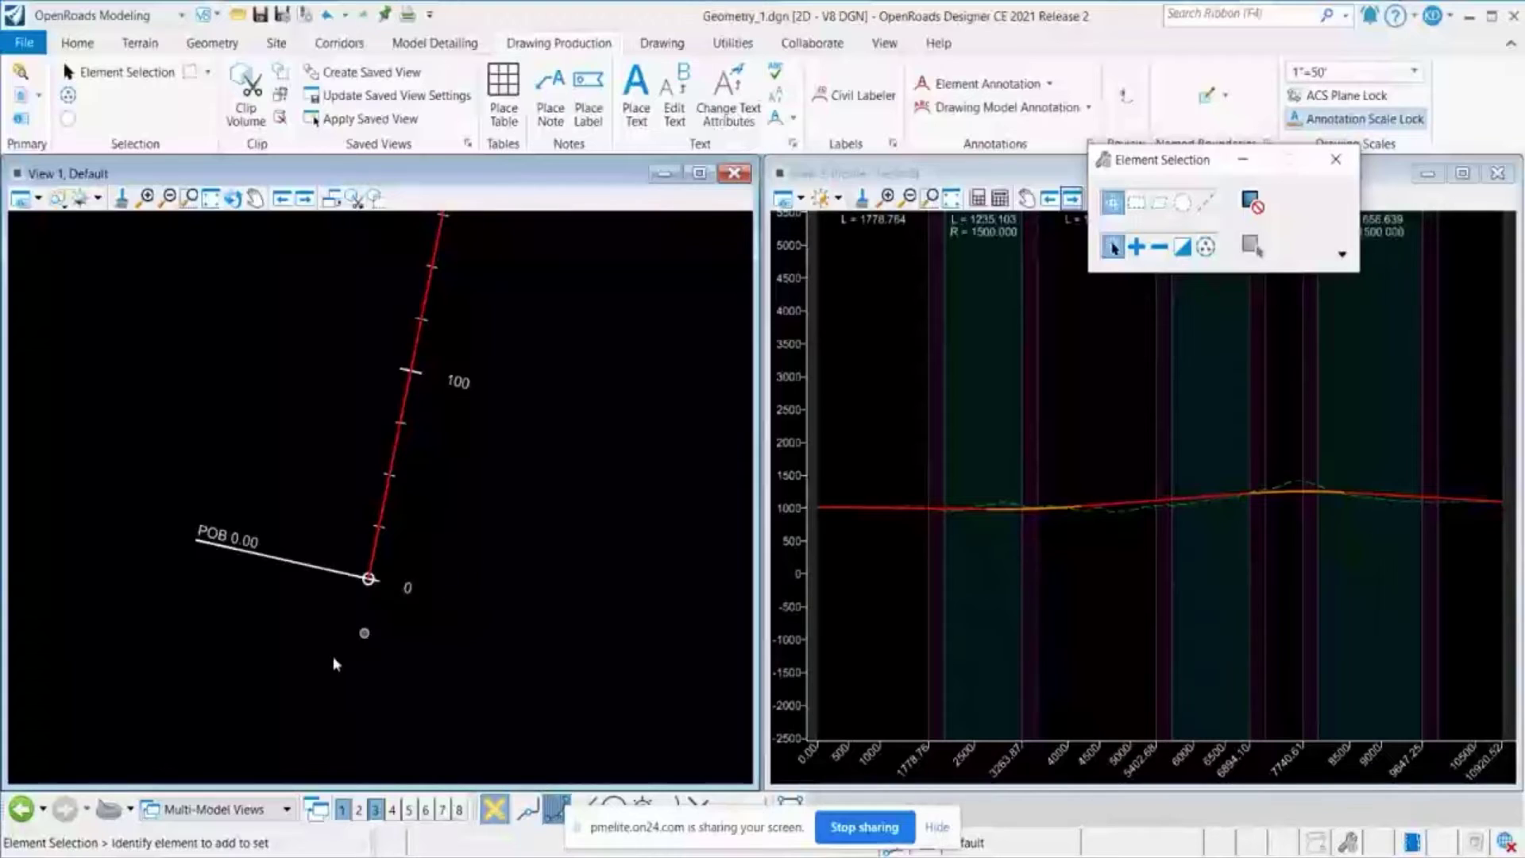
pyautogui.scroll(-2, 445, 483)
pyautogui.scroll(2, 409, 437)
pyautogui.scroll(-2, 240, 638)
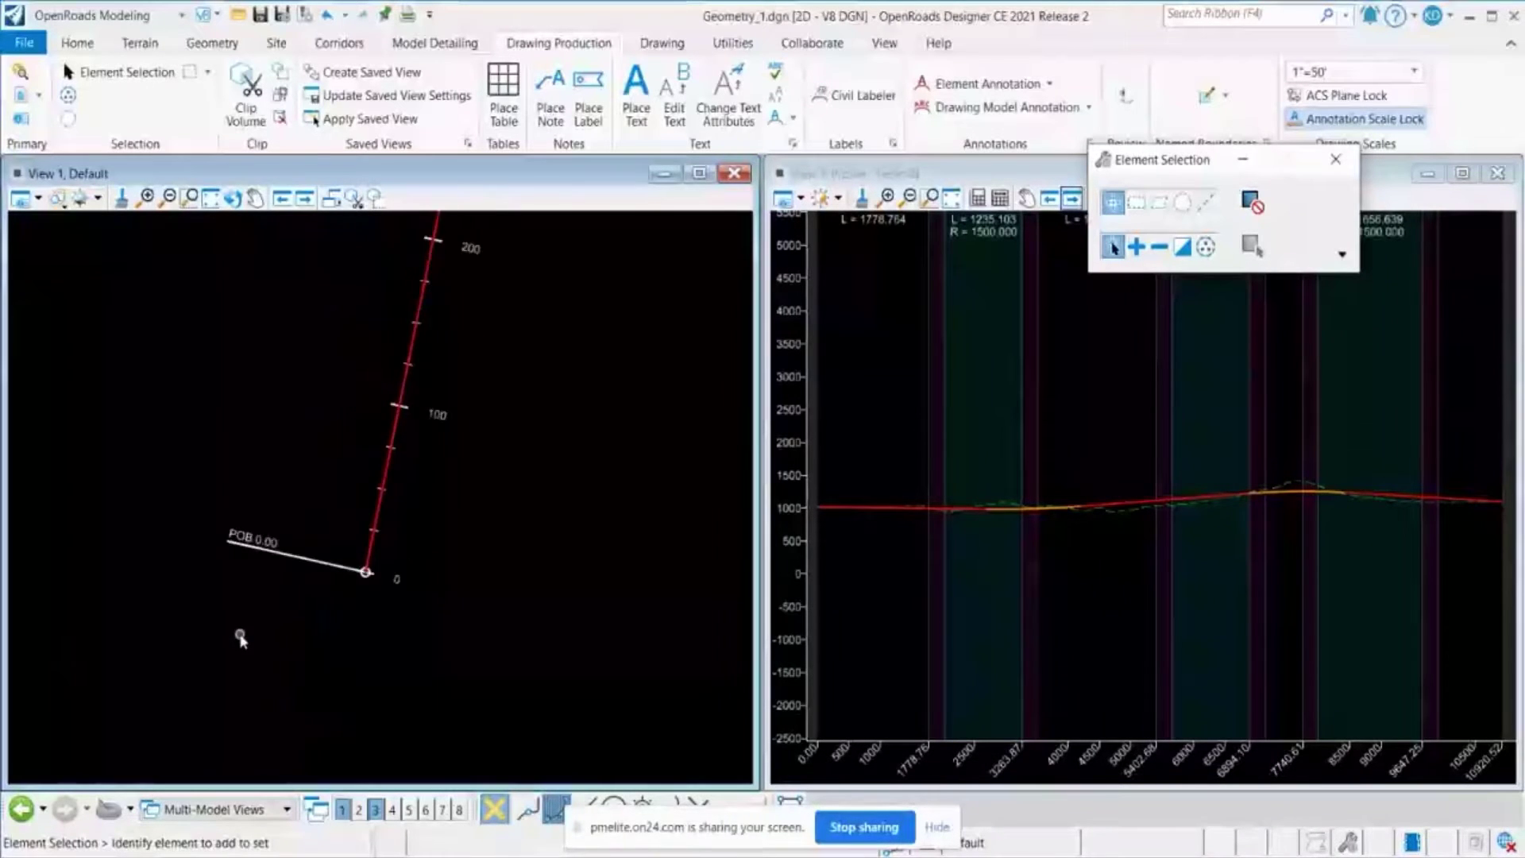
pyautogui.scroll(2, 230, 556)
pyautogui.scroll(-3, 221, 596)
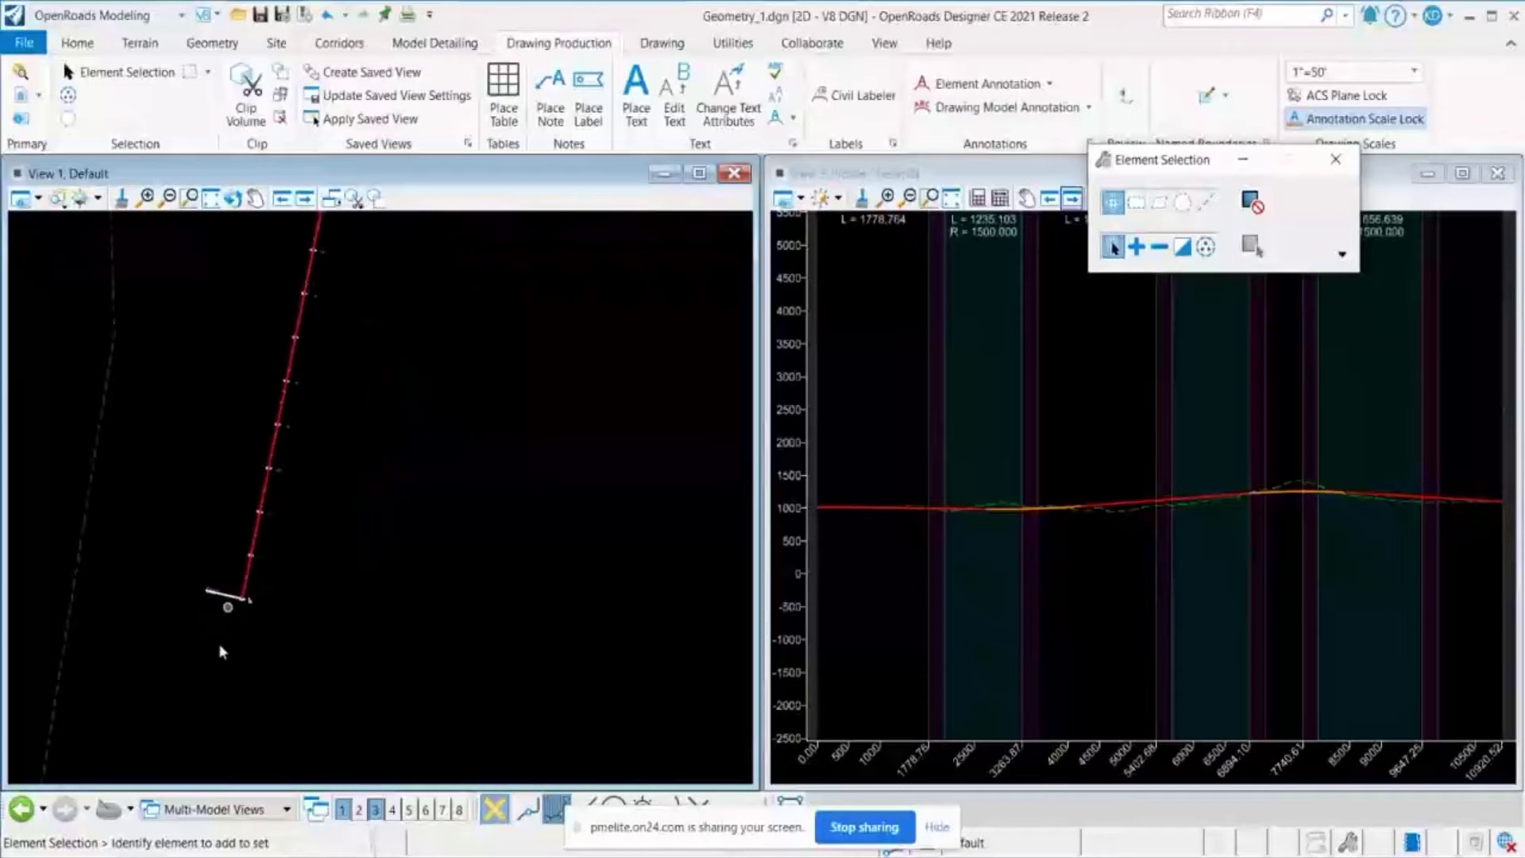
pyautogui.scroll(-3, 255, 457)
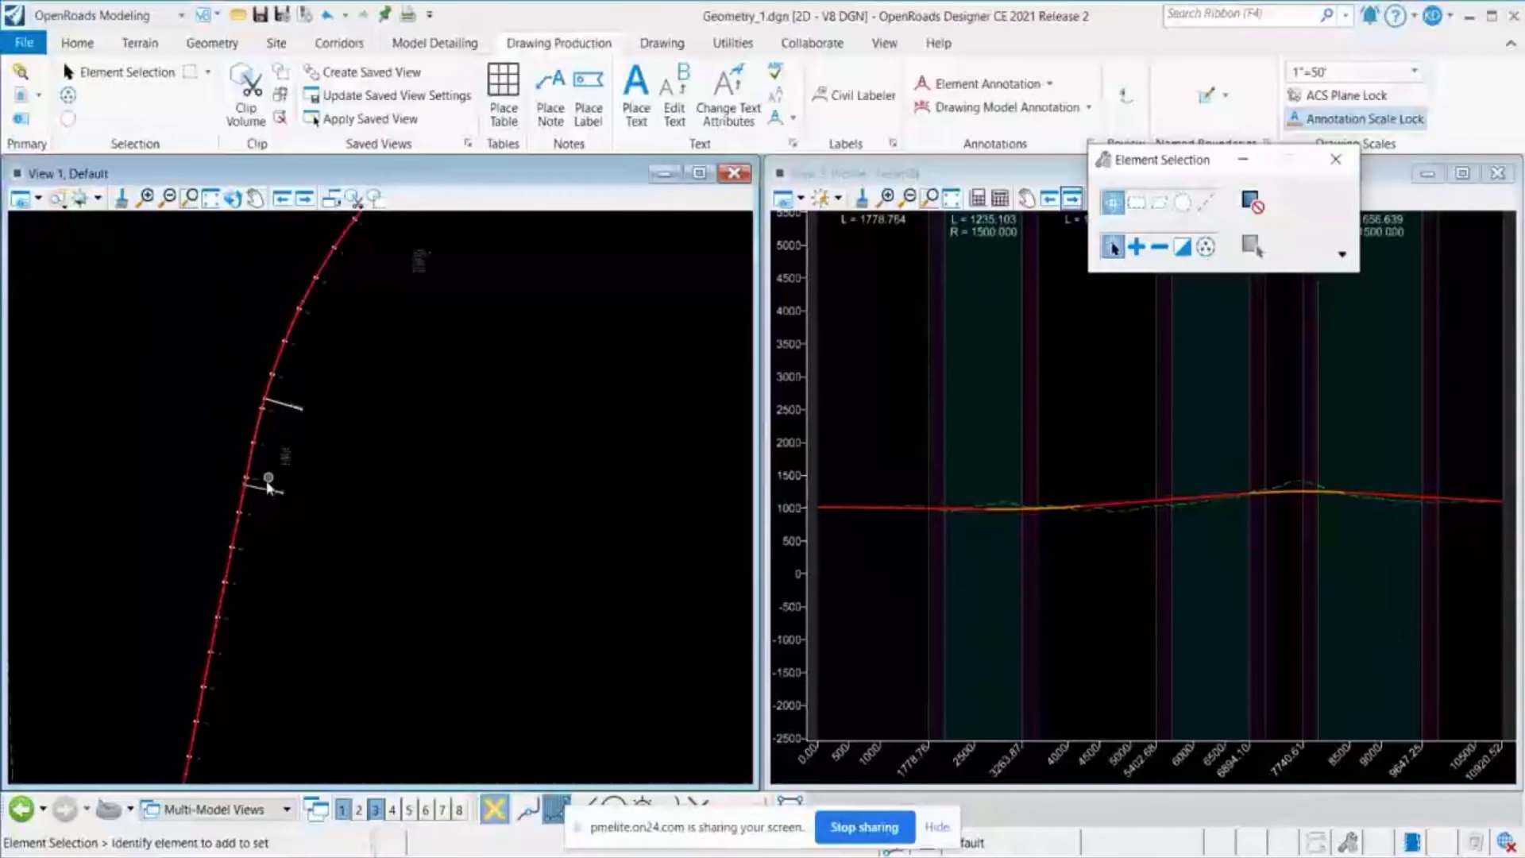
pyautogui.scroll(2, 268, 485)
pyautogui.scroll(-1, 314, 429)
pyautogui.scroll(3, 245, 347)
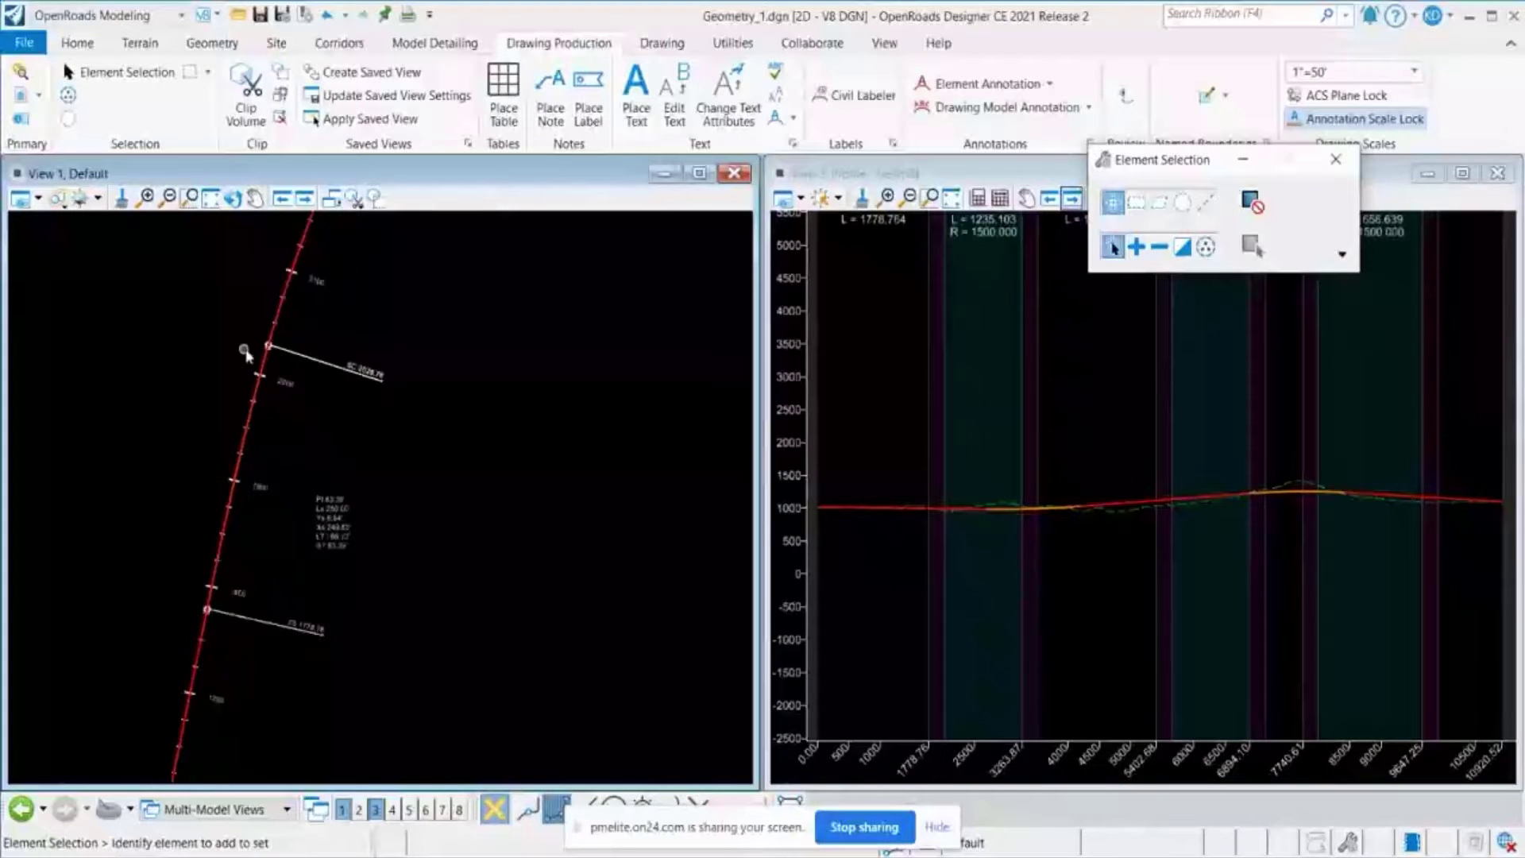
pyautogui.scroll(-4, 334, 501)
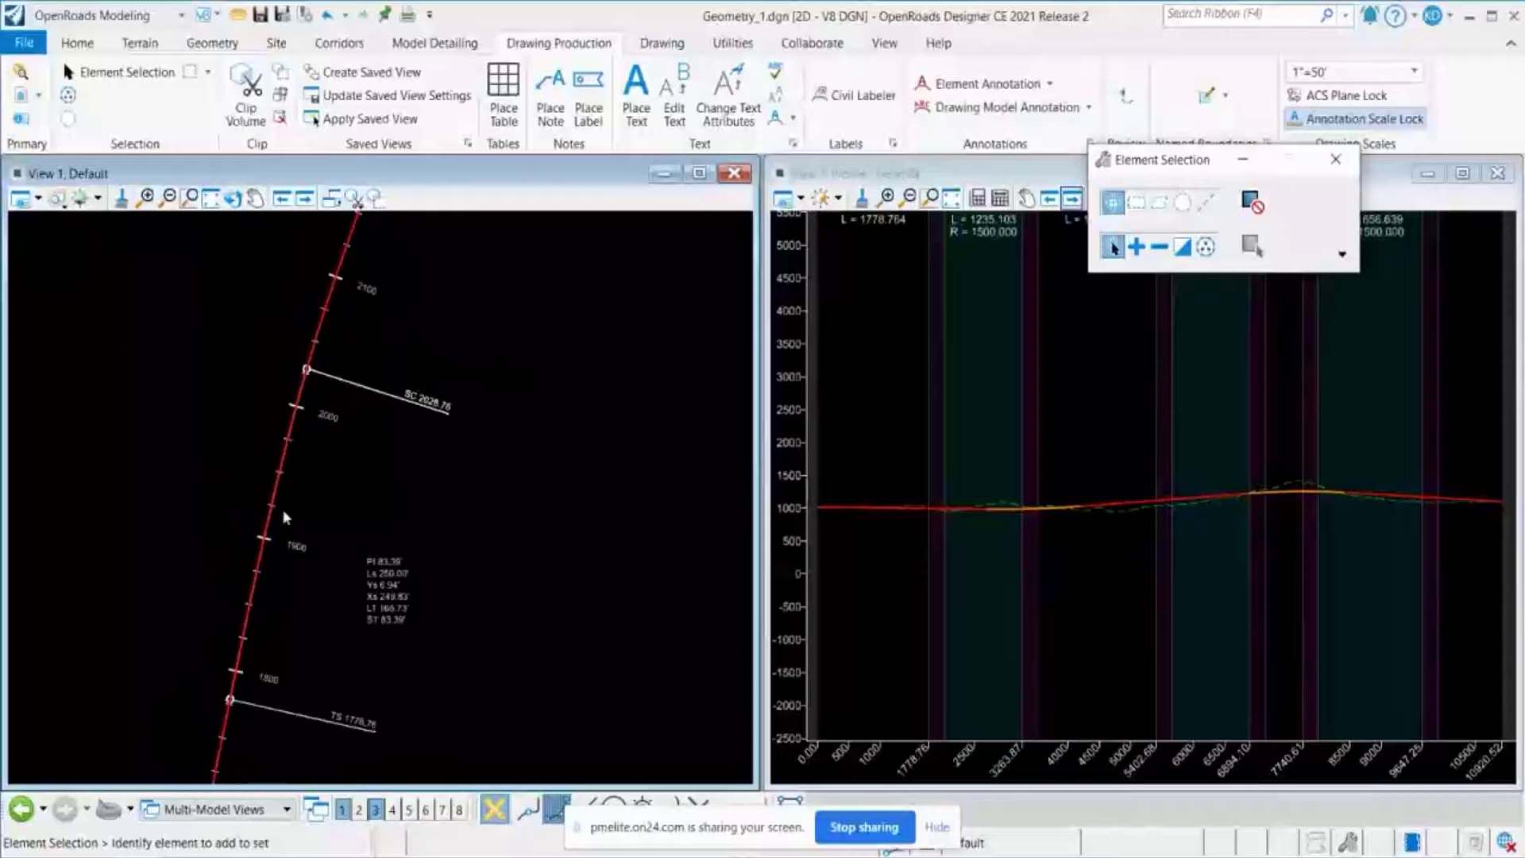
pyautogui.scroll(1, 418, 412)
pyautogui.scroll(-2, 497, 350)
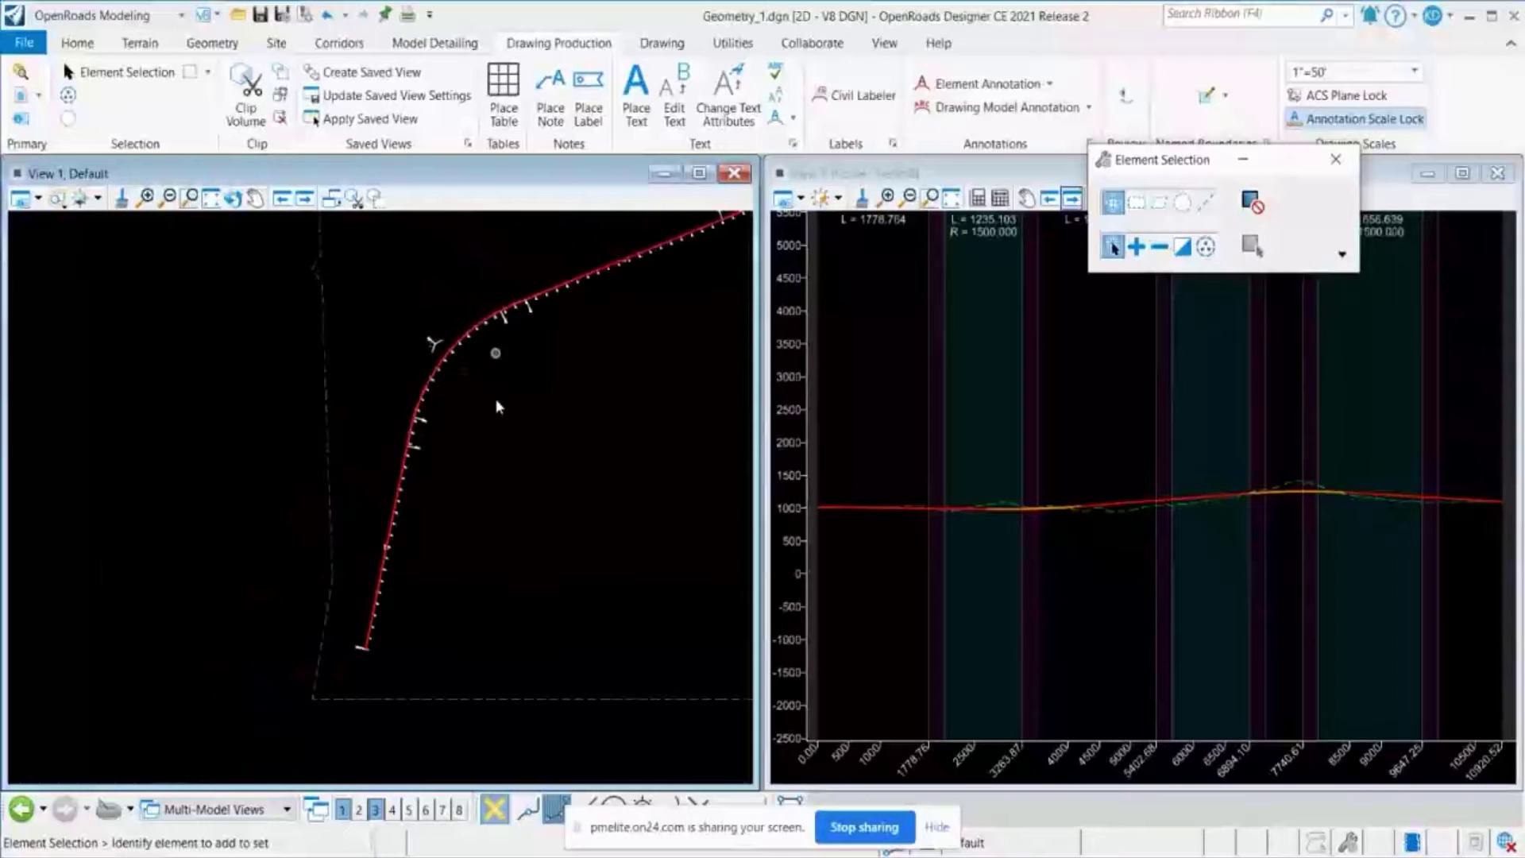
pyautogui.scroll(3, 382, 681)
pyautogui.scroll(3, 338, 624)
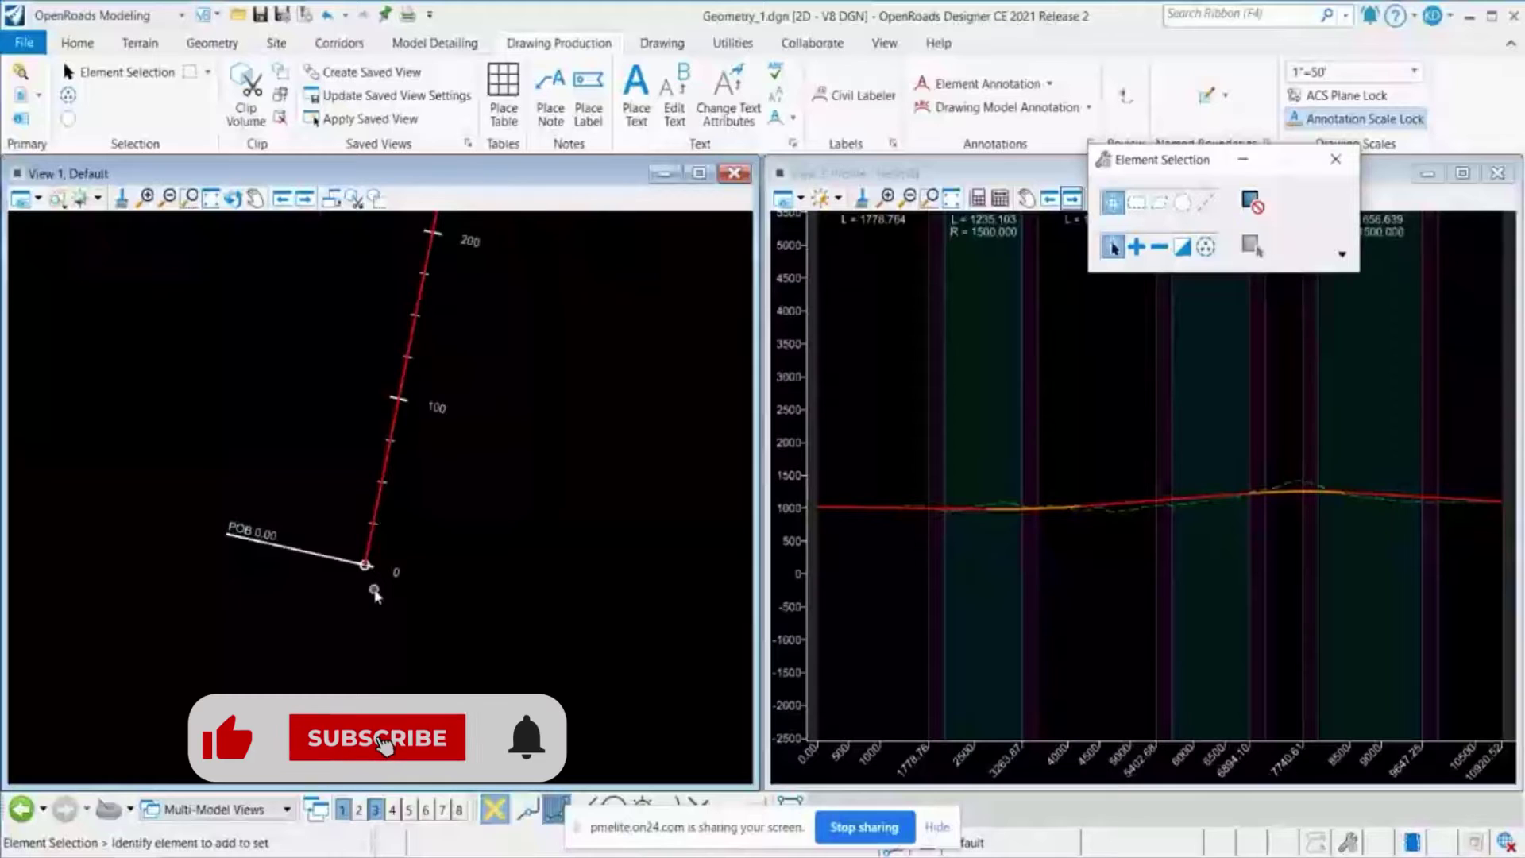
pyautogui.scroll(-1, 372, 589)
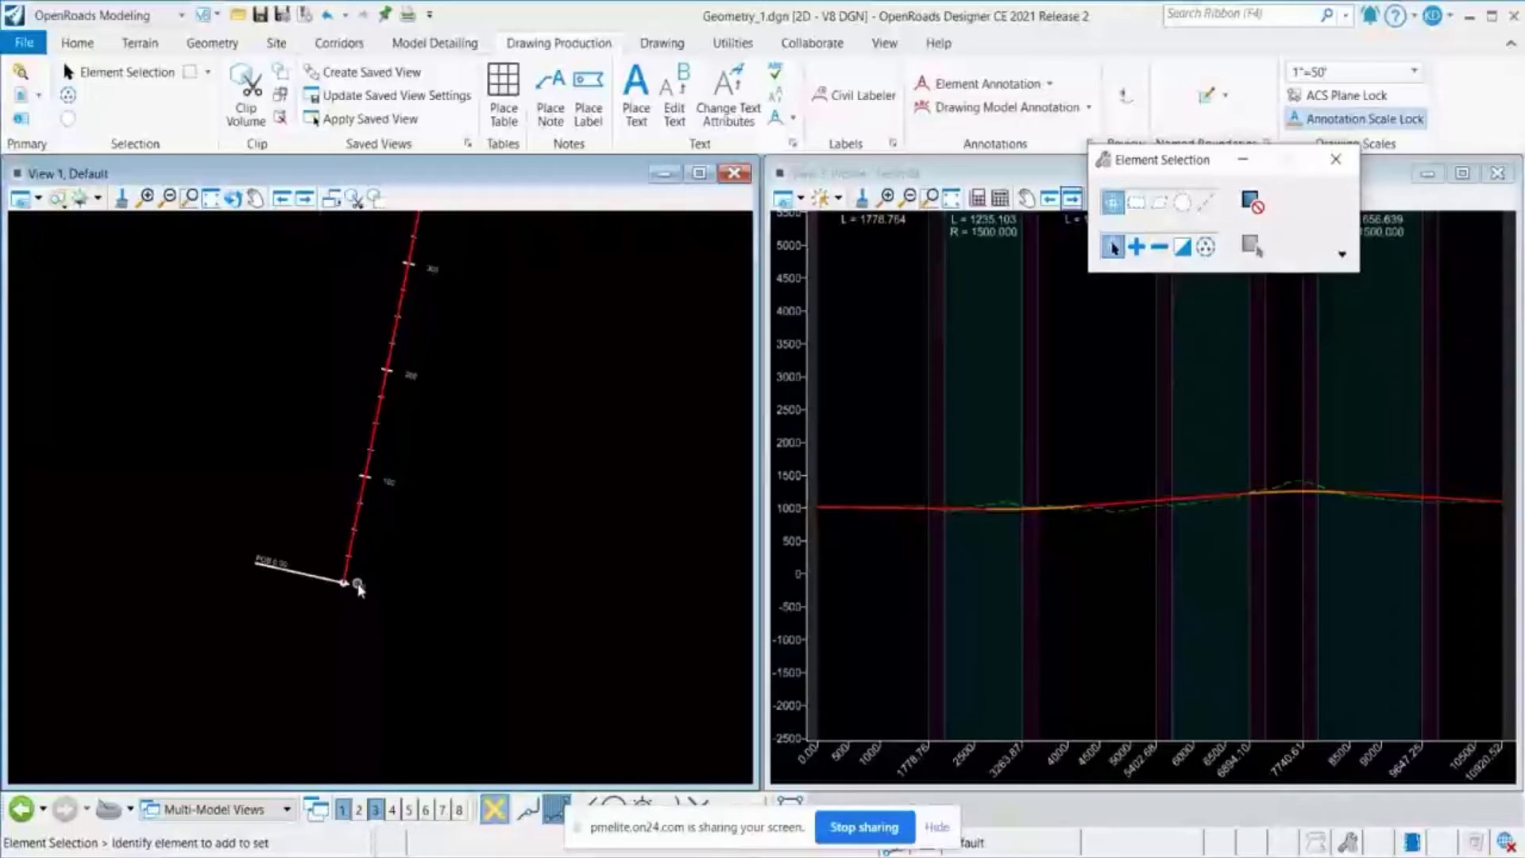
pyautogui.scroll(-2, 343, 612)
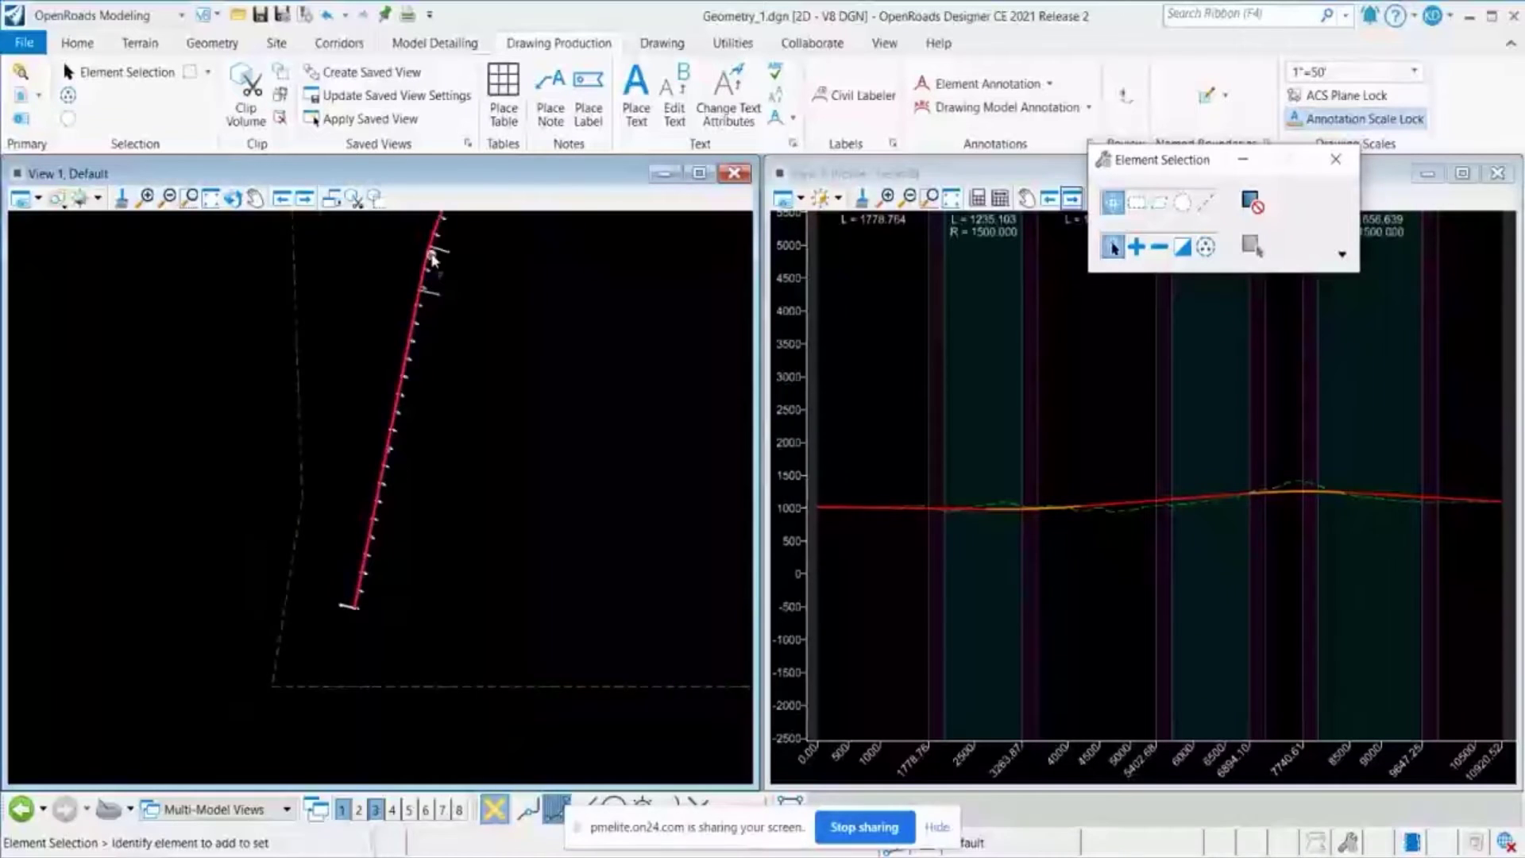
pyautogui.scroll(2, 433, 259)
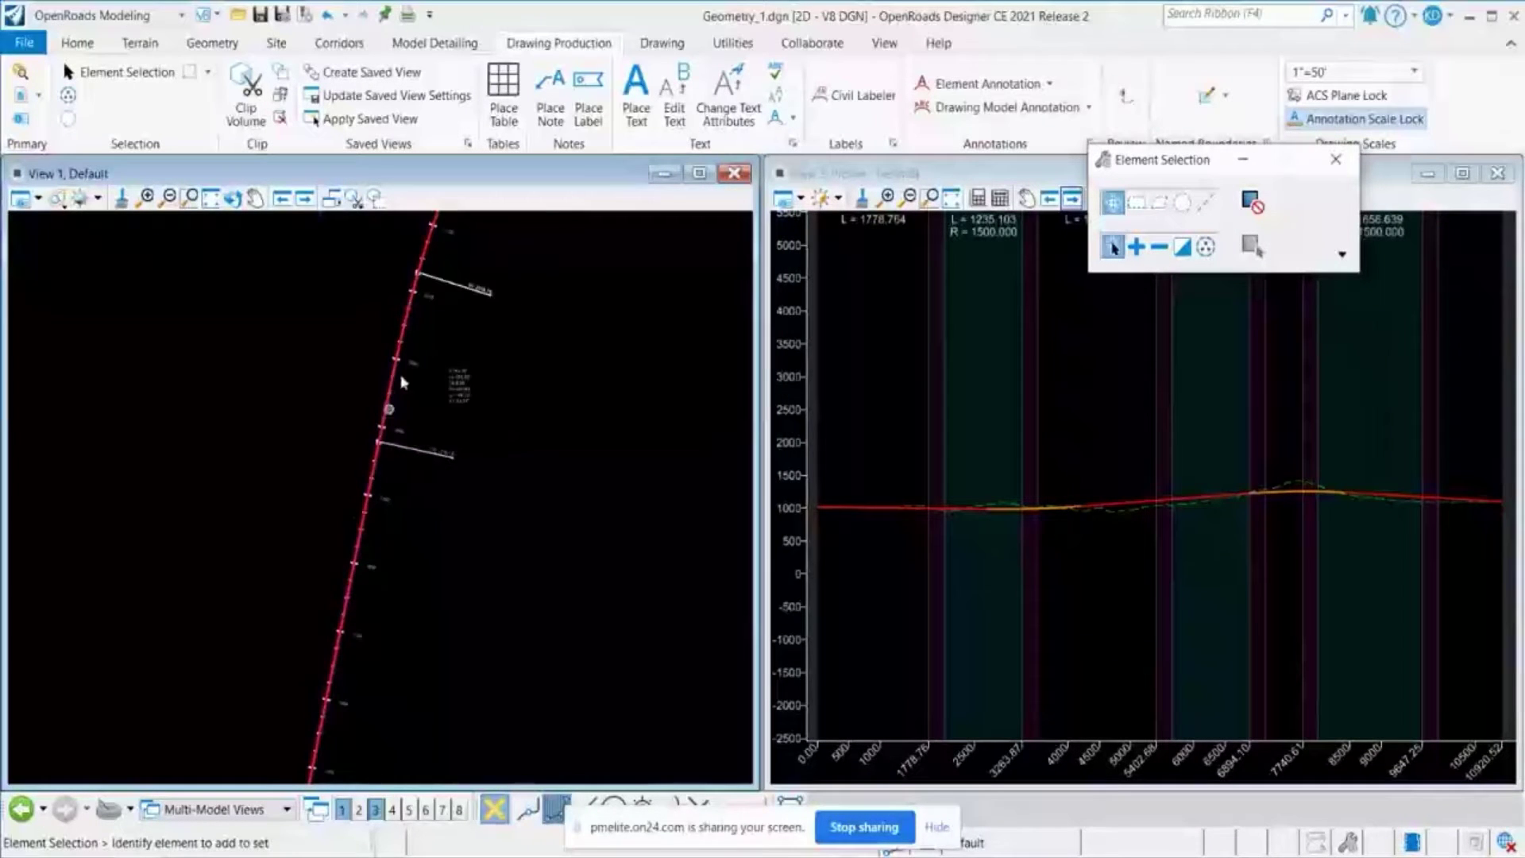
pyautogui.scroll(1, 409, 288)
pyautogui.scroll(-2, 445, 300)
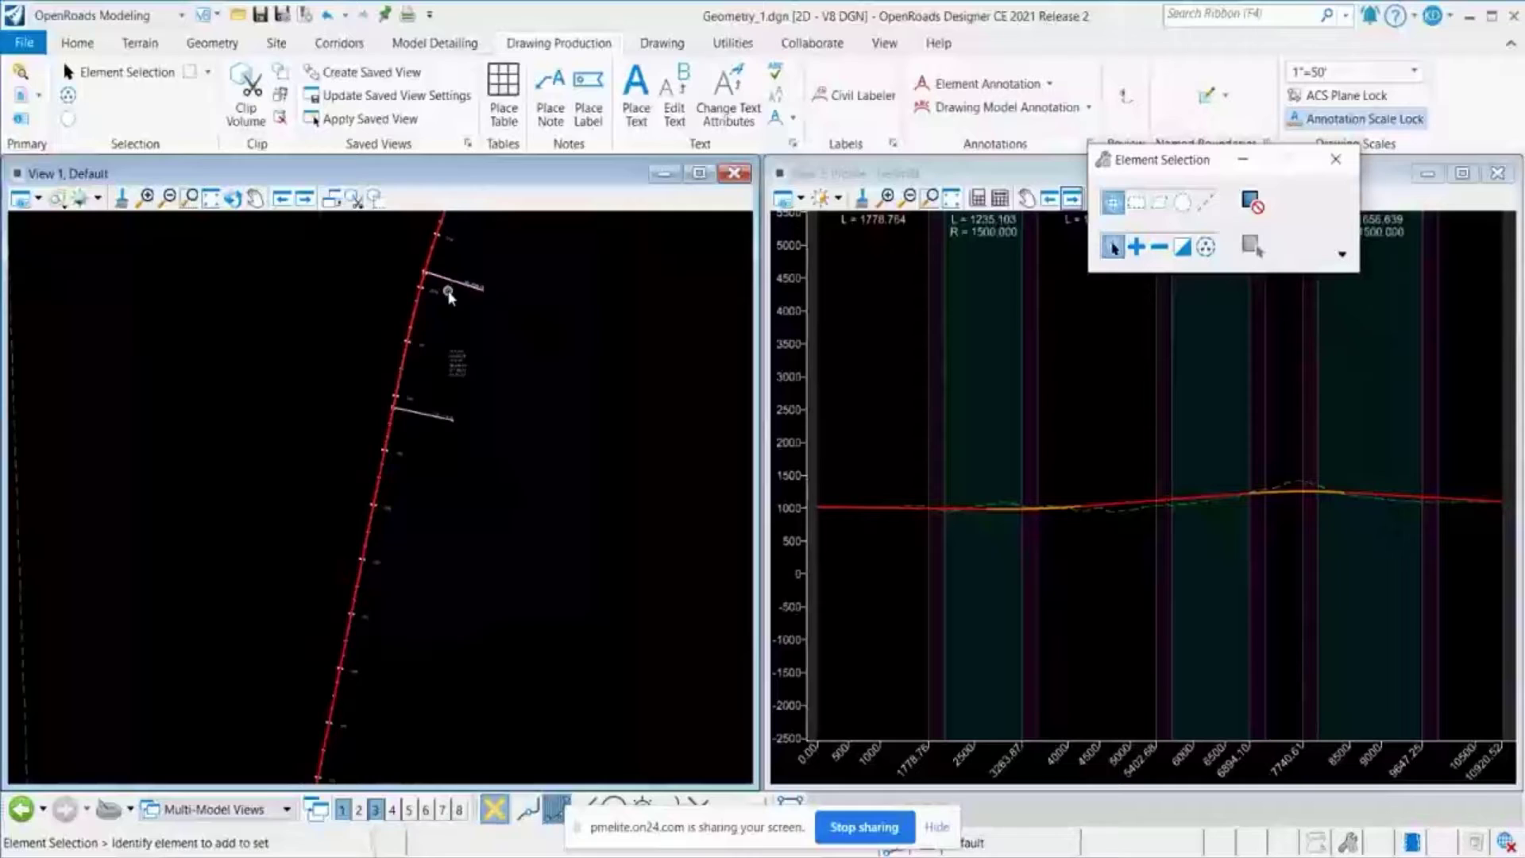
pyautogui.scroll(-2, 443, 612)
pyautogui.scroll(2, 402, 589)
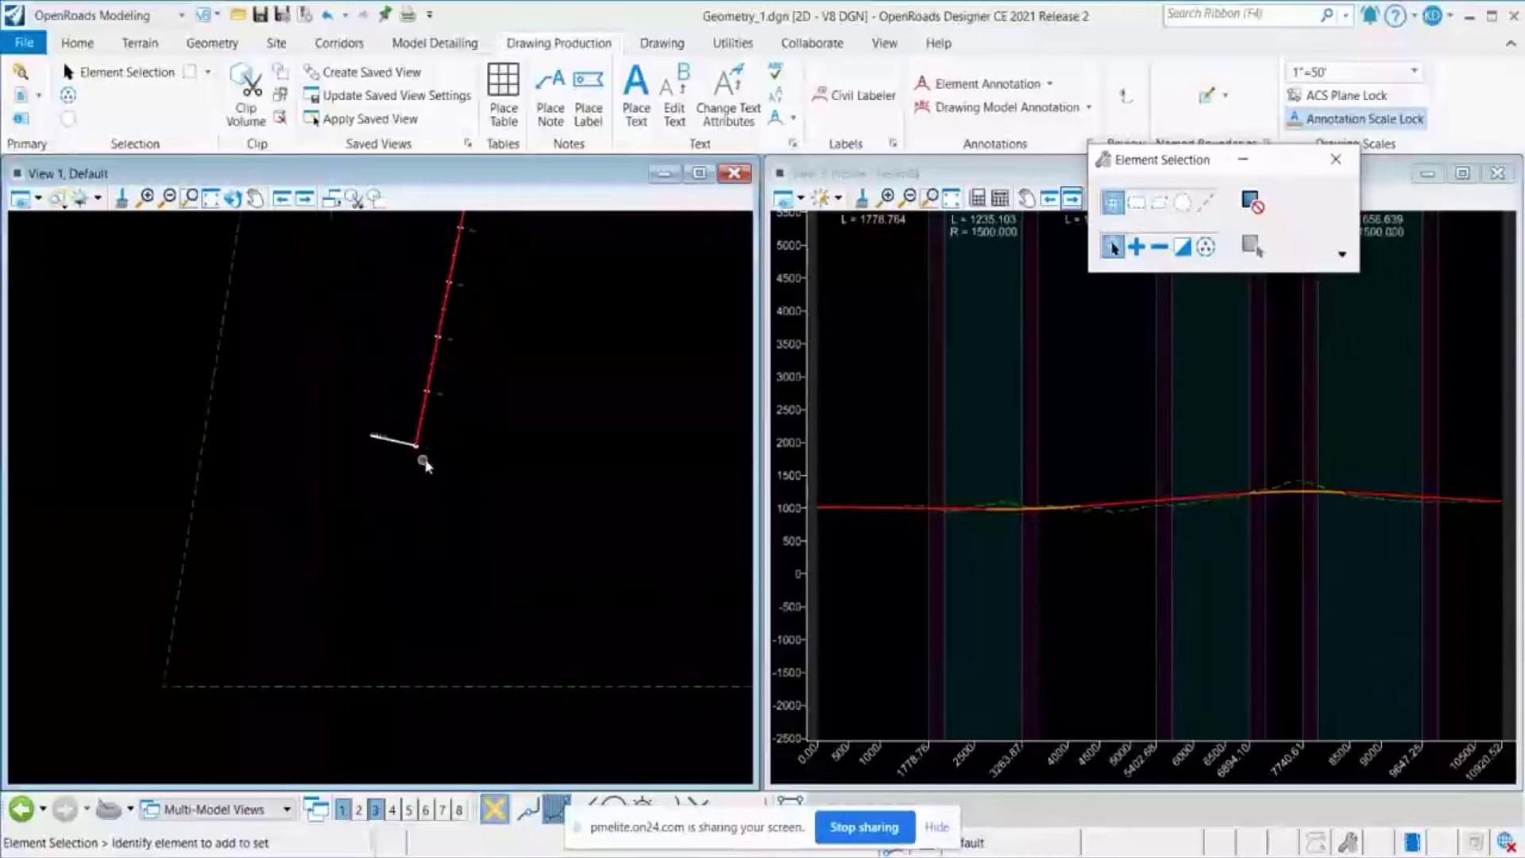
pyautogui.scroll(2, 368, 521)
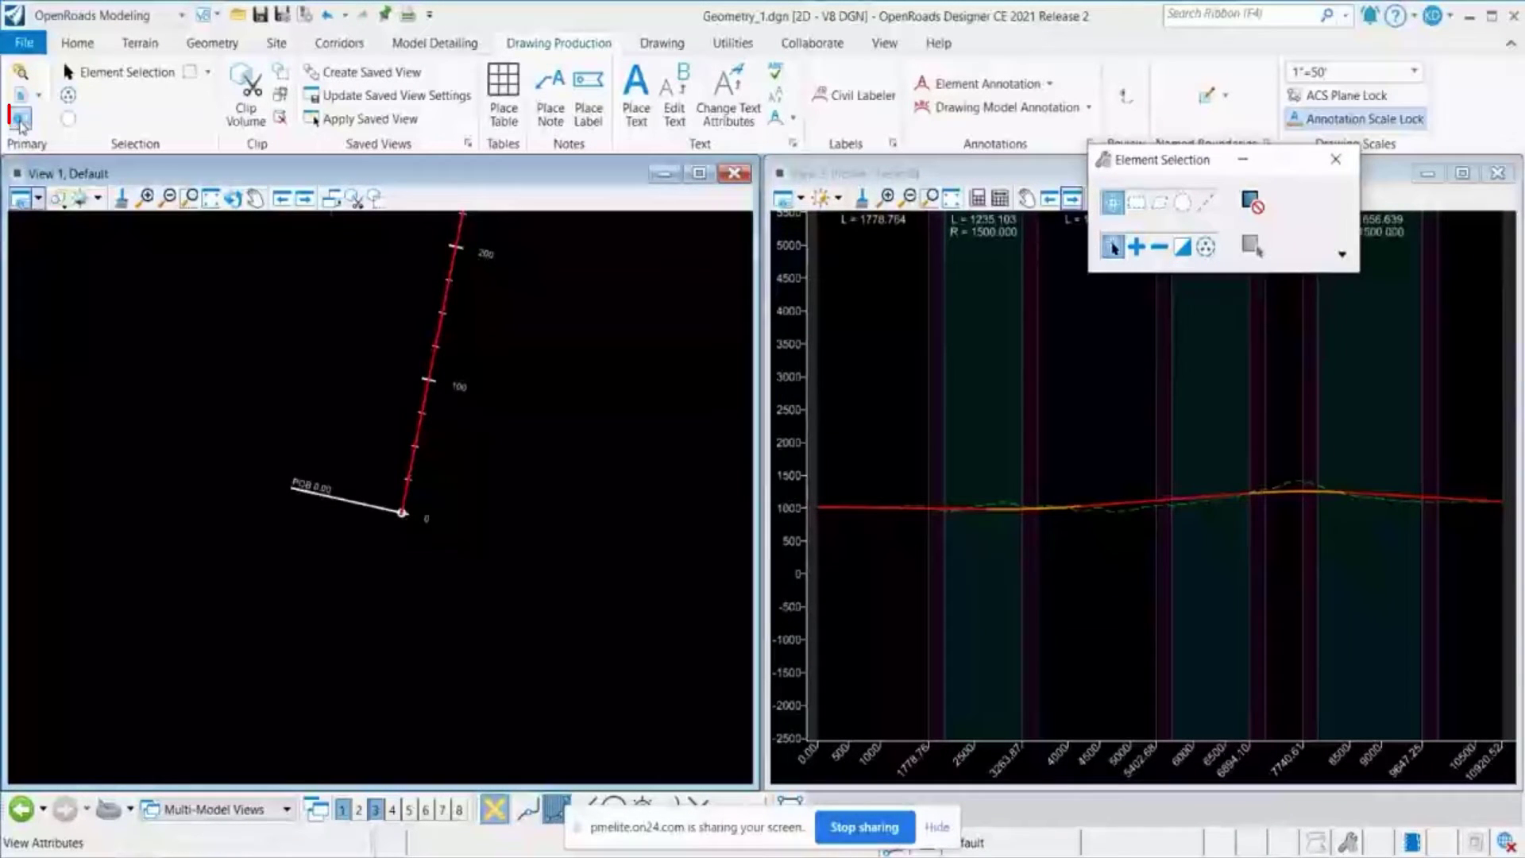
# Show the GeomBL alignment's properties, then bring up Explorer's OpenRoads Standards section
pyautogui.click(19, 119)
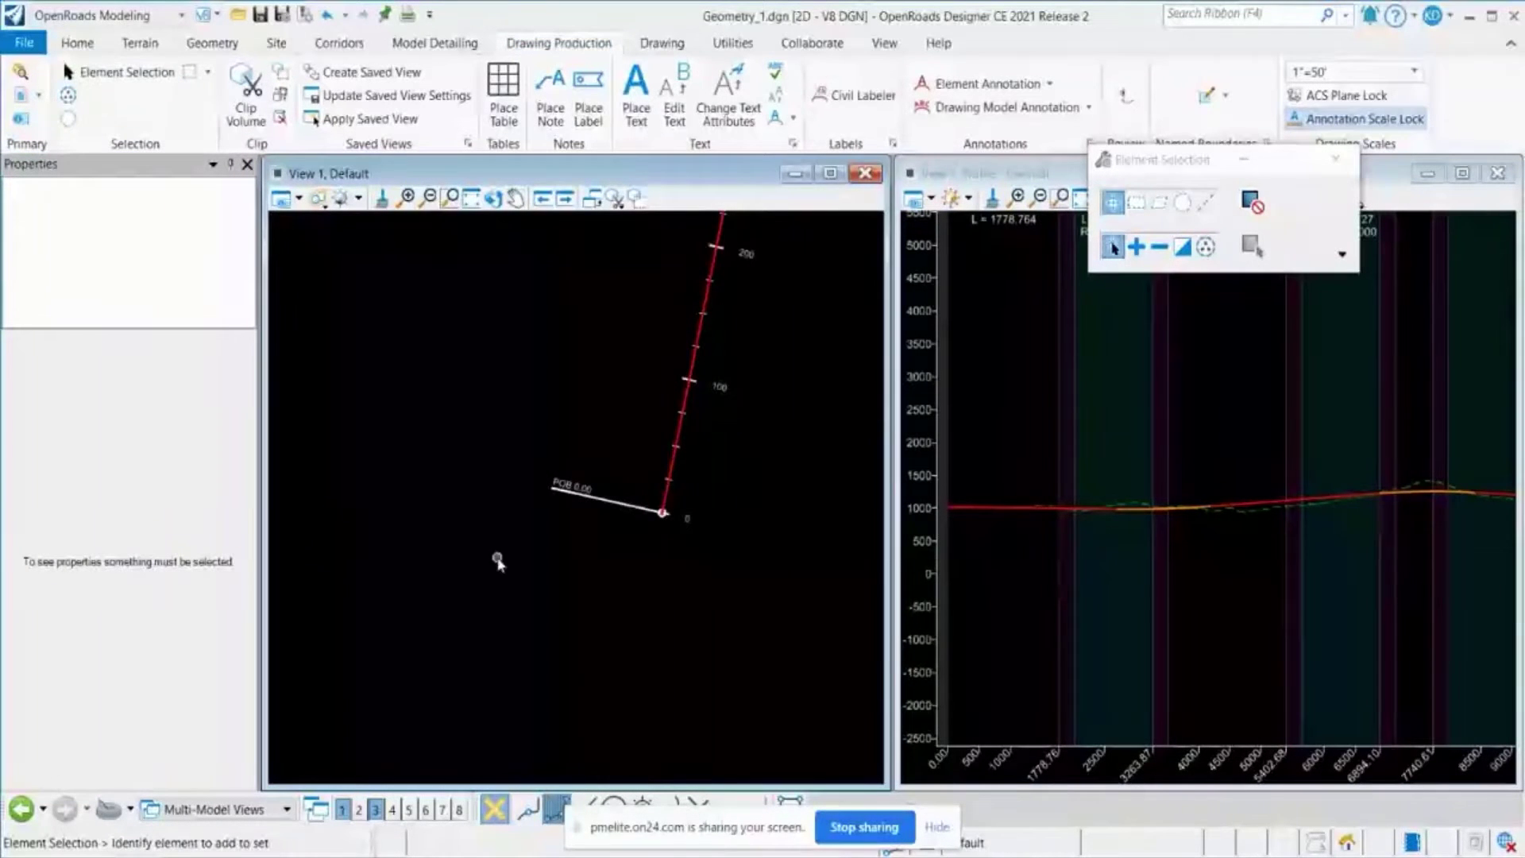
pyautogui.scroll(2, 749, 459)
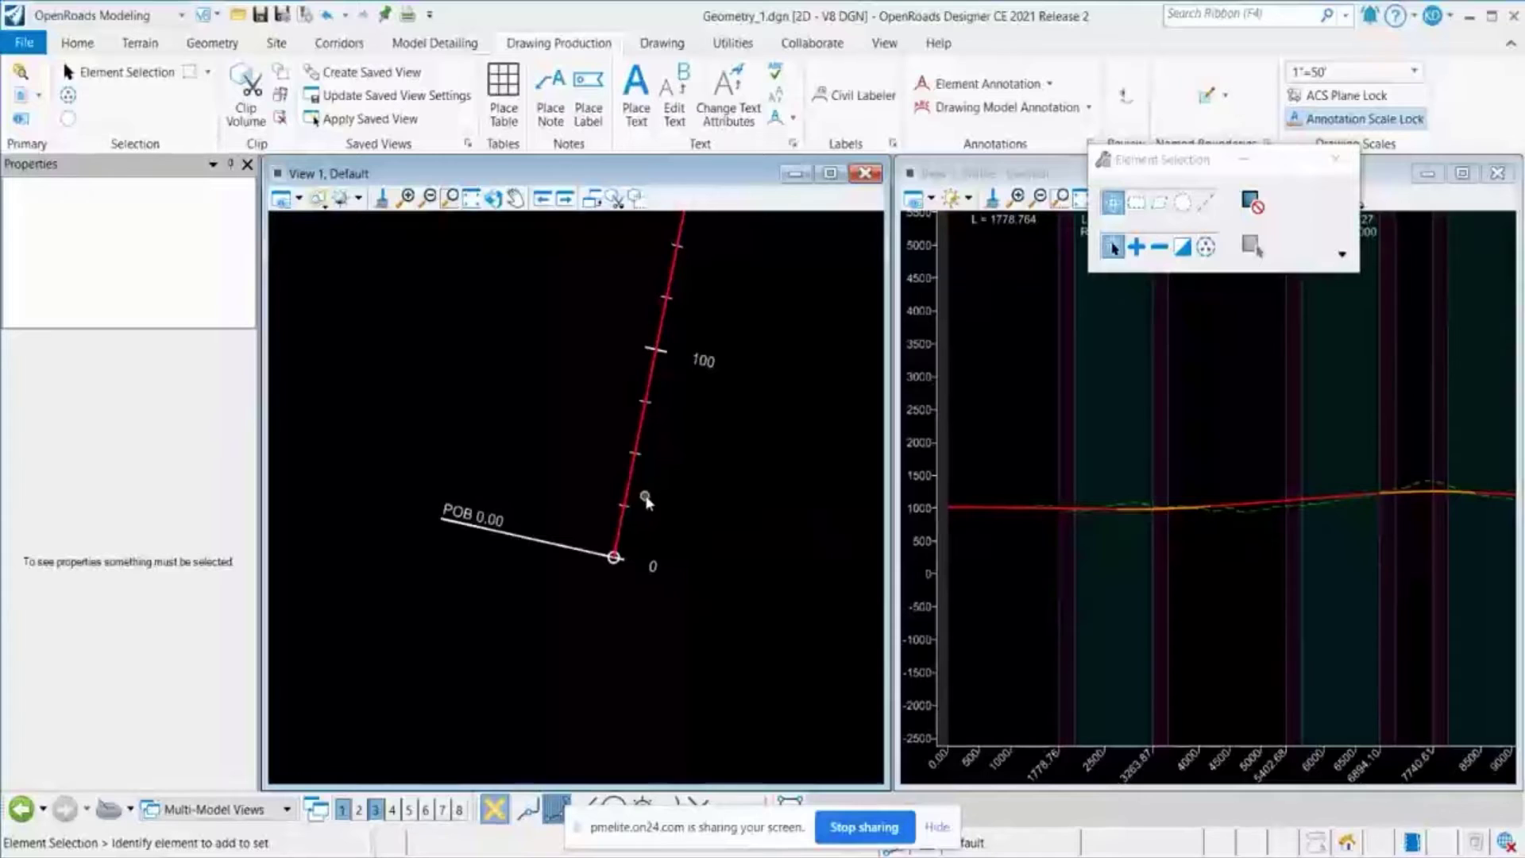
pyautogui.click(668, 537)
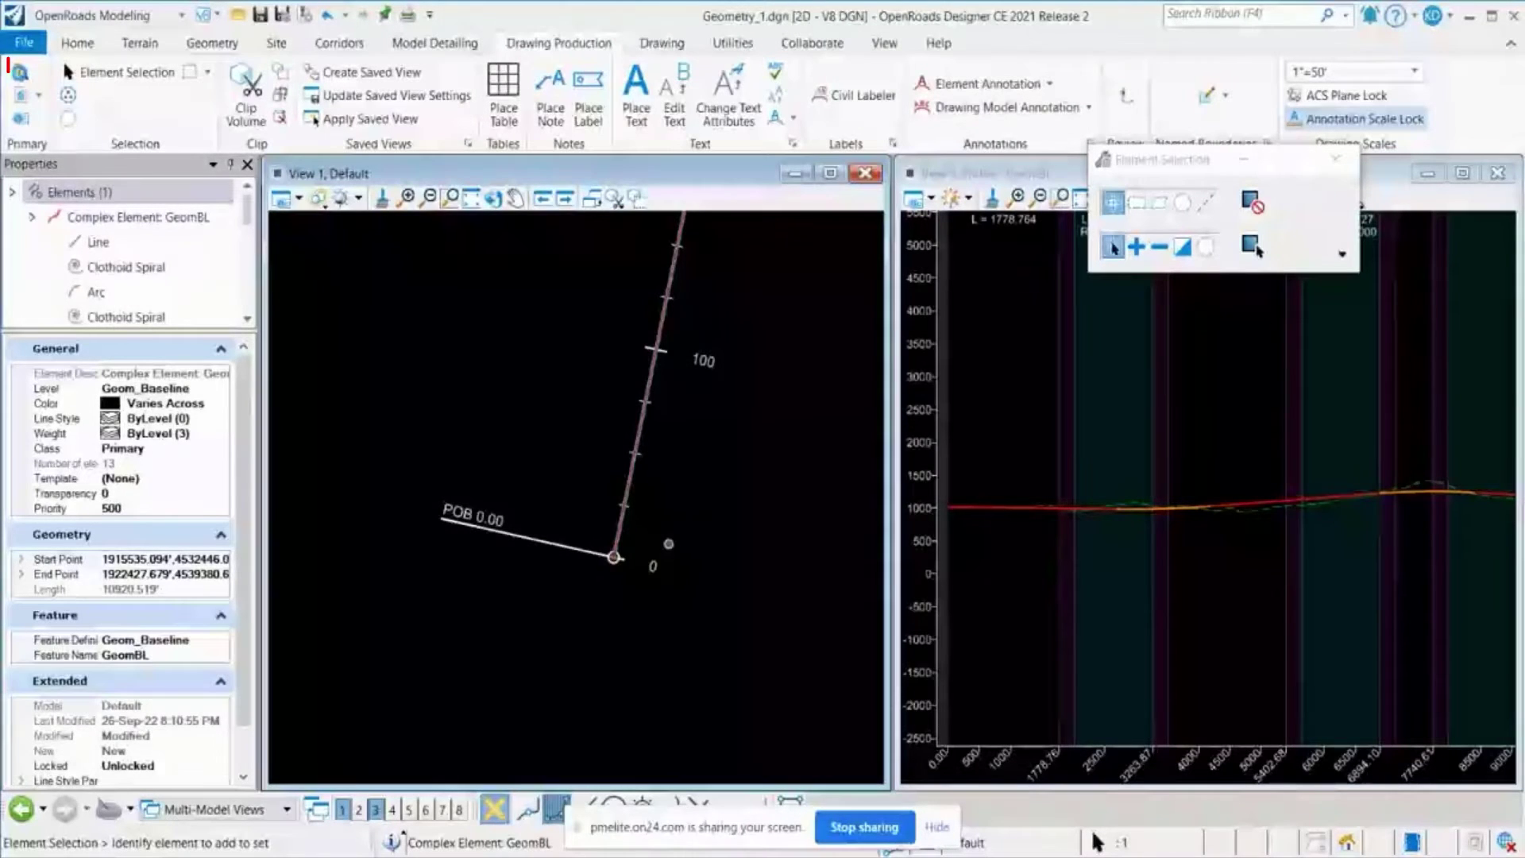
pyautogui.click(21, 75)
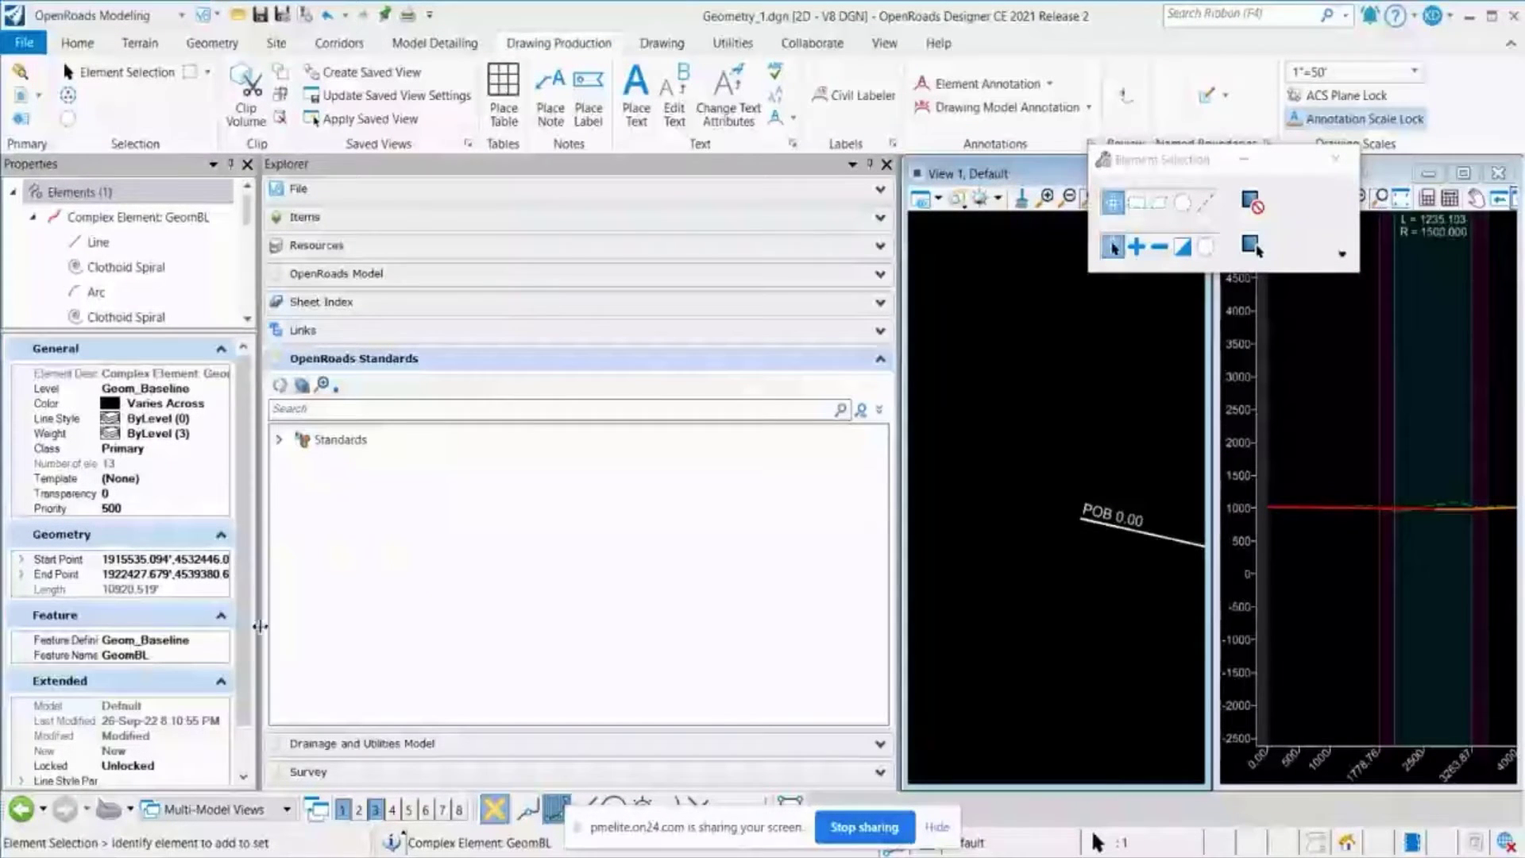
# Expand Geometry_1.dgn > Feature Definitions > Alignment > Road and display Geom_Baseline's properties
pyautogui.click(280, 440)
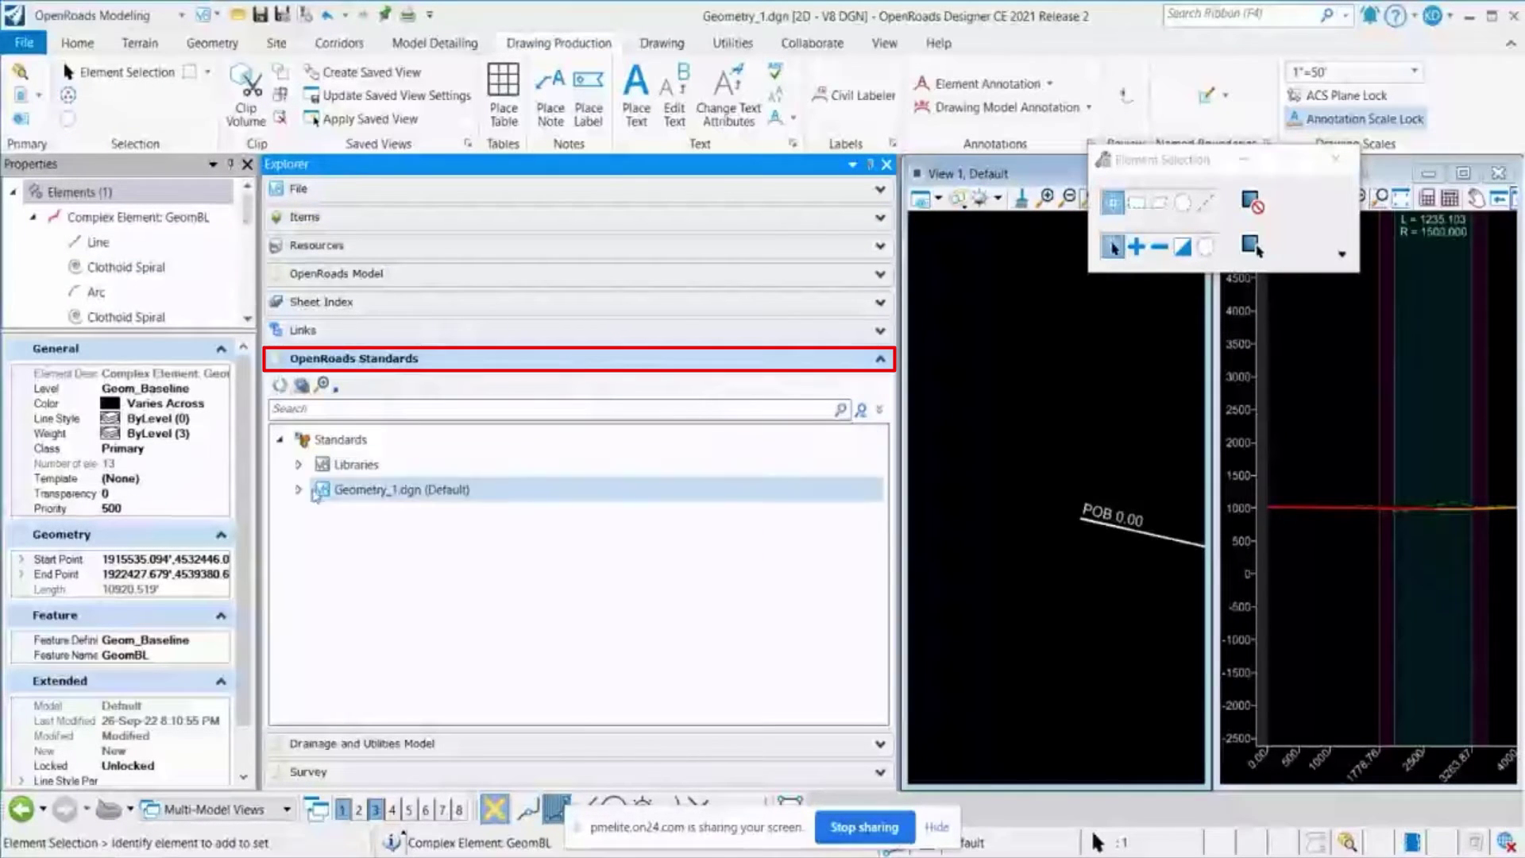
pyautogui.doubleClick(356, 491)
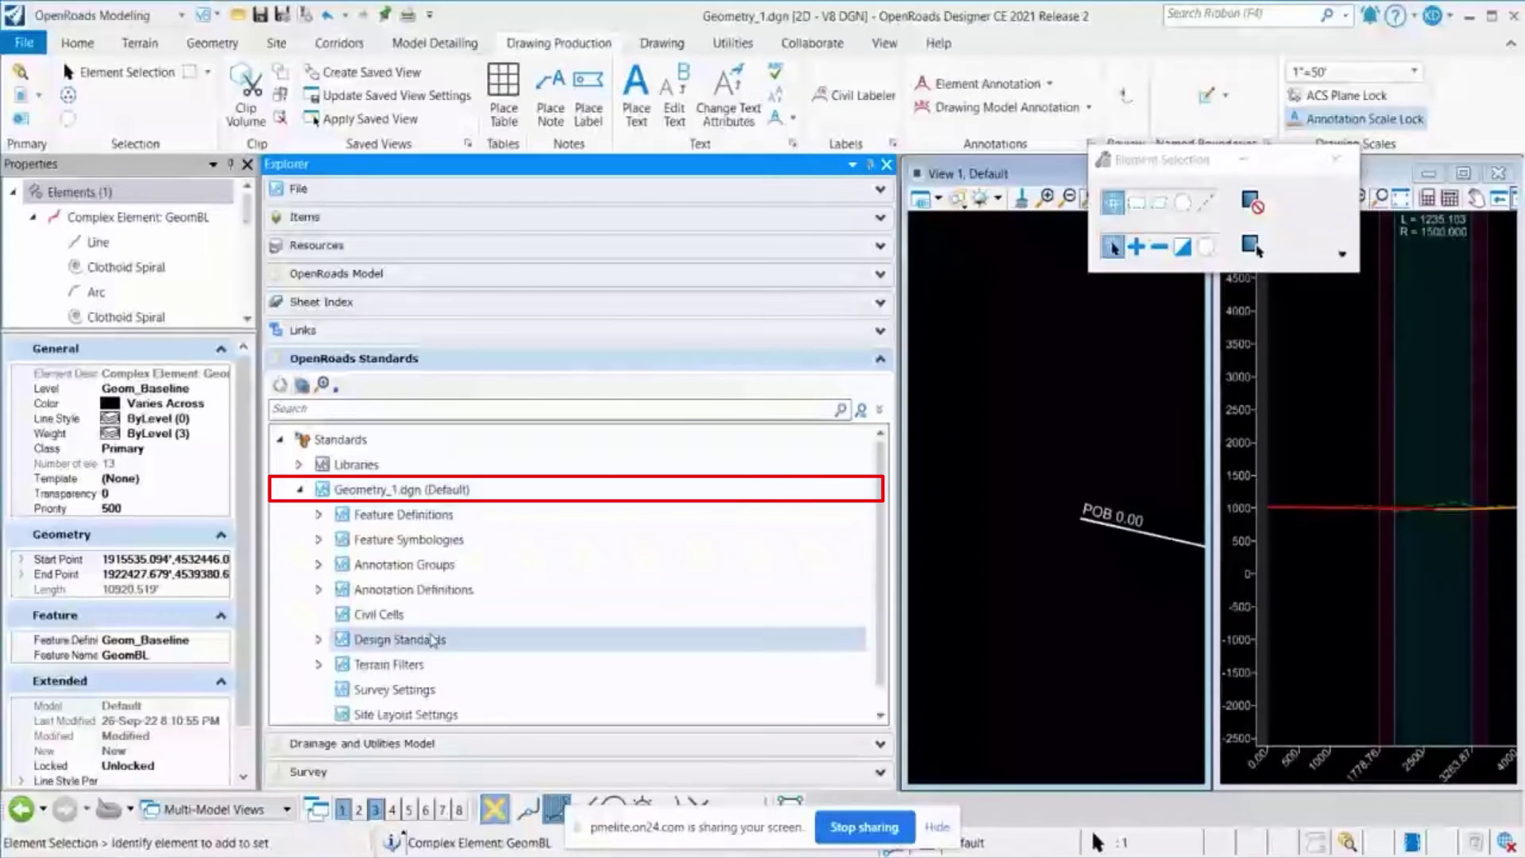
pyautogui.scroll(-1, 340, 497)
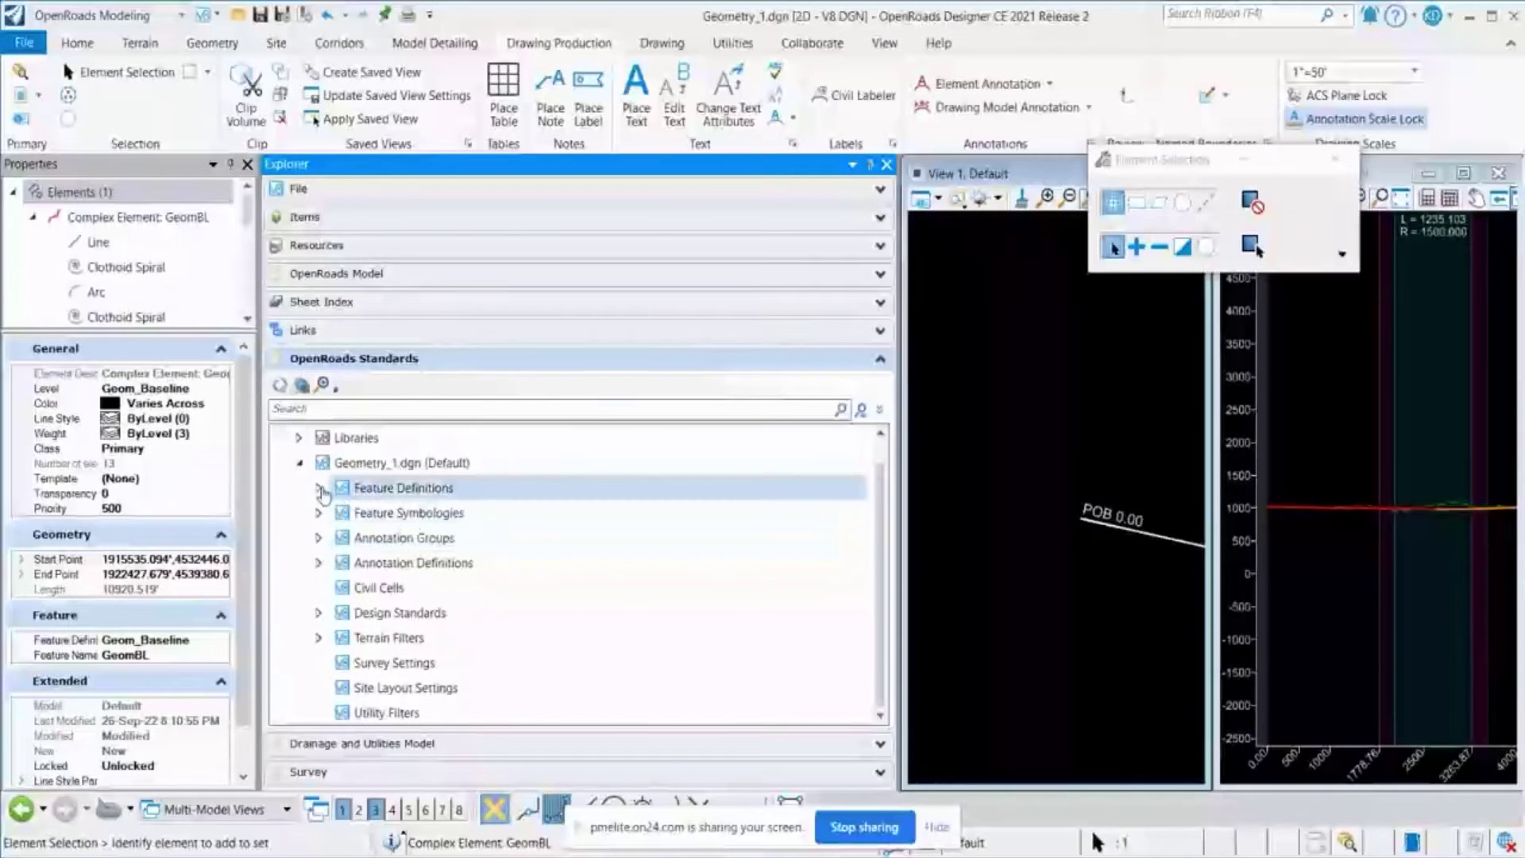
pyautogui.click(320, 490)
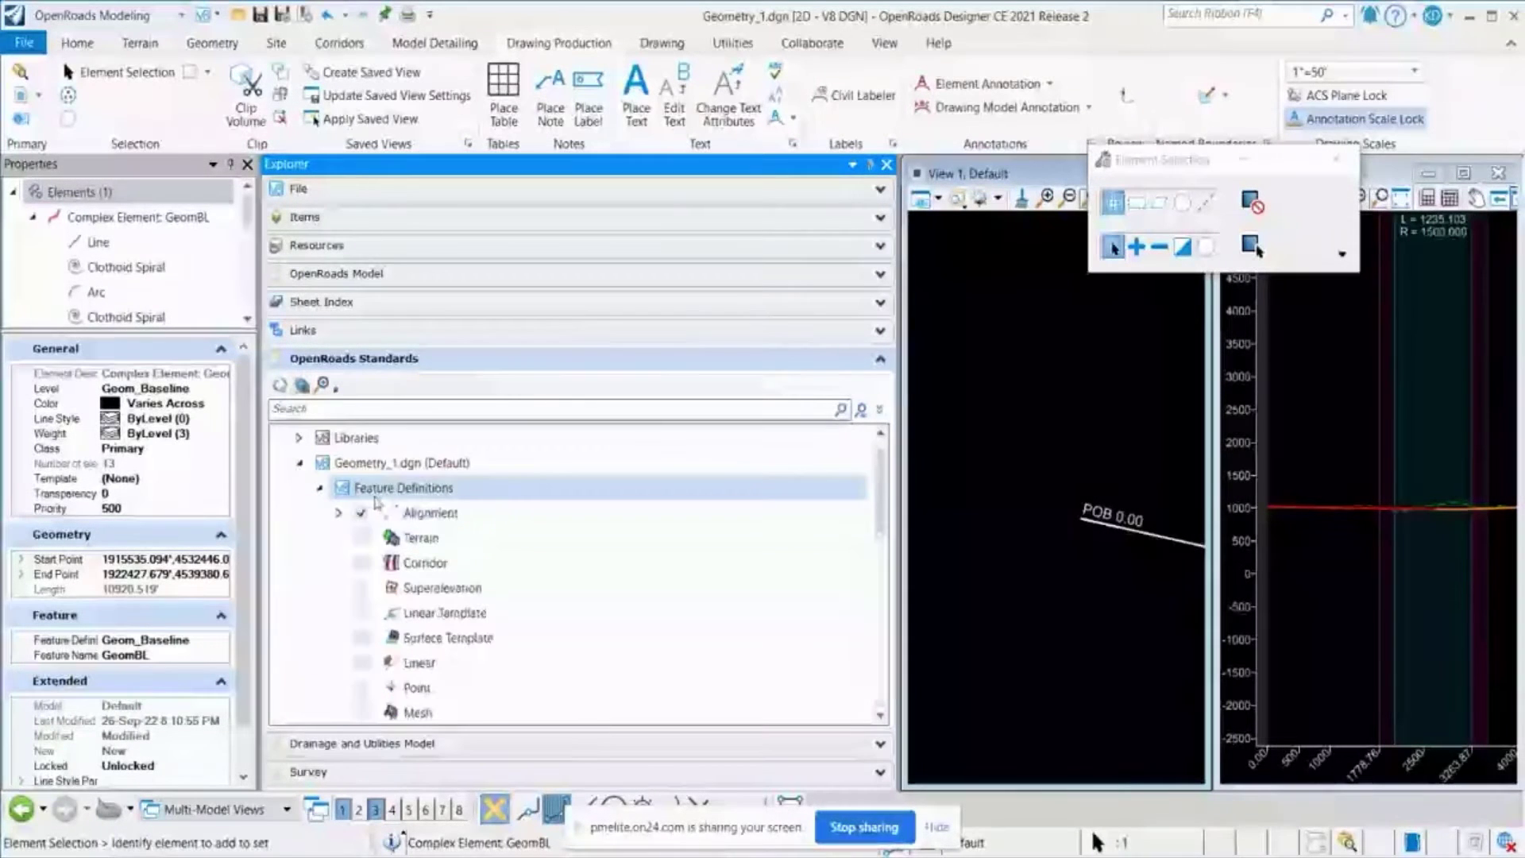
pyautogui.click(338, 513)
pyautogui.click(360, 537)
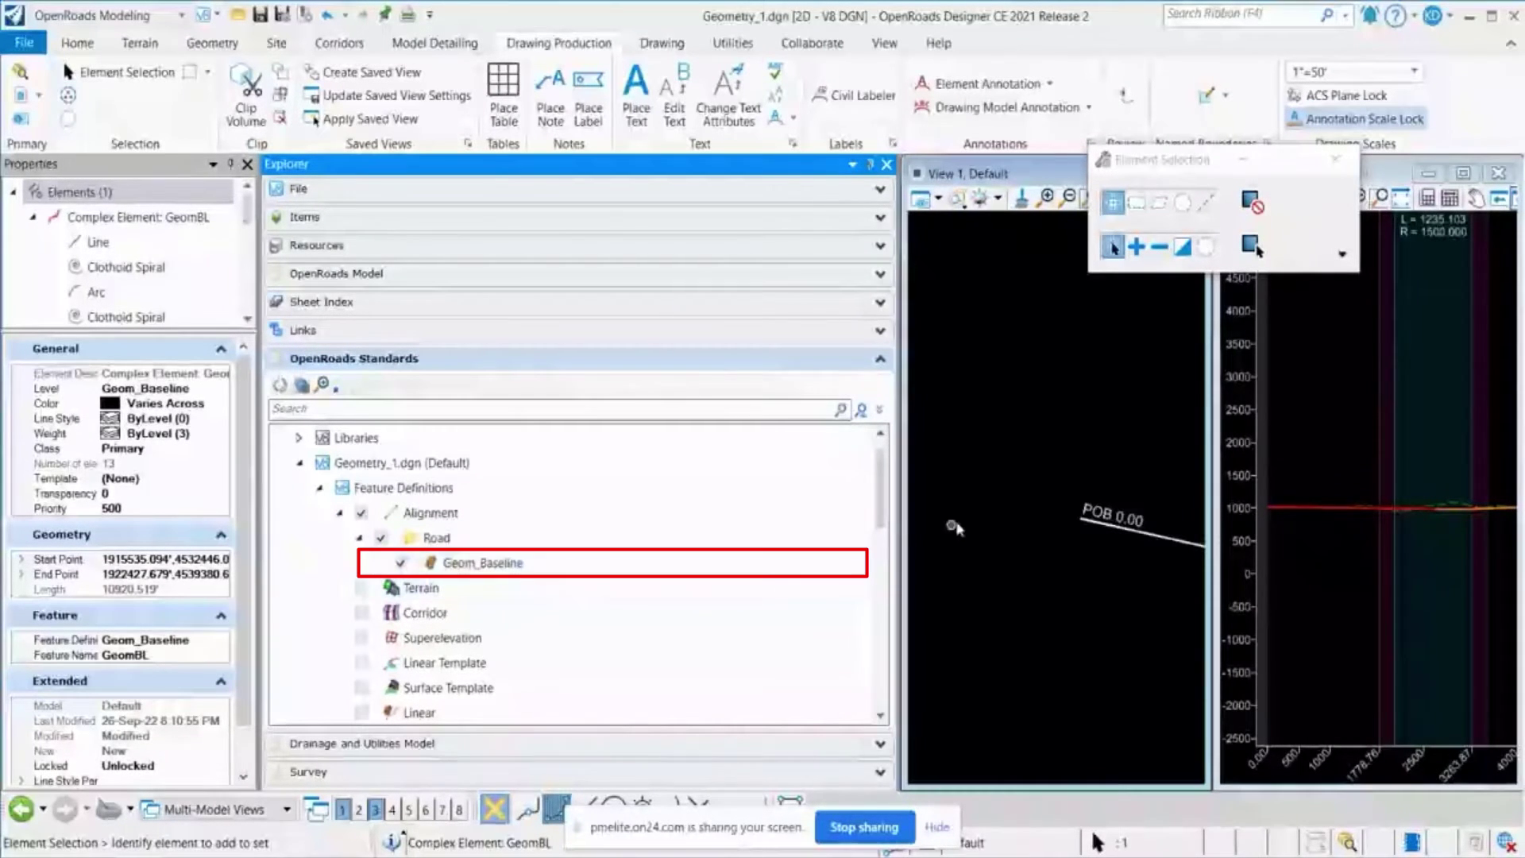
pyautogui.scroll(-2, 952, 527)
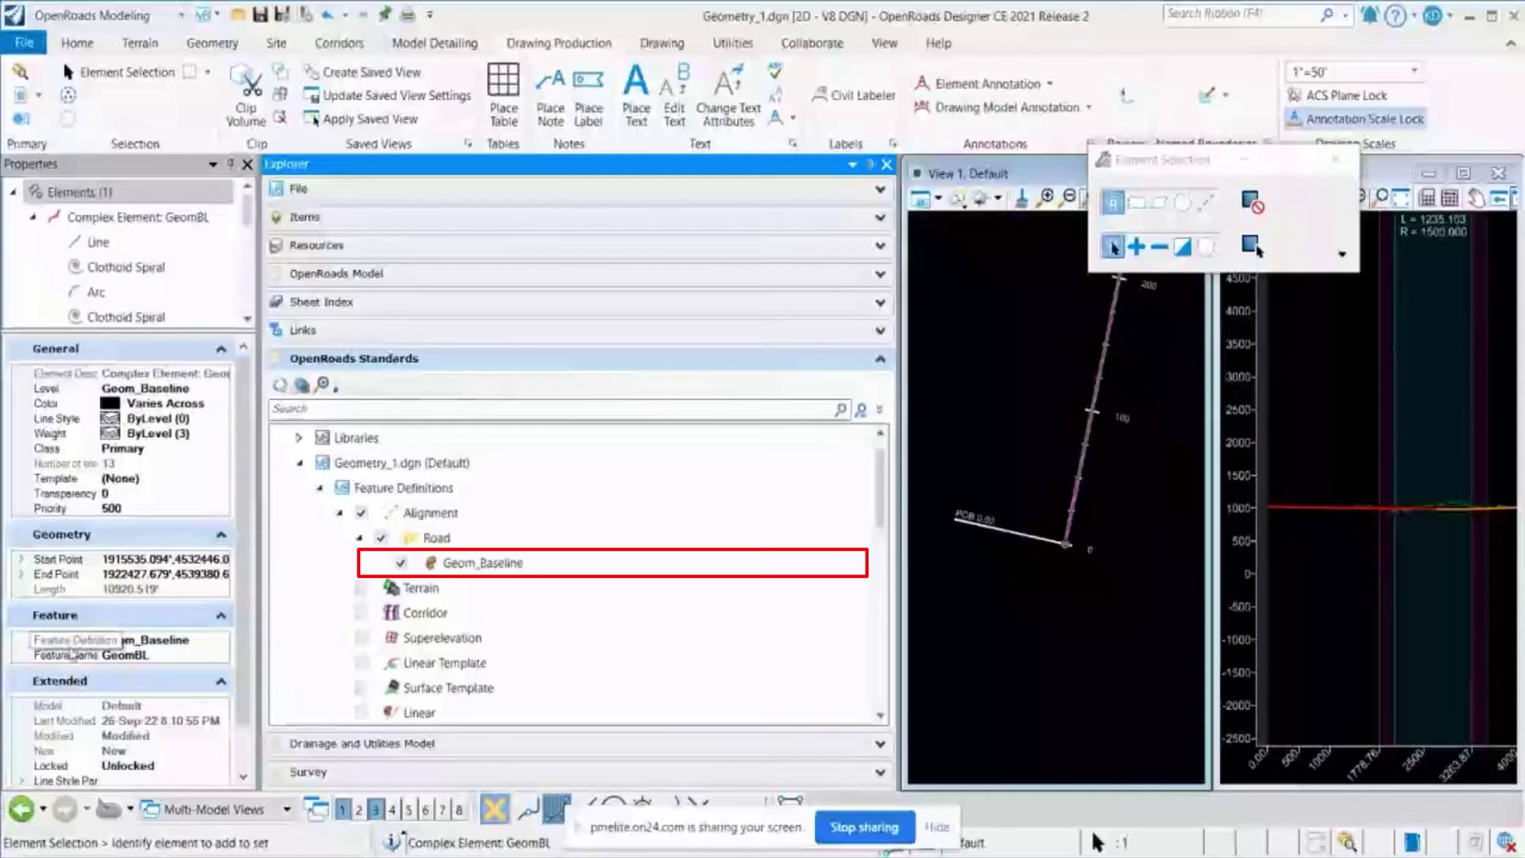
pyautogui.click(461, 562)
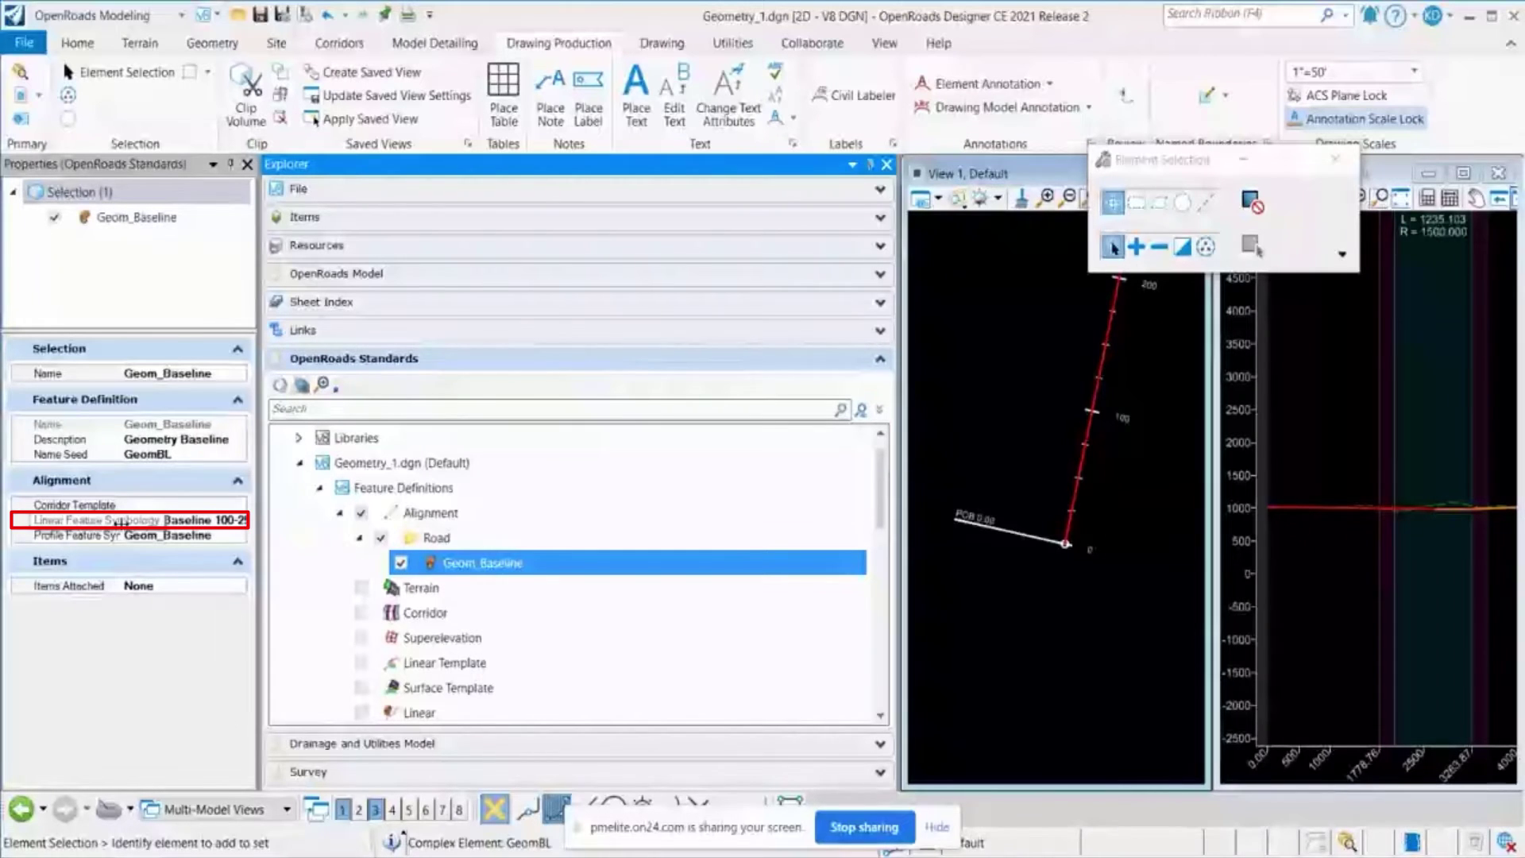
# Expand Feature Symbologies > Linear > Alignment > Road and view Geom_Baseline 100-25's properties
pyautogui.scroll(-10, 524, 564)
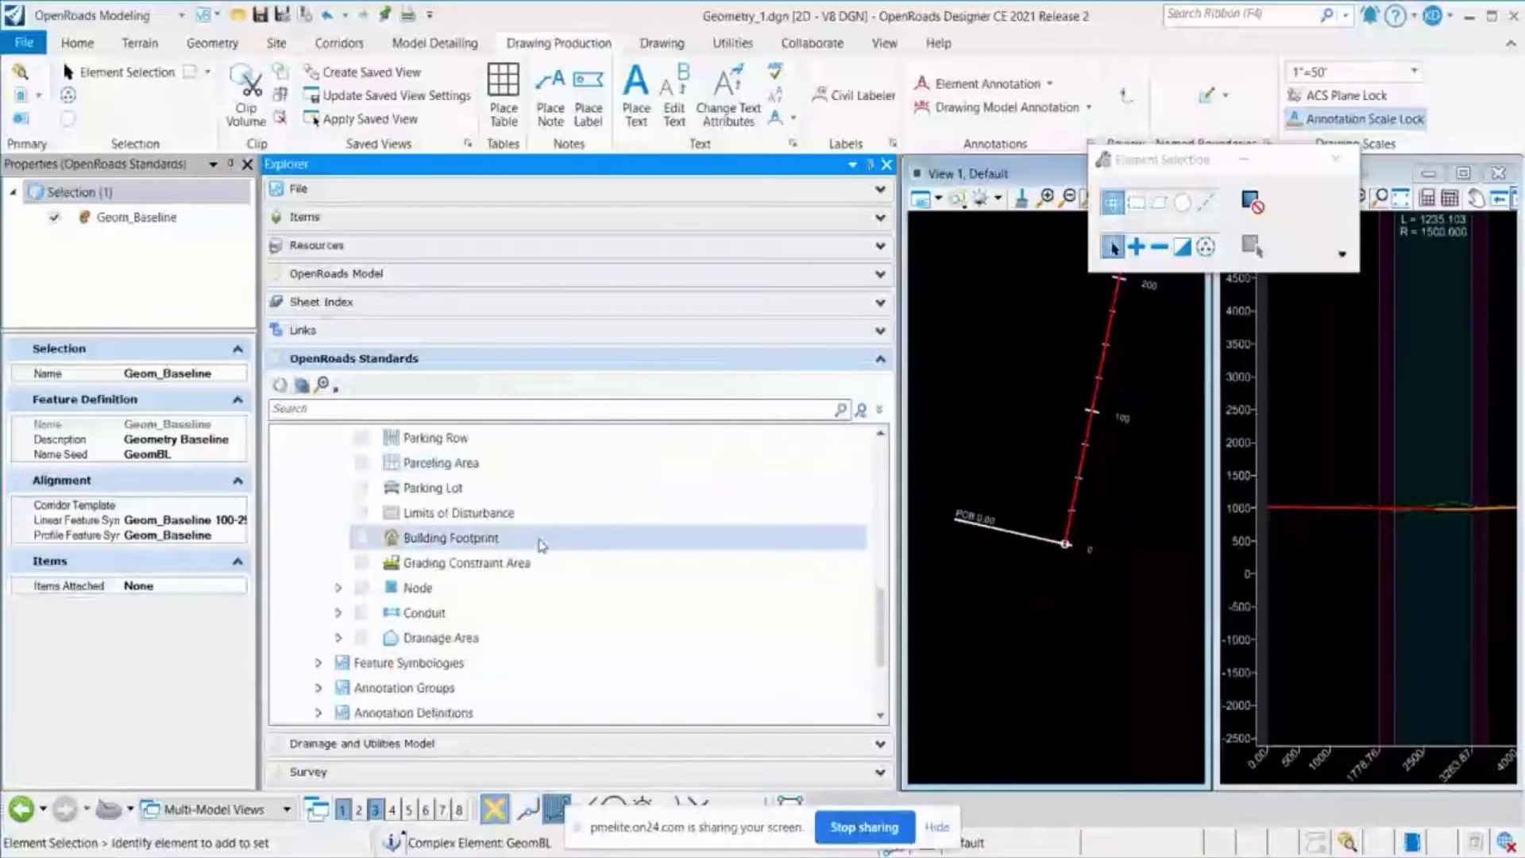
pyautogui.click(318, 512)
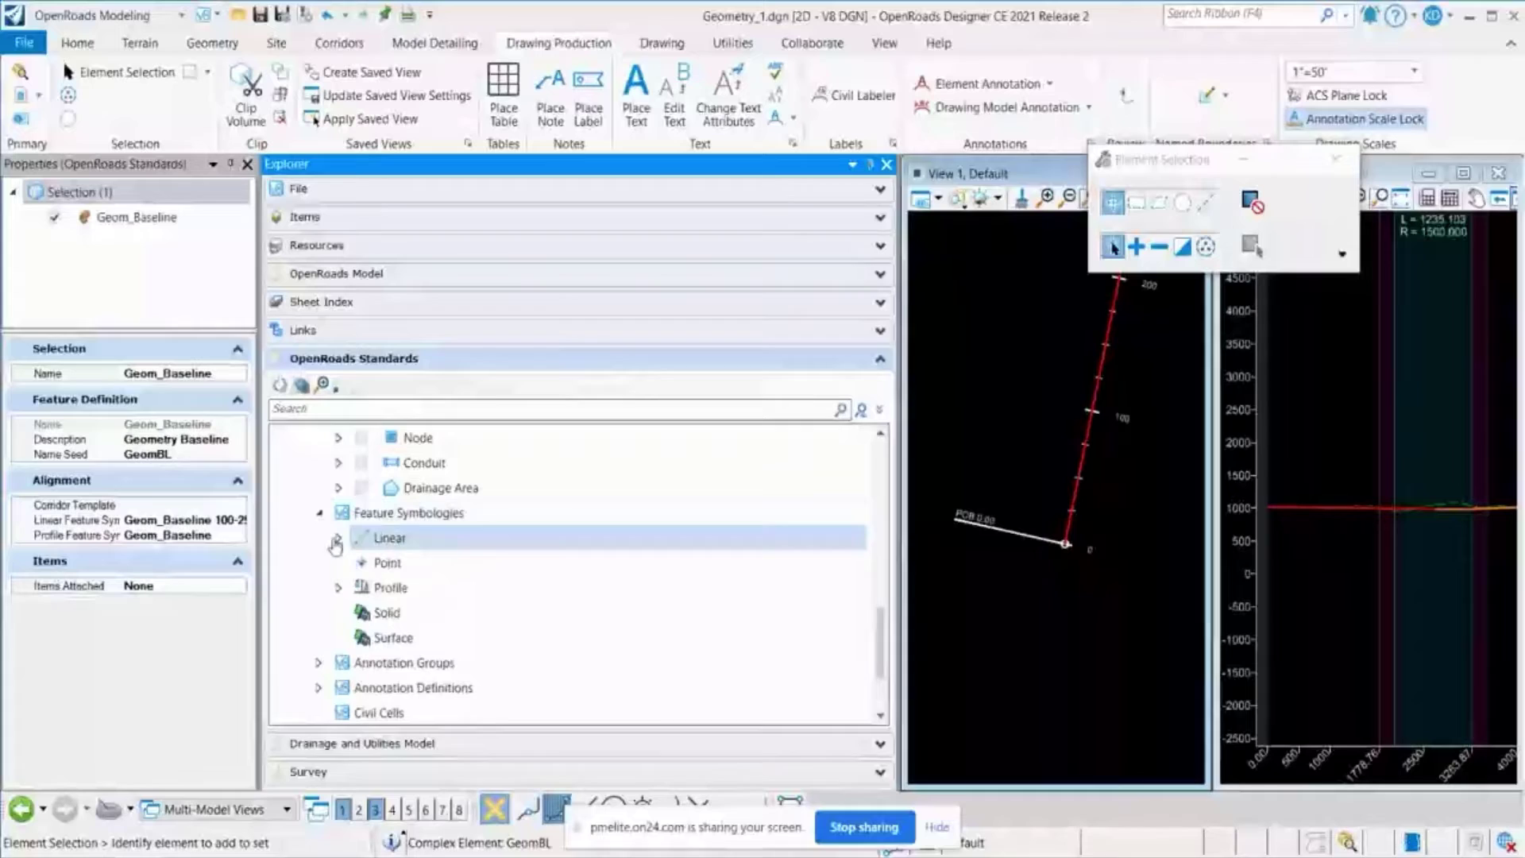
pyautogui.click(339, 537)
pyautogui.click(358, 563)
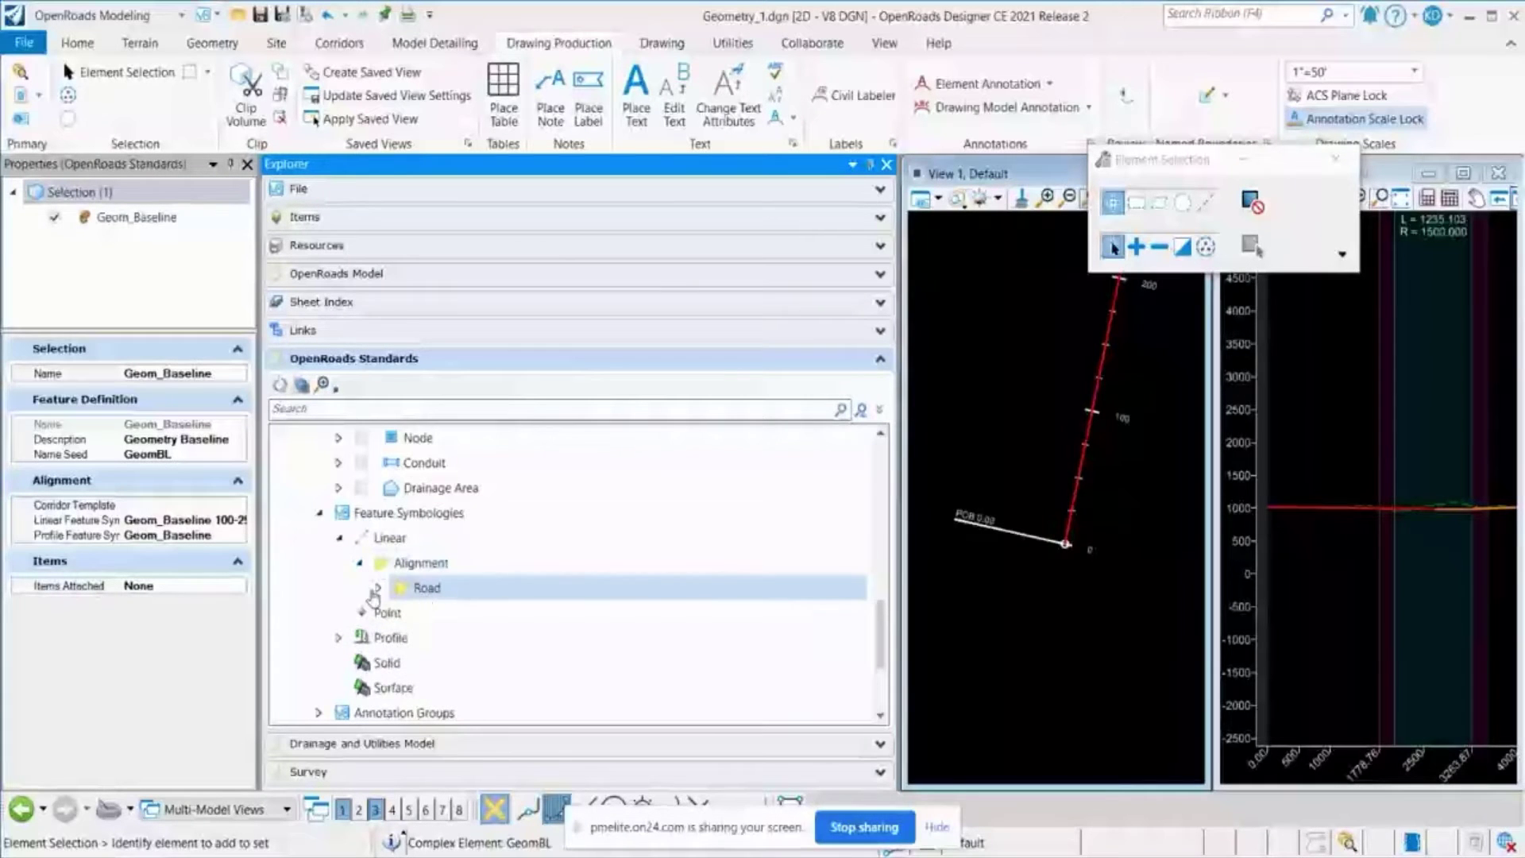
pyautogui.click(379, 587)
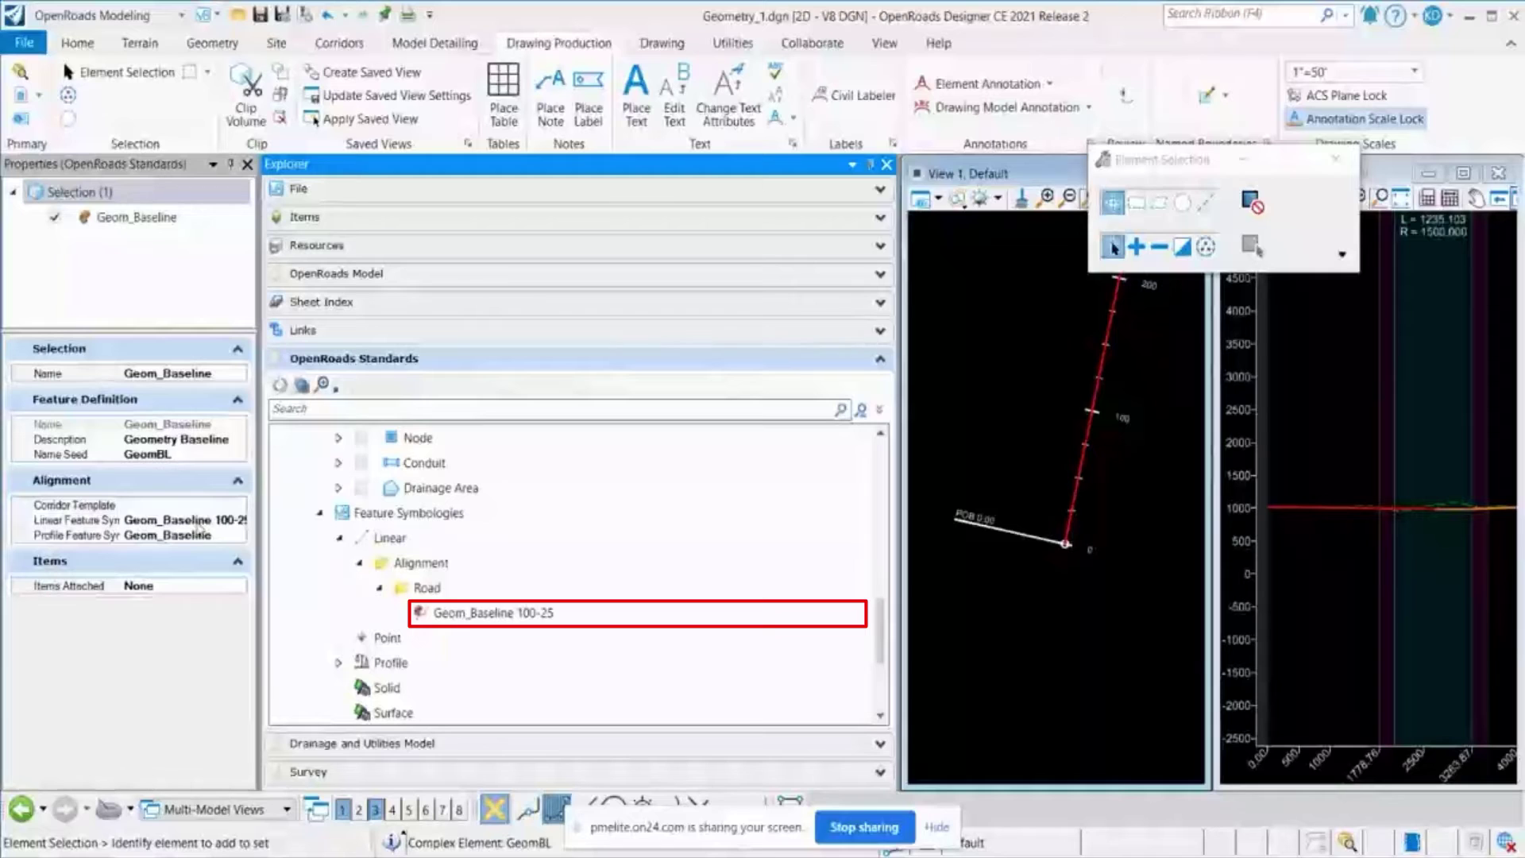
pyautogui.click(450, 613)
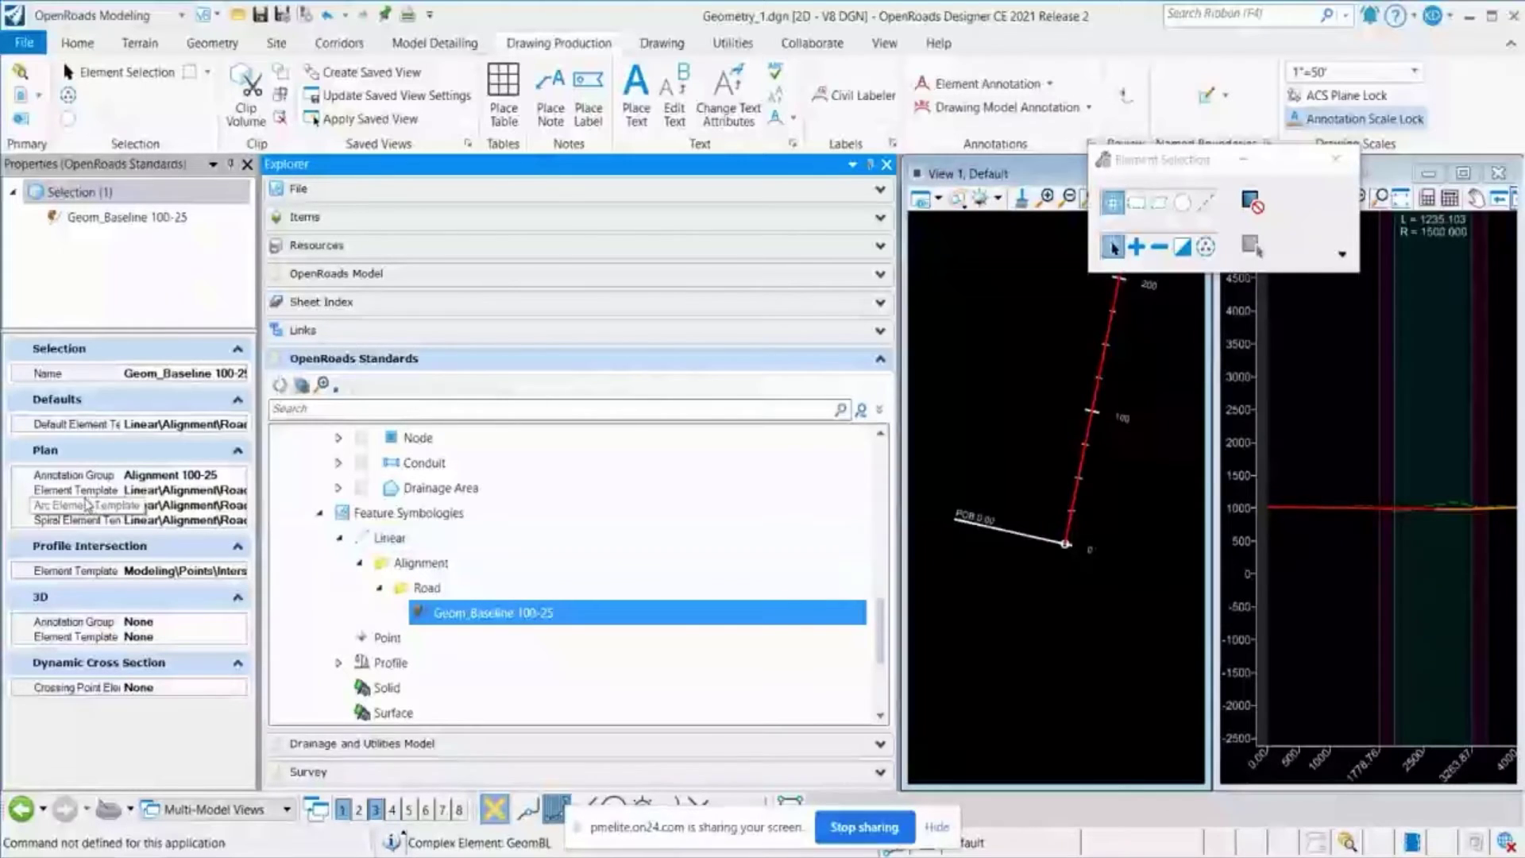
pyautogui.scroll(-3, 556, 604)
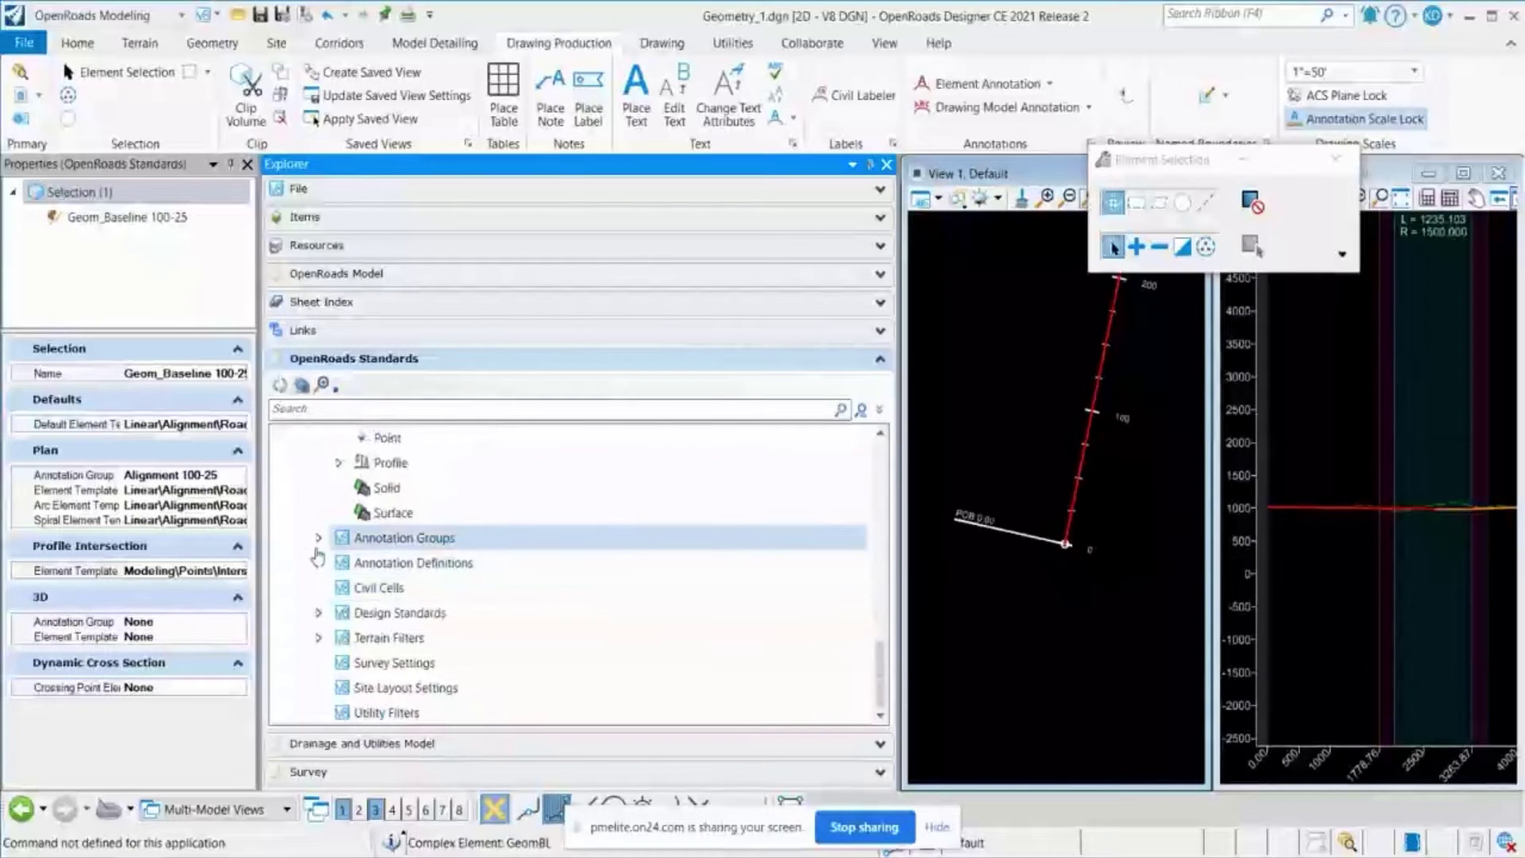
# Expand Annotation Groups > Plan > Linear > Road and choose Manage on Alignment 100-25
pyautogui.click(319, 538)
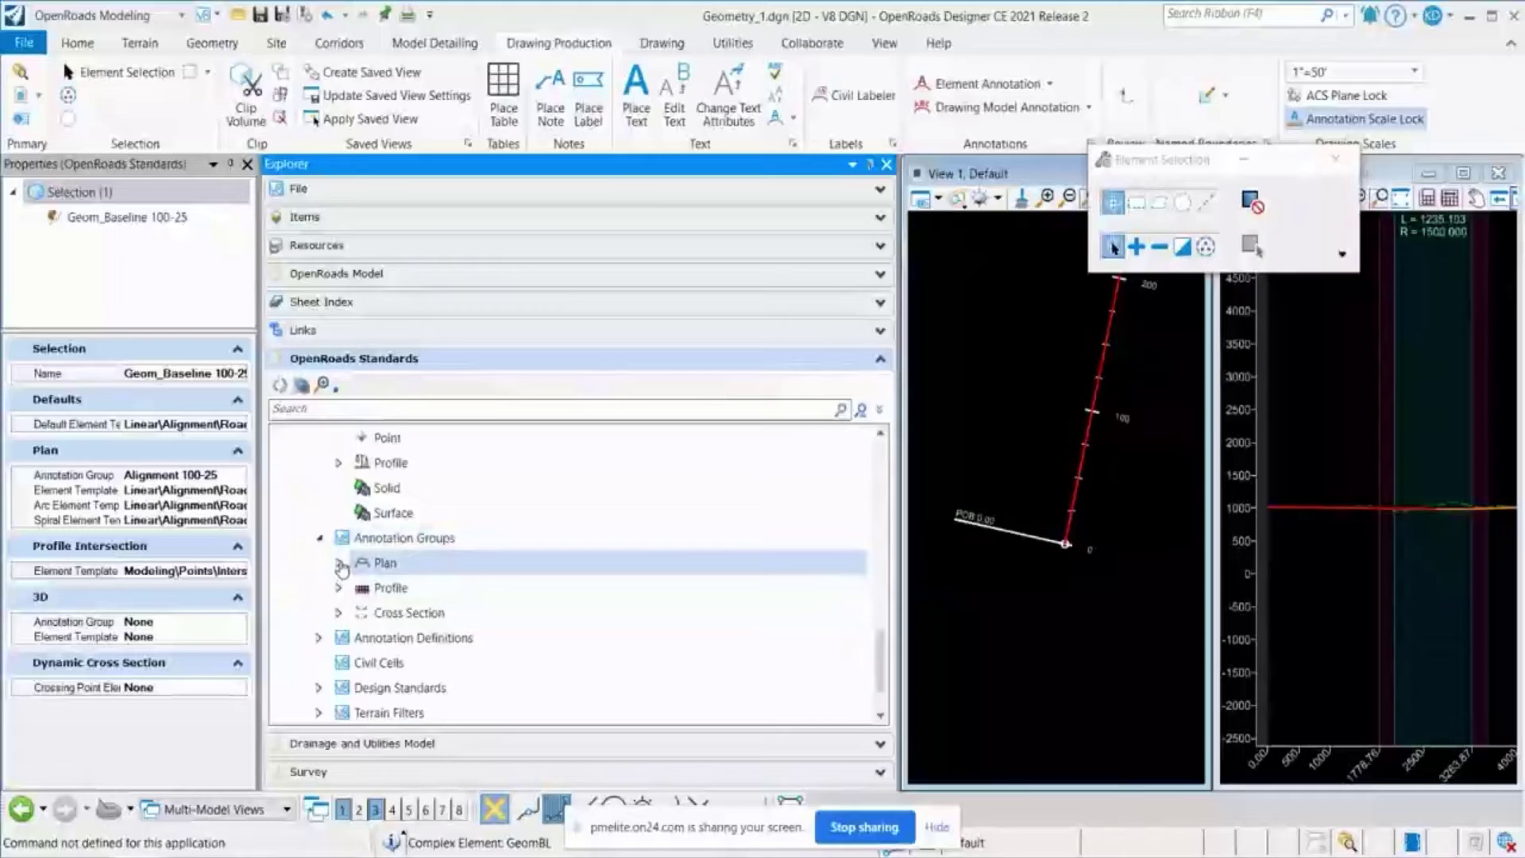
pyautogui.click(339, 563)
pyautogui.click(359, 613)
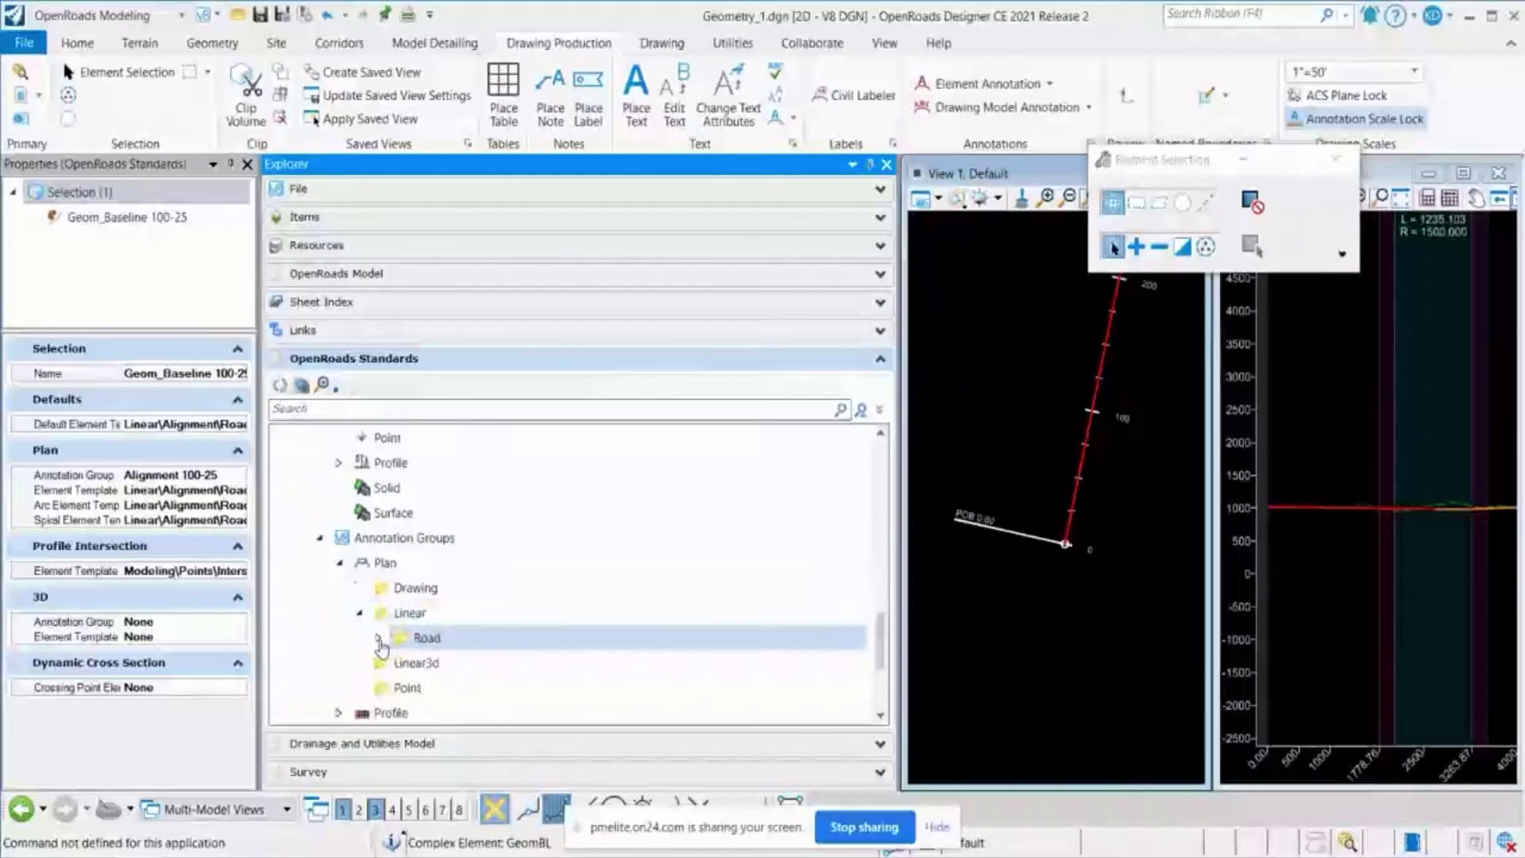
pyautogui.click(379, 639)
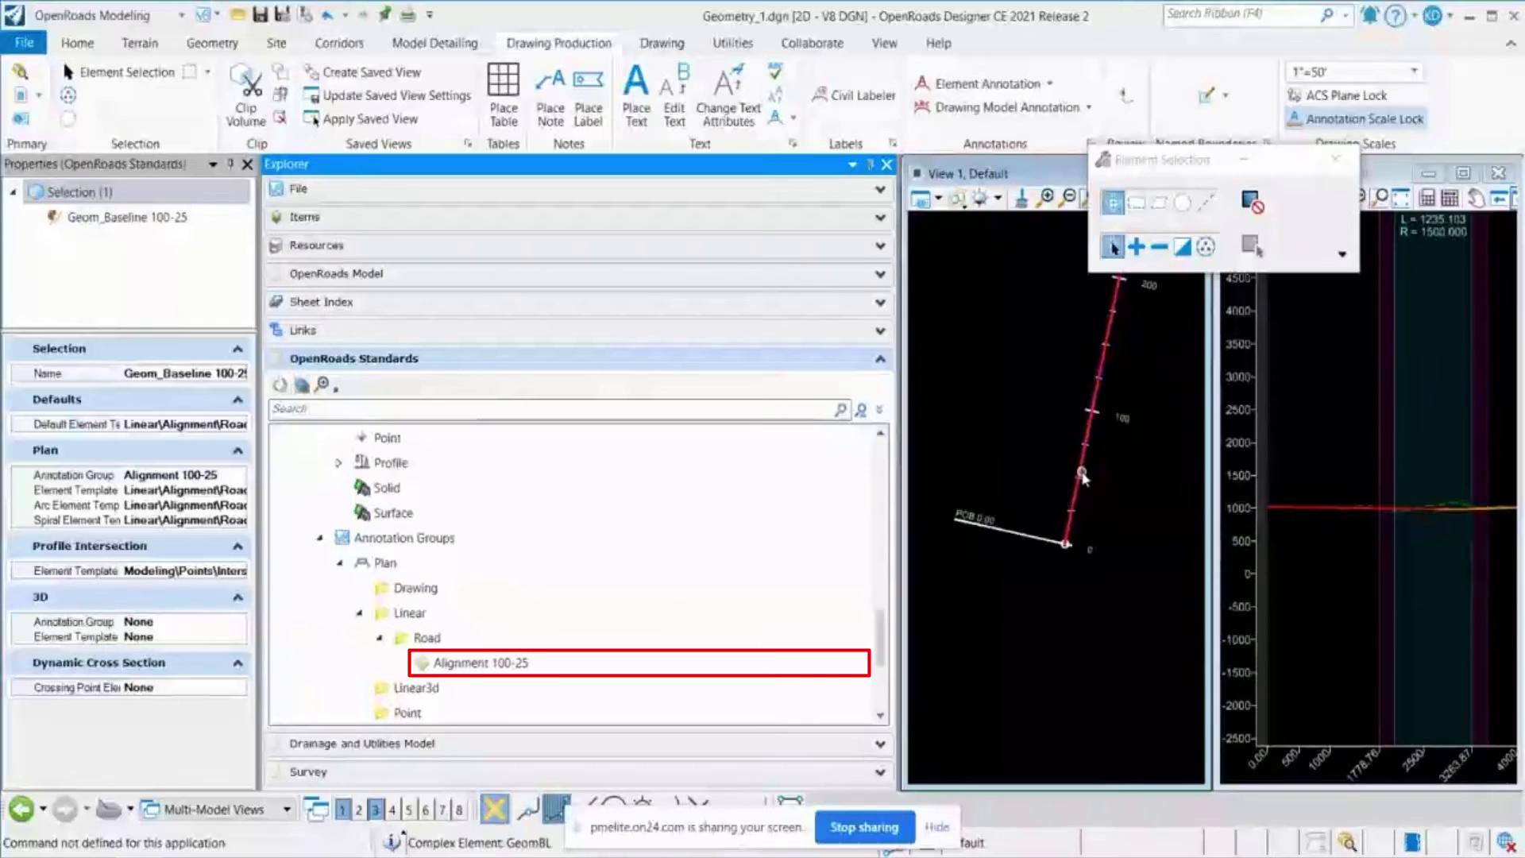
pyautogui.moveTo(481, 662); pyautogui.dragTo(140, 594)
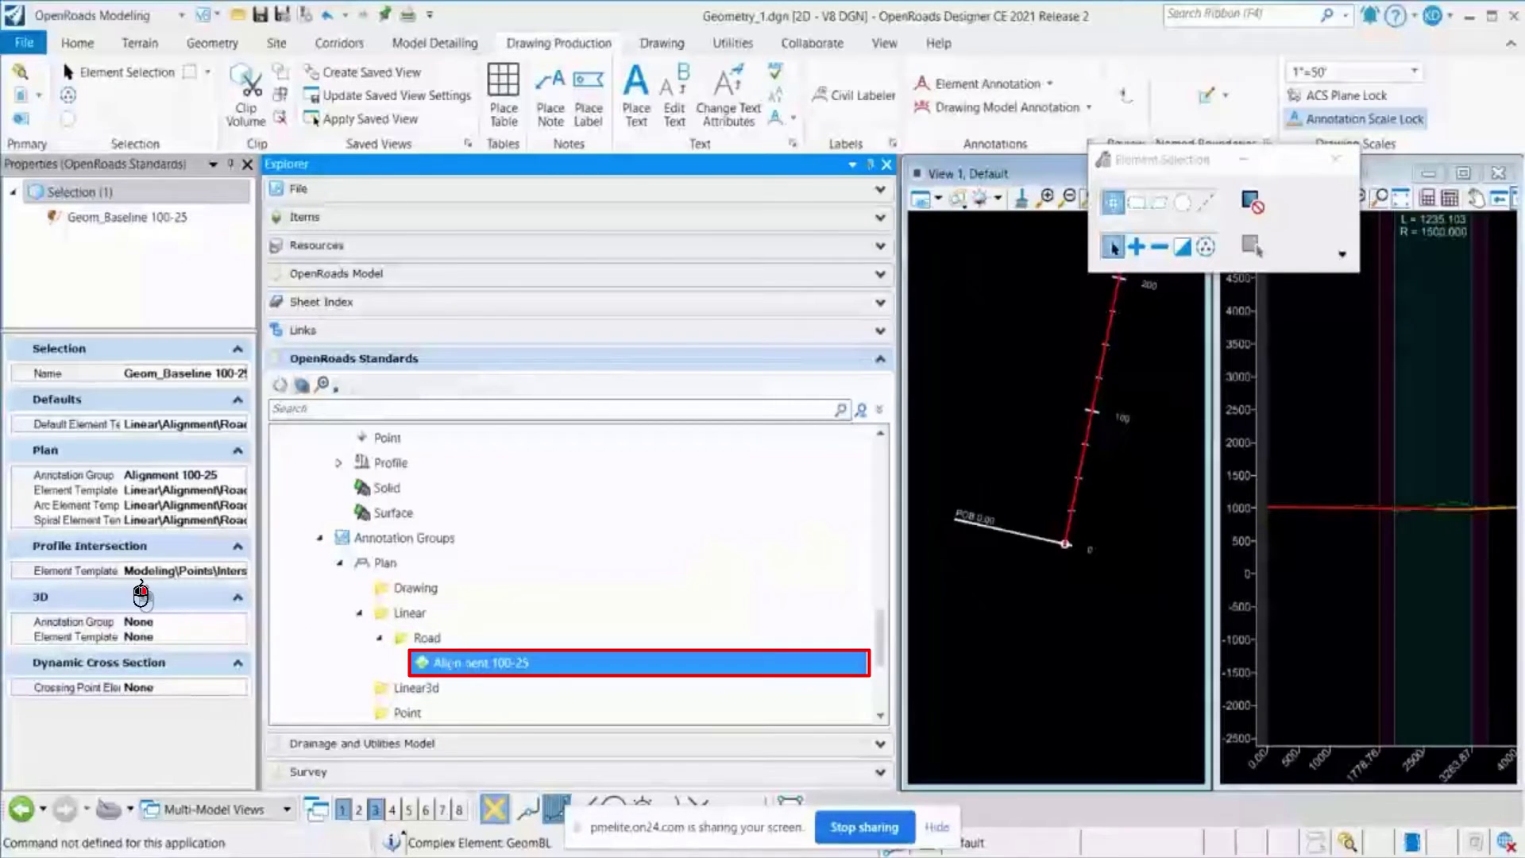
pyautogui.rightClick(465, 661)
pyautogui.click(513, 403)
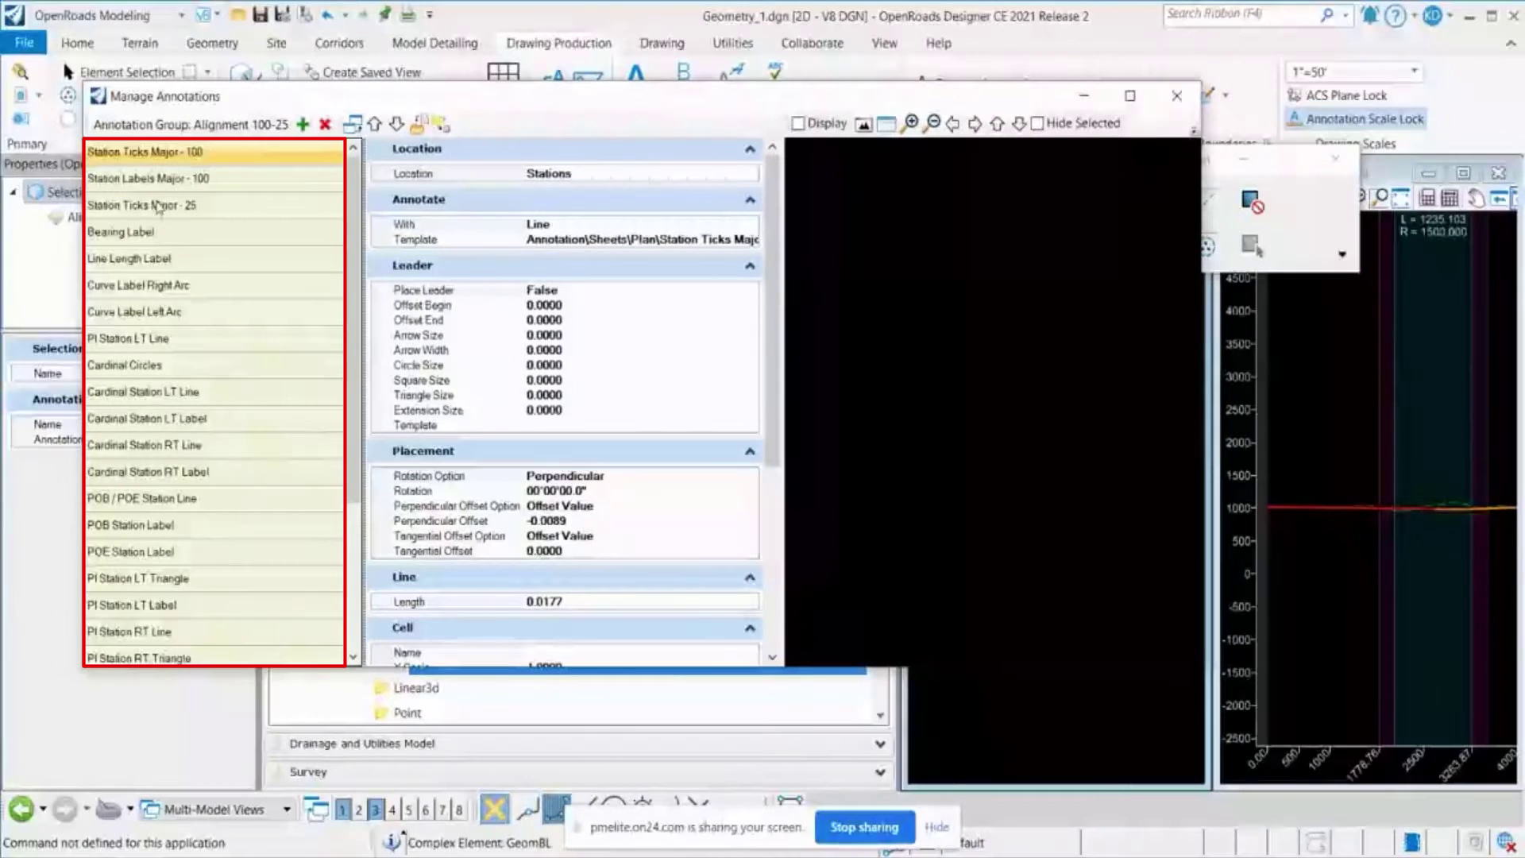
pyautogui.moveTo(356, 334)
pyautogui.mouseDown()
pyautogui.moveTo(358, 543)
pyautogui.moveTo(362, 460)
pyautogui.mouseUp()
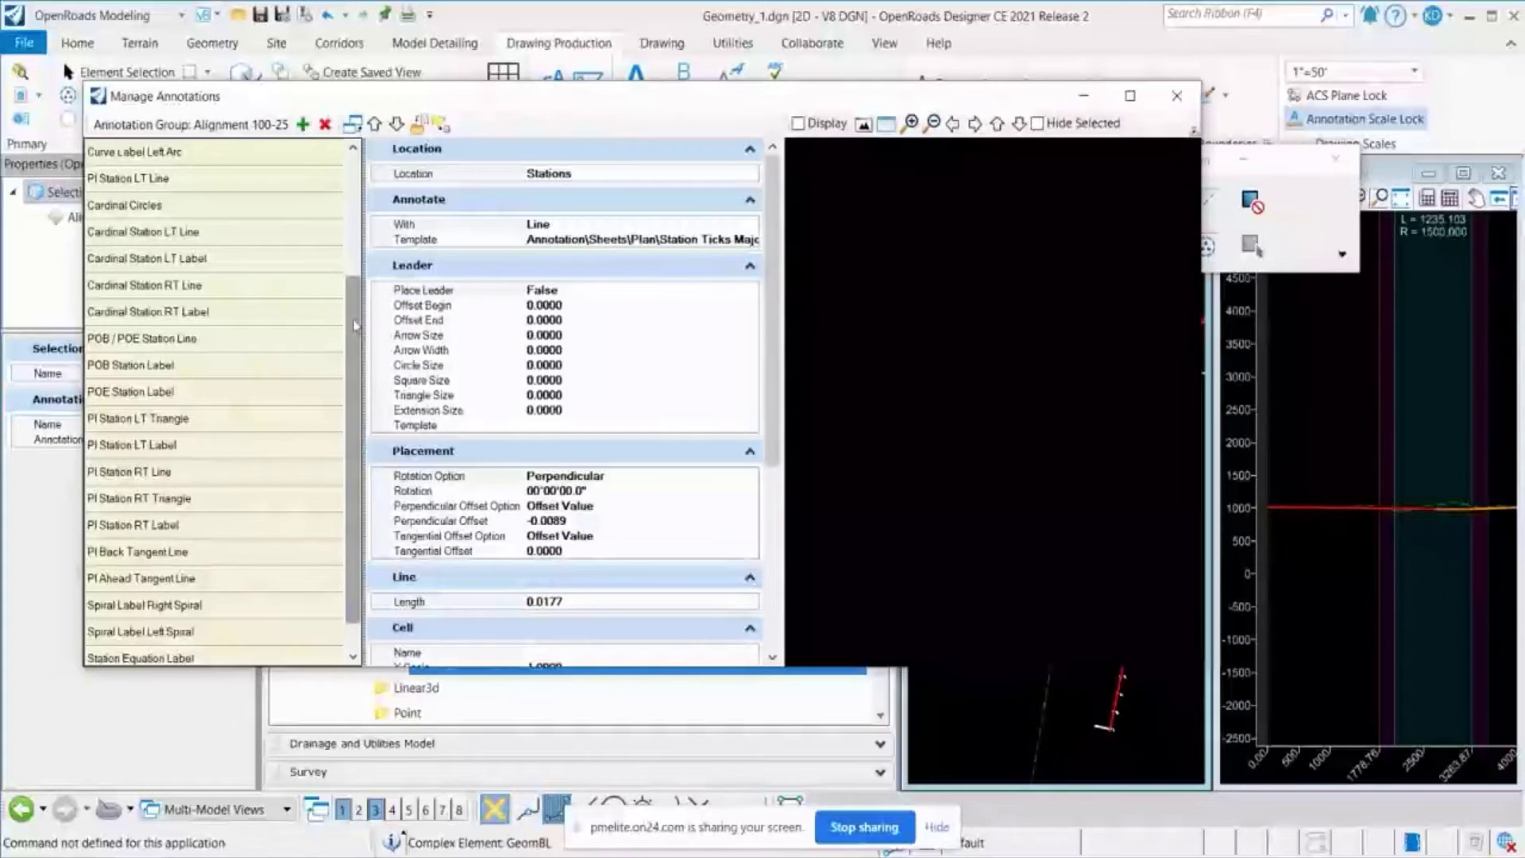
pyautogui.moveTo(360, 325); pyautogui.dragTo(366, 416)
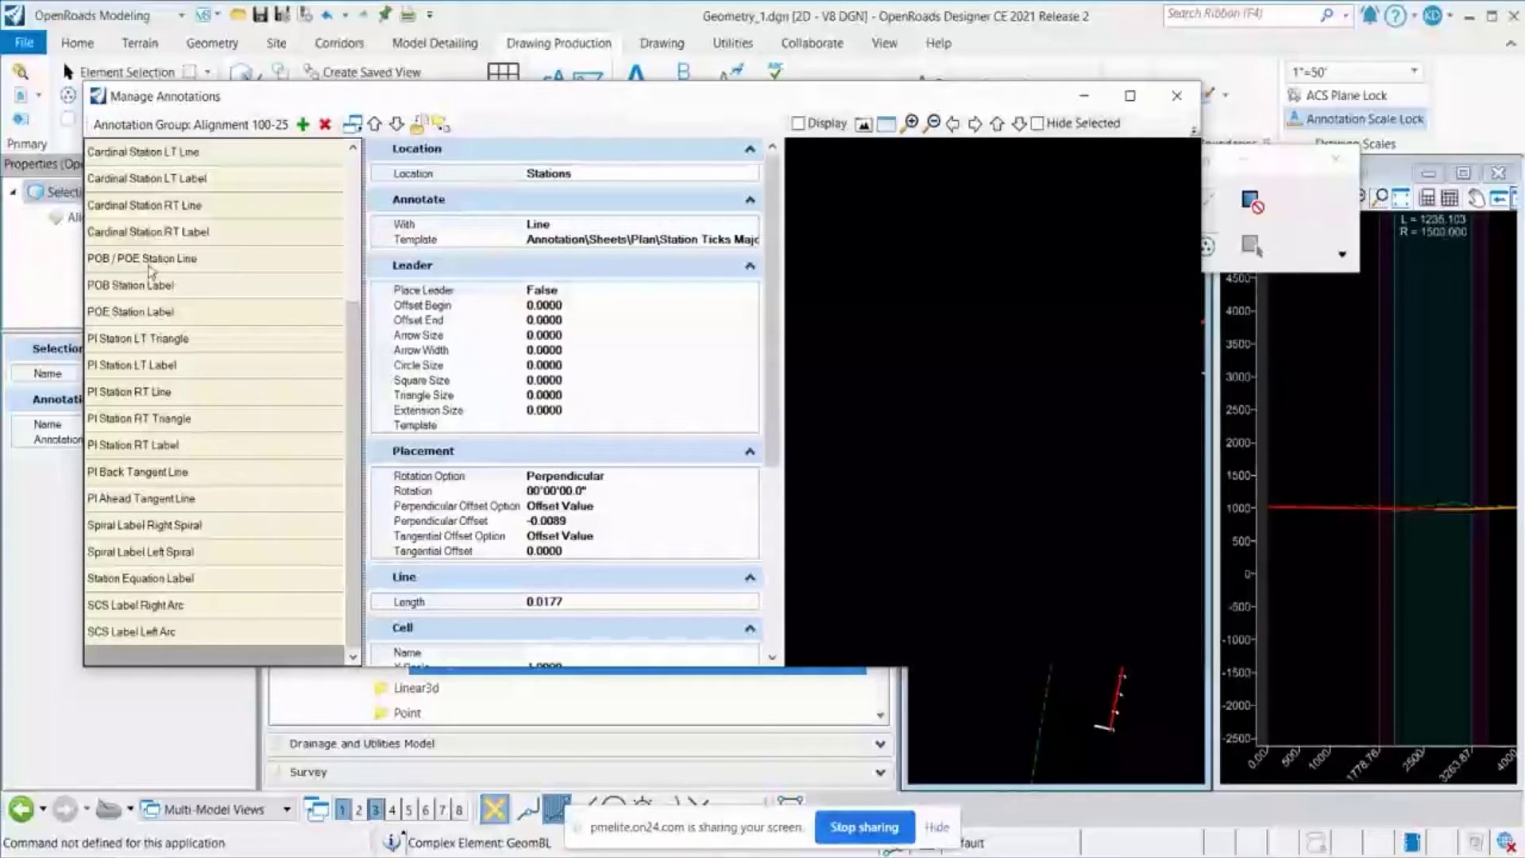
# Copy/Paste the POB / POE Station Line definition to create POB / POE Station Line1
pyautogui.click(144, 267)
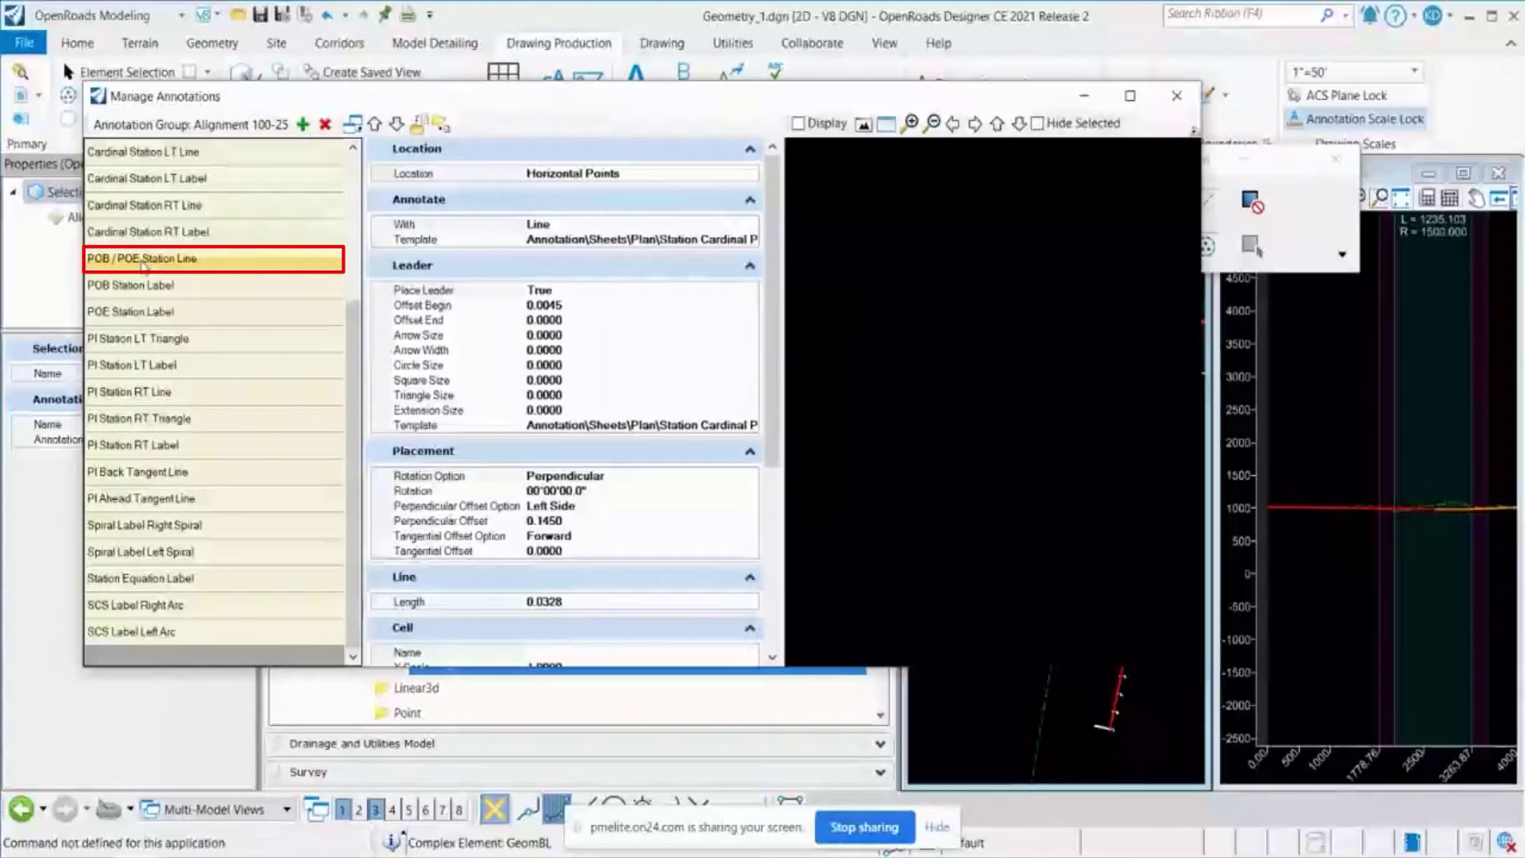
pyautogui.rightClick(143, 267)
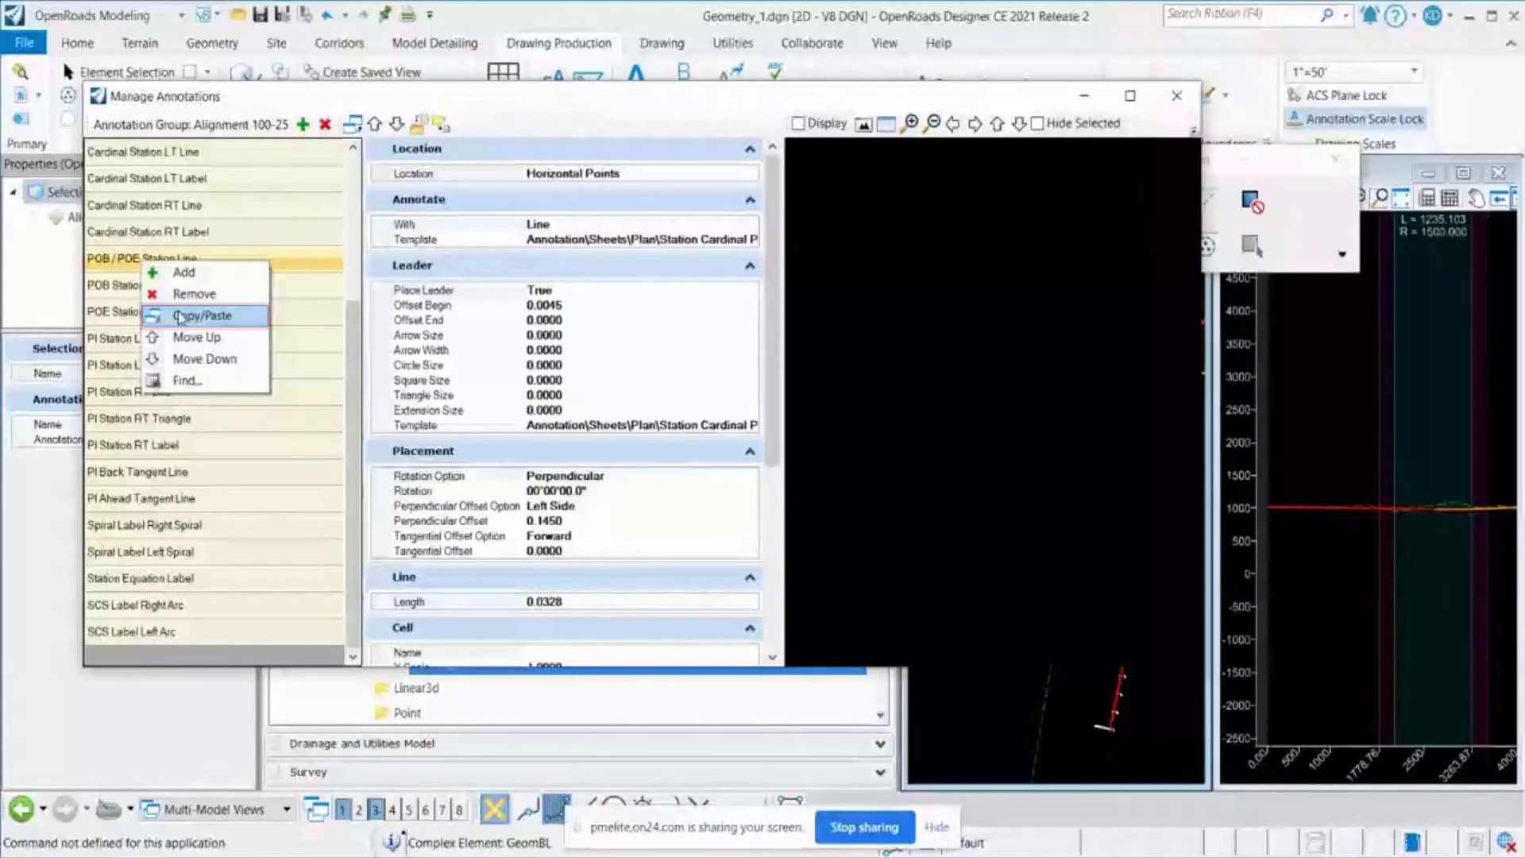
pyautogui.click(180, 316)
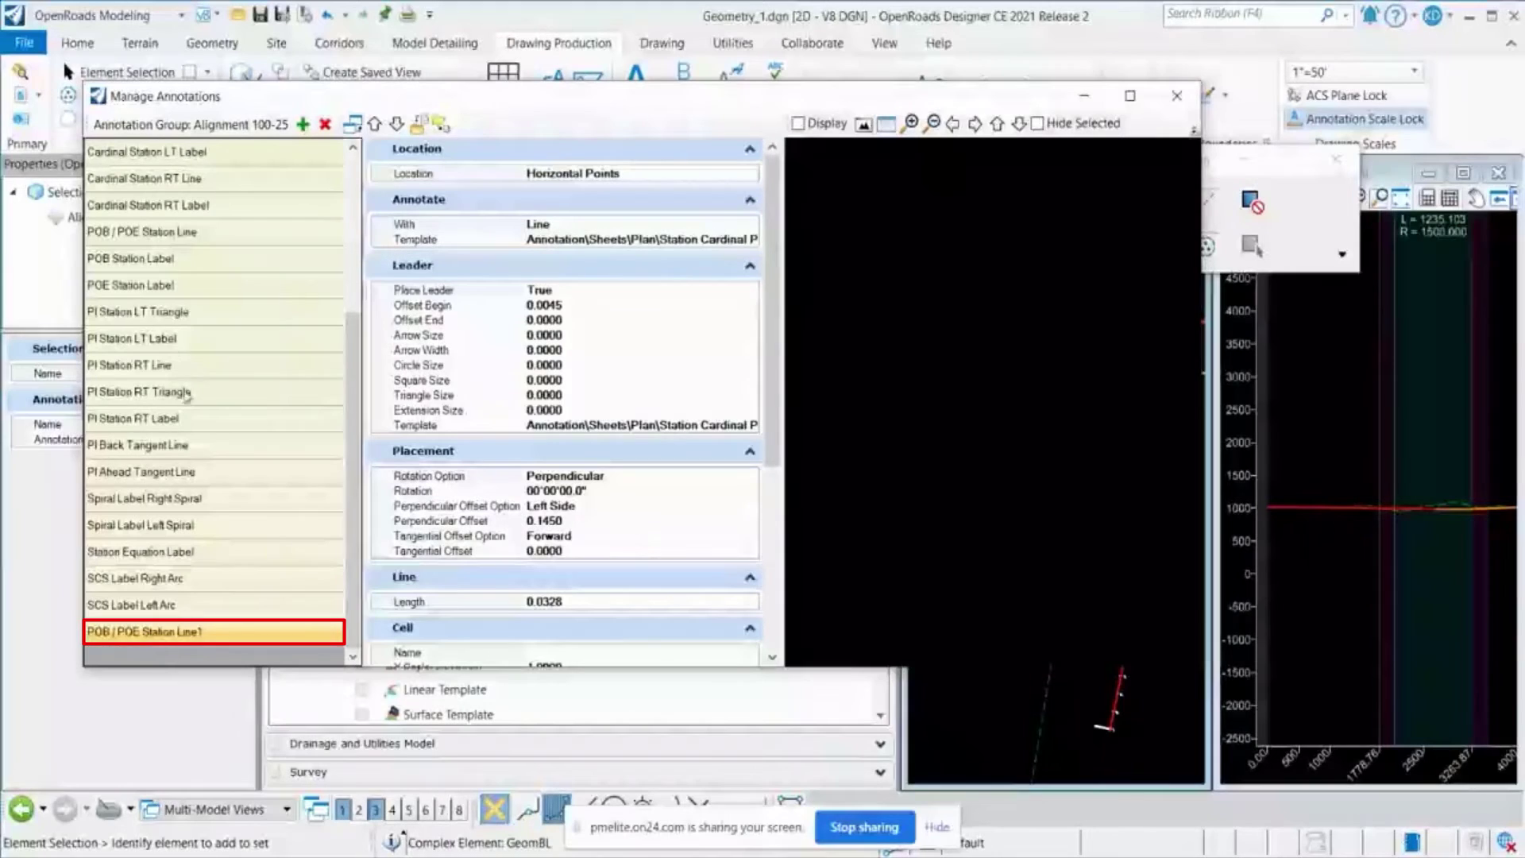
# Copy/Paste the POB Station Label definition to create POB Station Label1
pyautogui.click(120, 262)
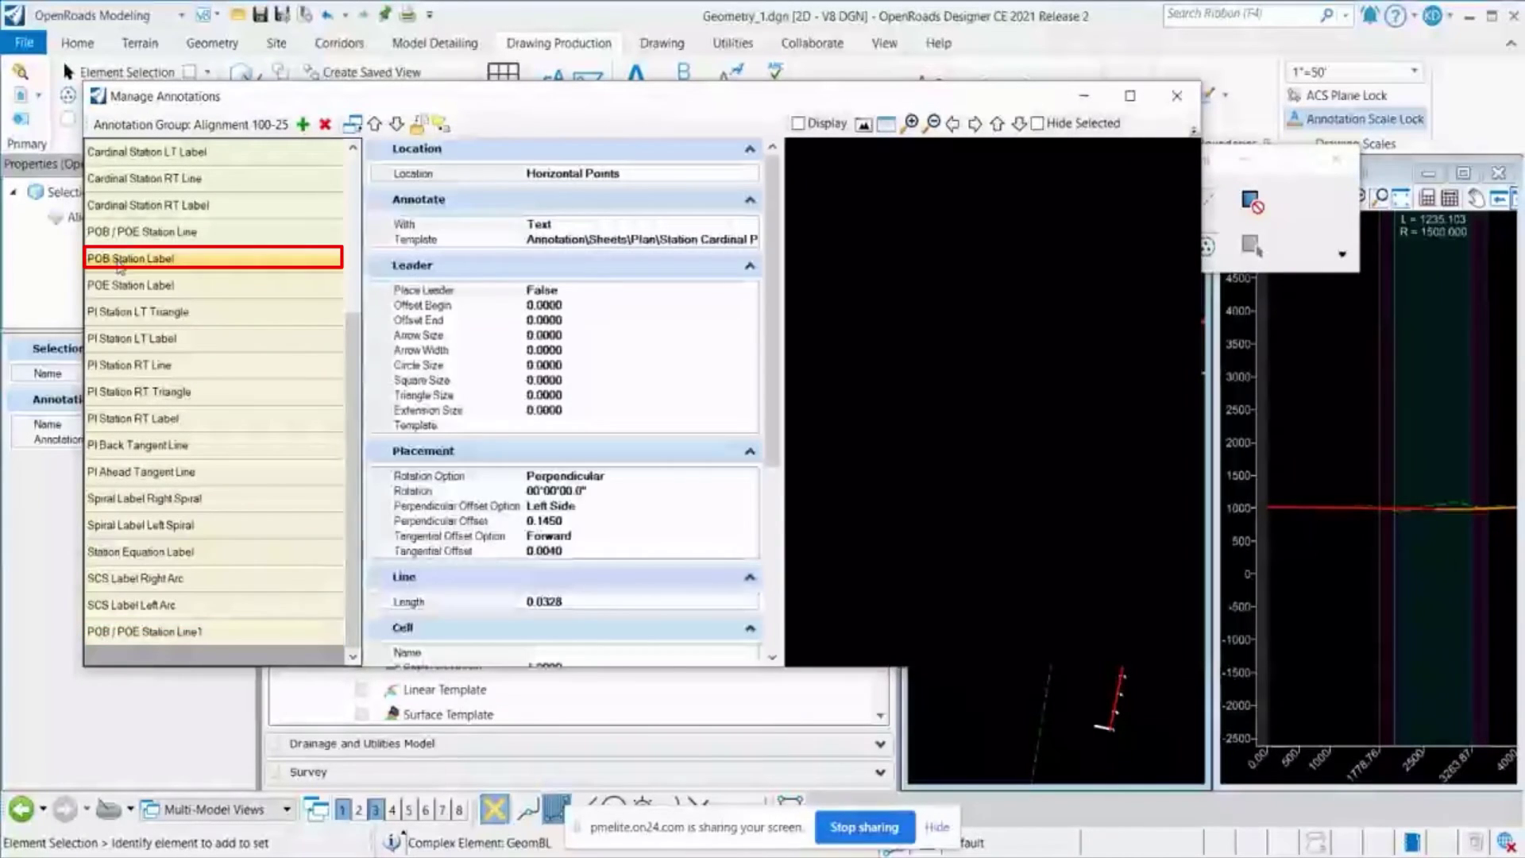
pyautogui.rightClick(120, 264)
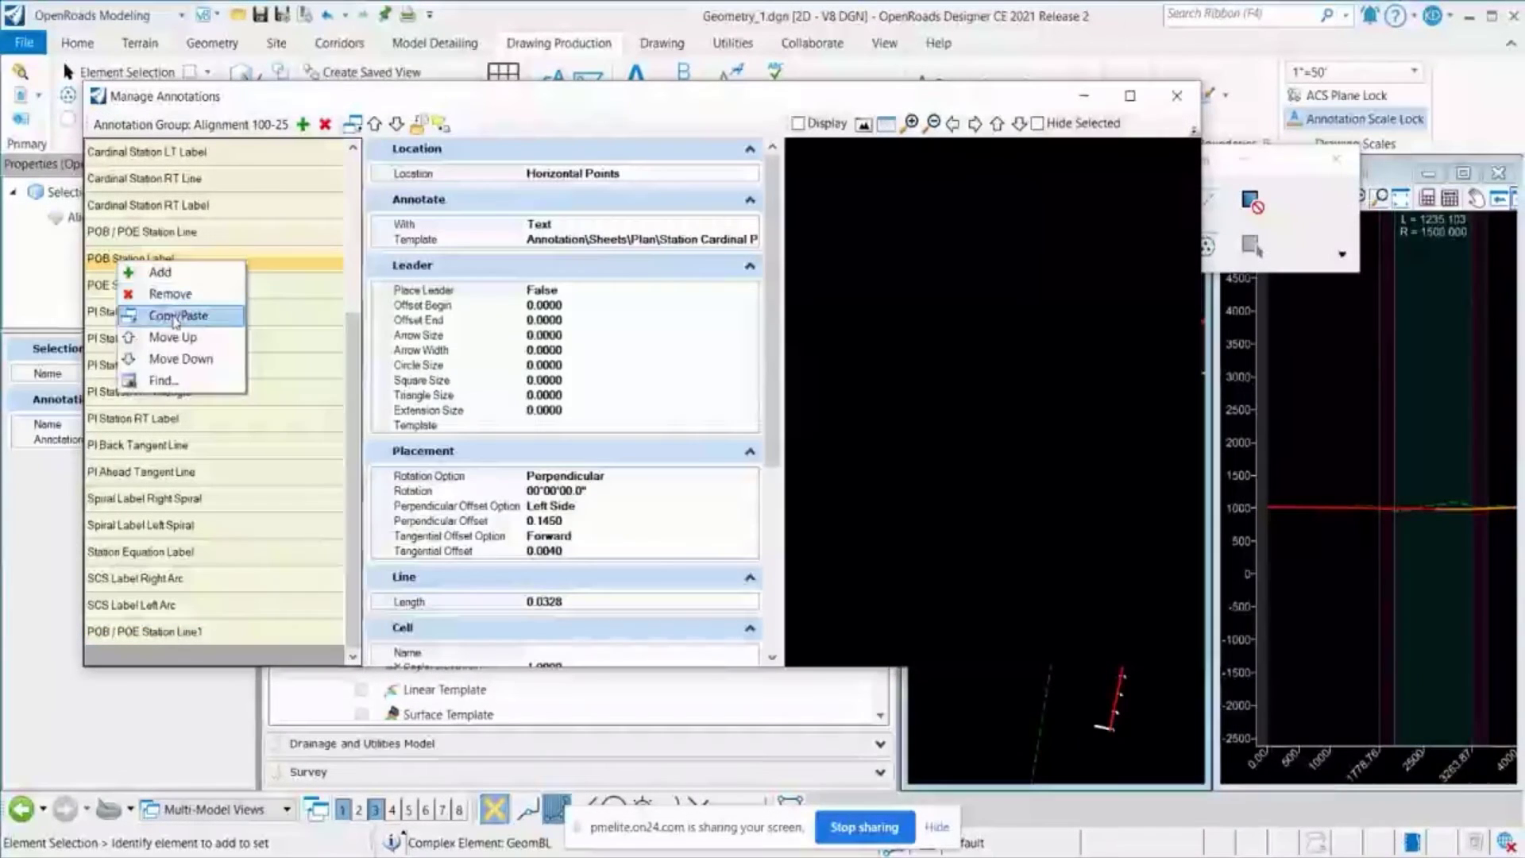
pyautogui.click(174, 315)
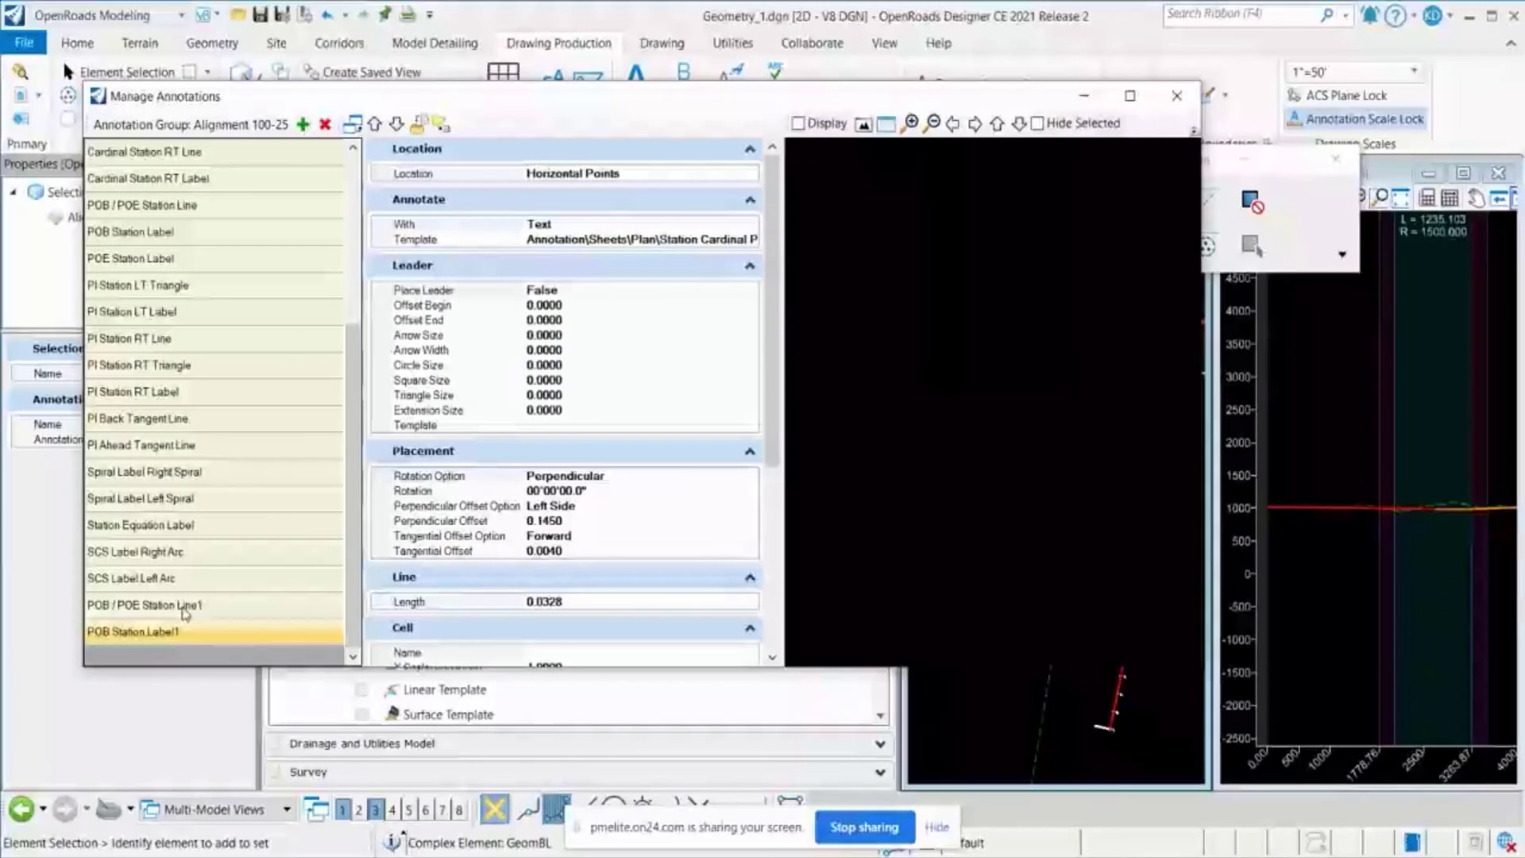
# Duplicate the POB / POE Station Line1 definition with Copy/Paste
pyautogui.click(184, 608)
pyautogui.rightClick(184, 610)
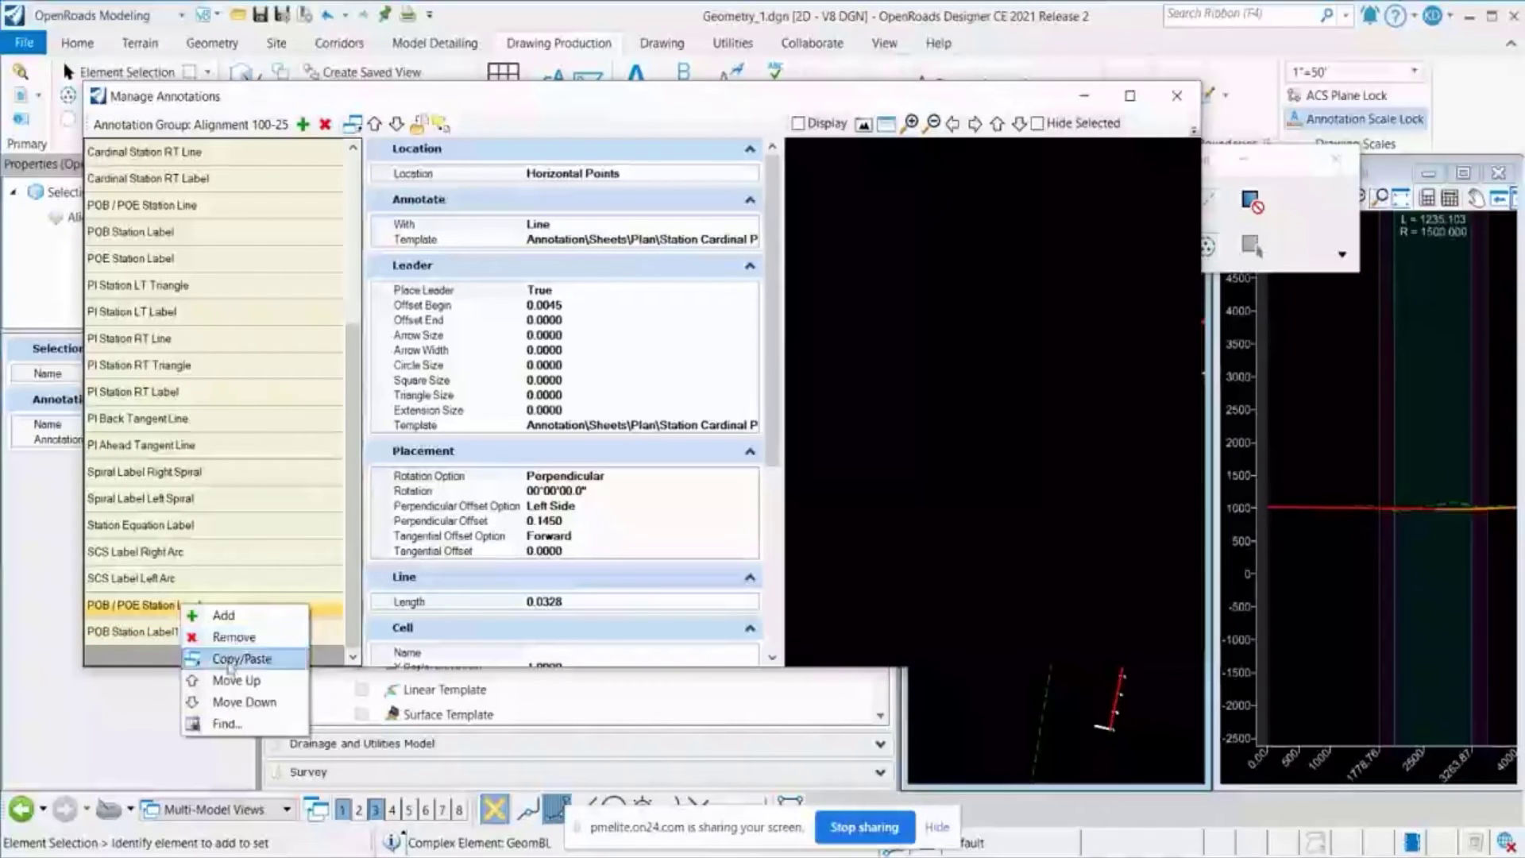
pyautogui.click(231, 659)
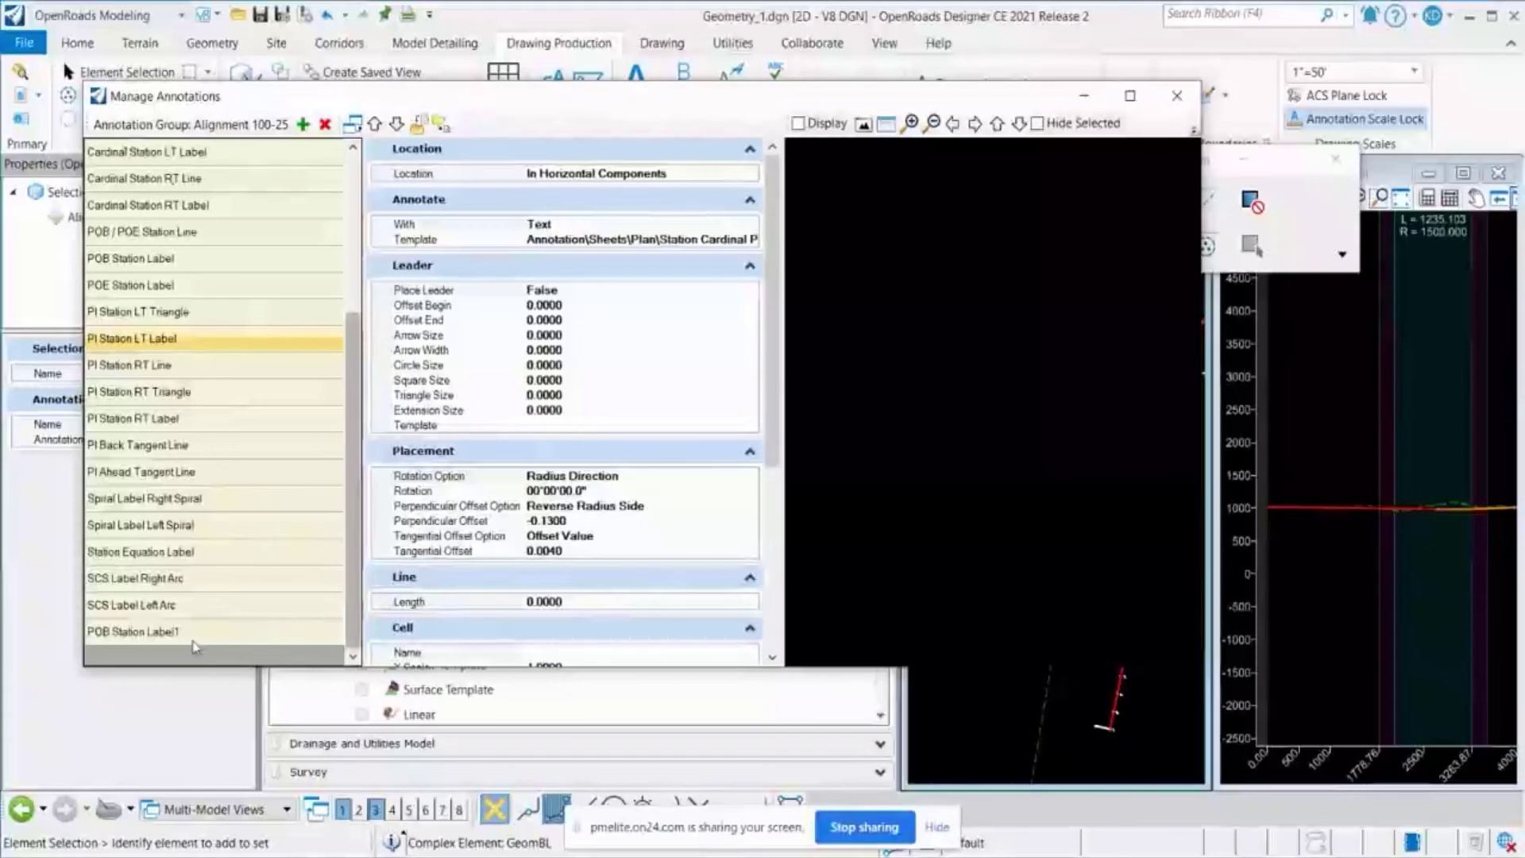
# Rename the POB Station Label1 definition to POB Label Station
pyautogui.click(193, 640)
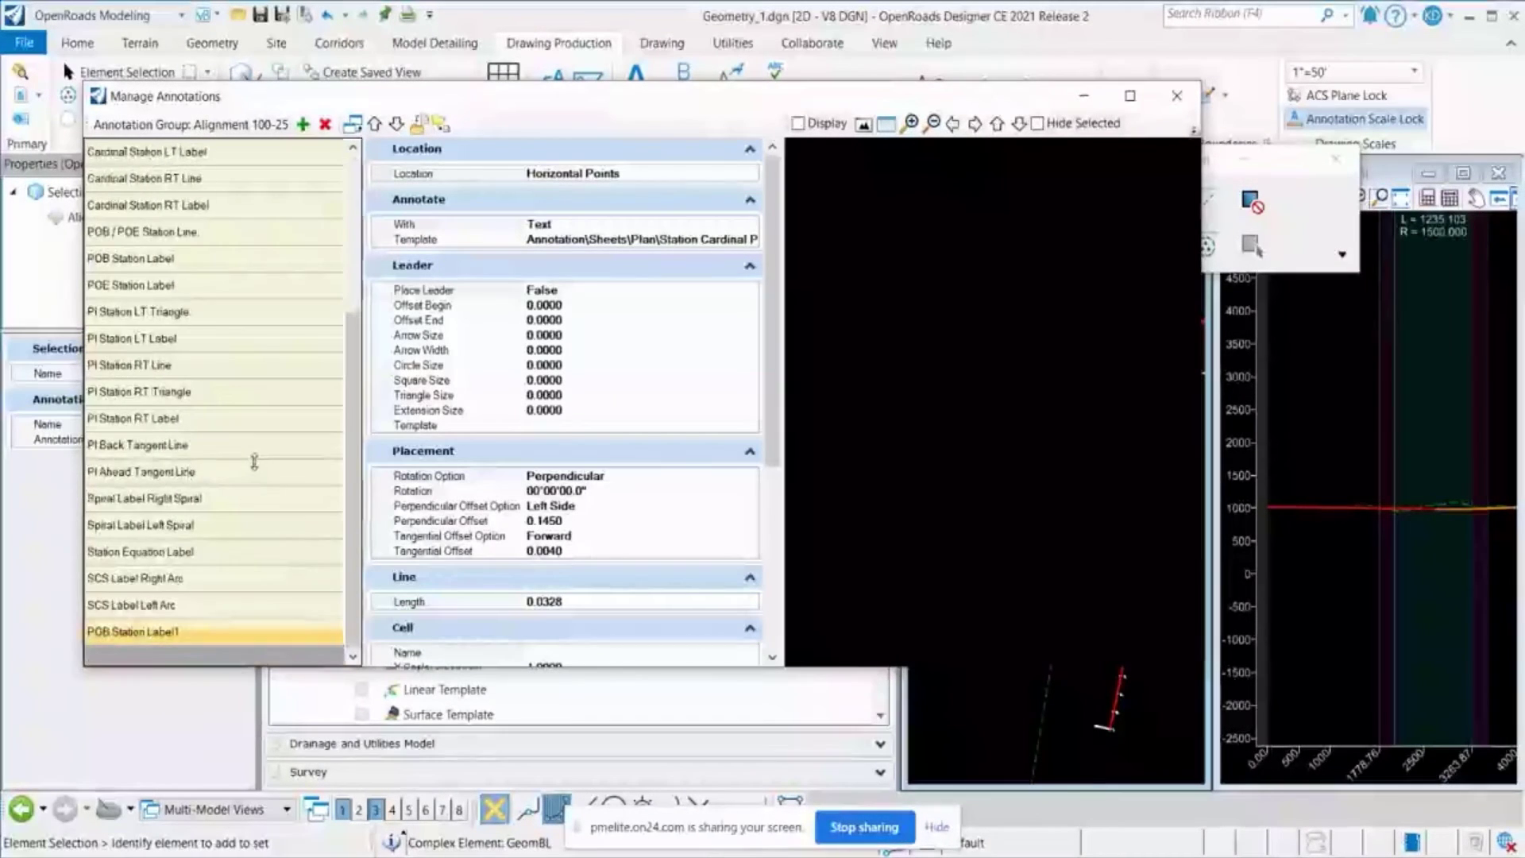
pyautogui.click(200, 630)
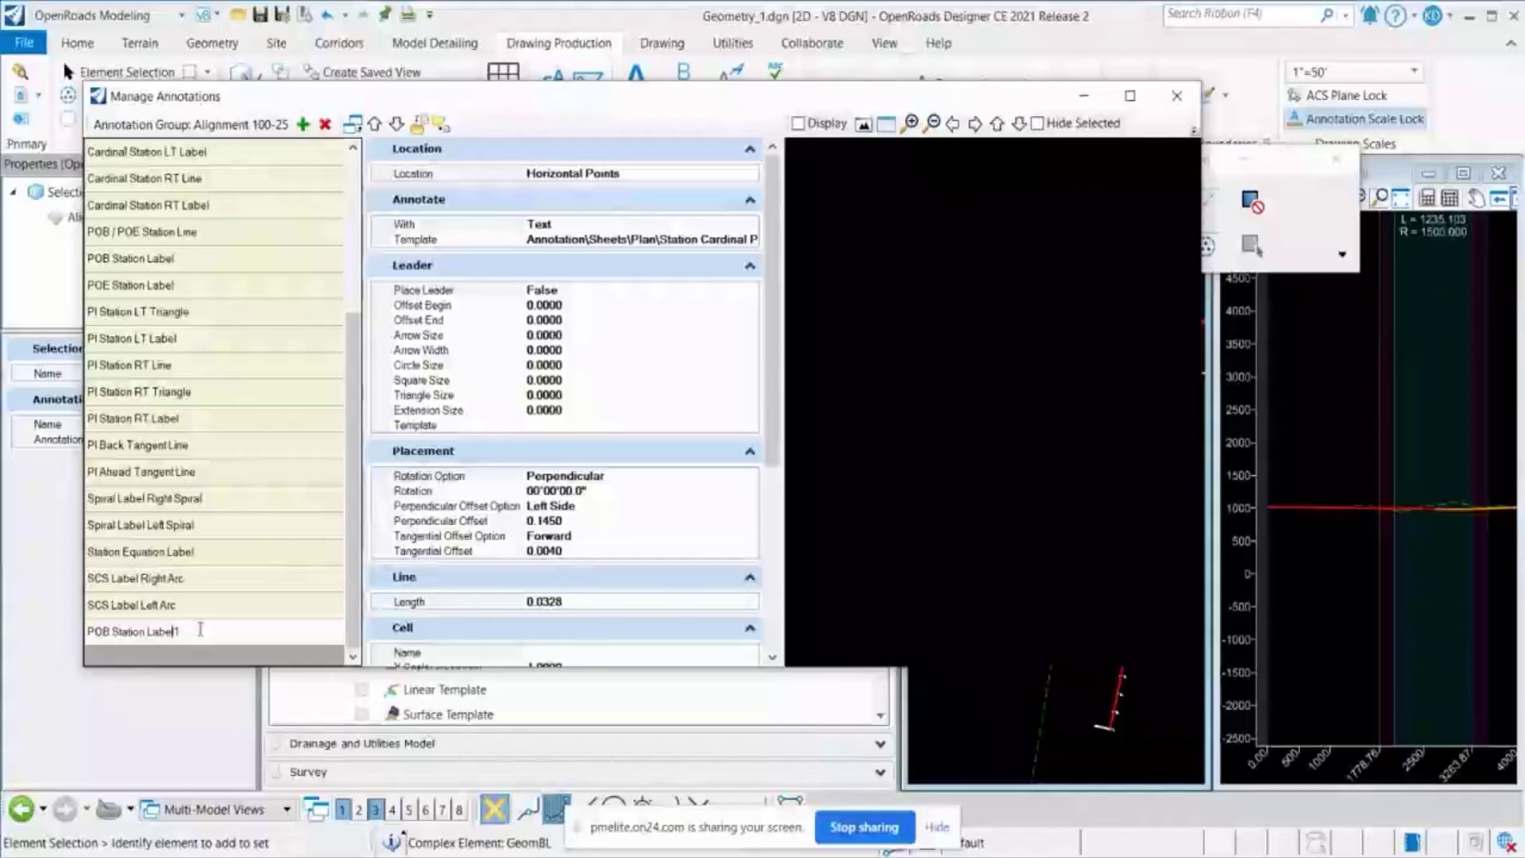
pyautogui.press('Delete')
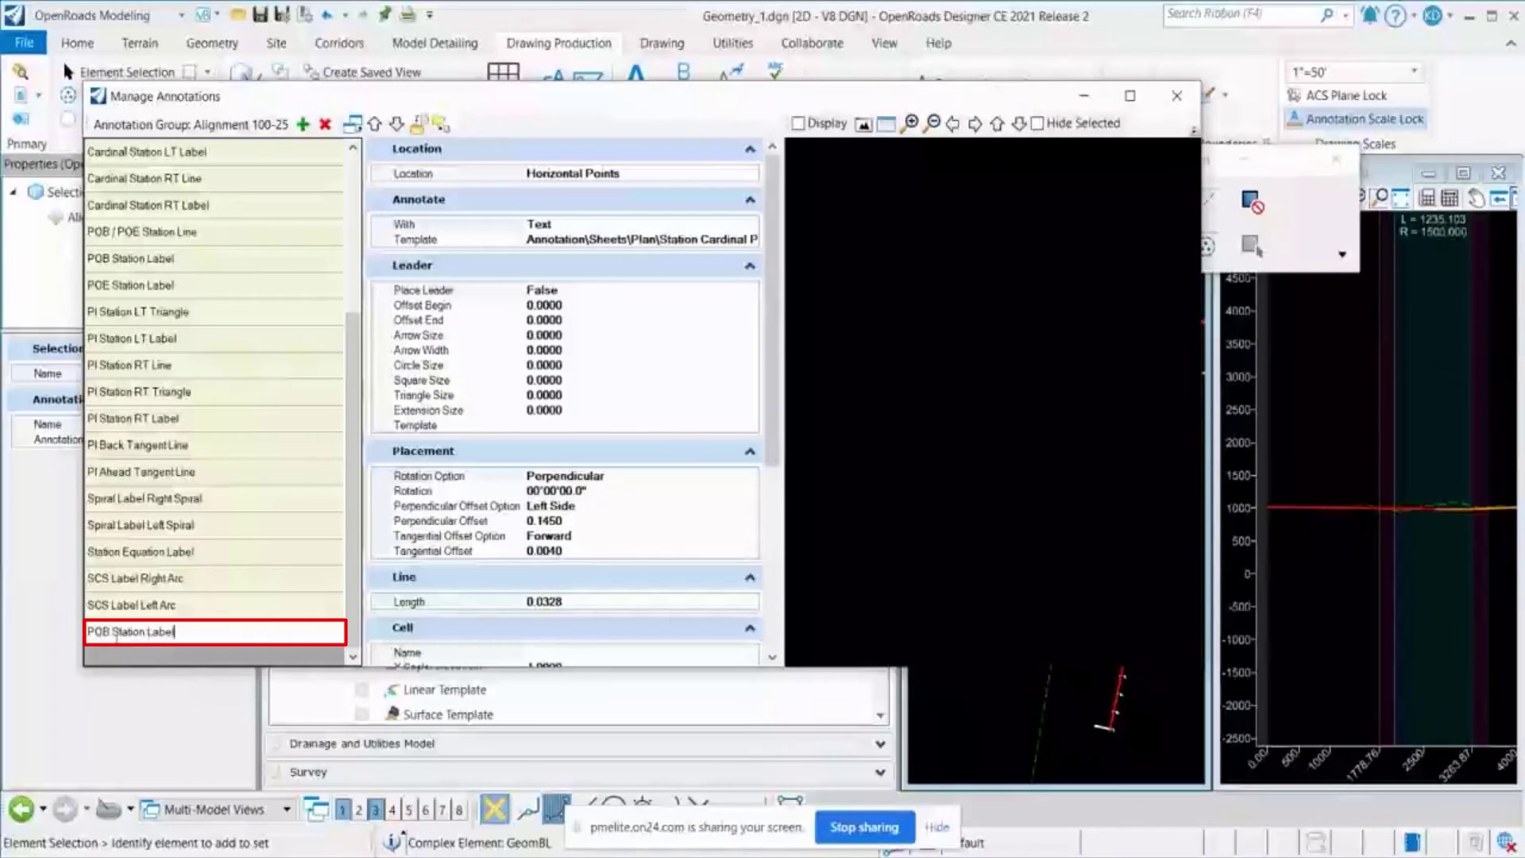
pyautogui.doubleClick(156, 633)
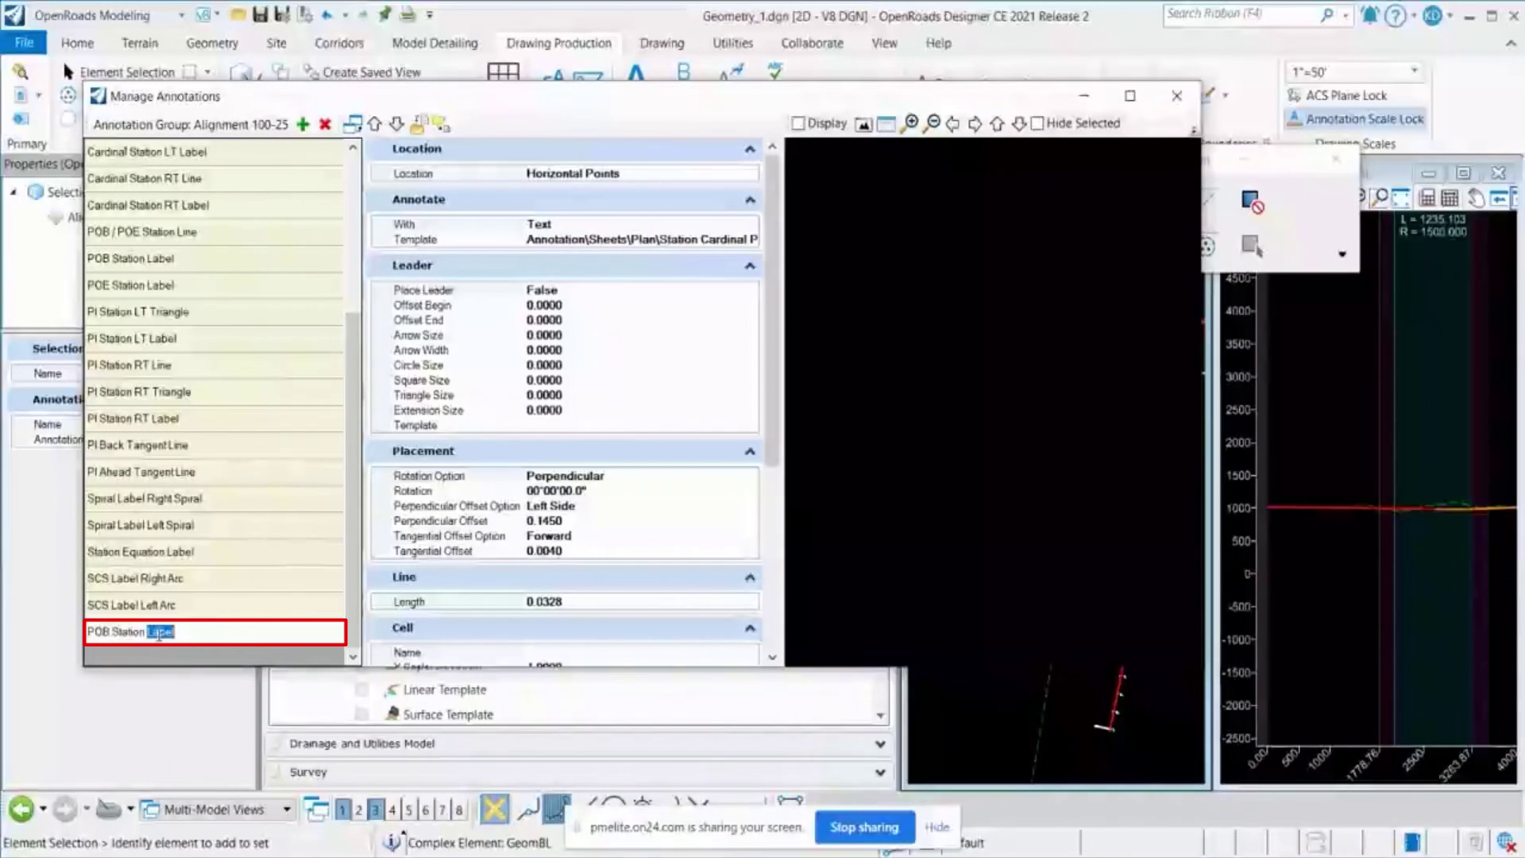
pyautogui.press('Delete')
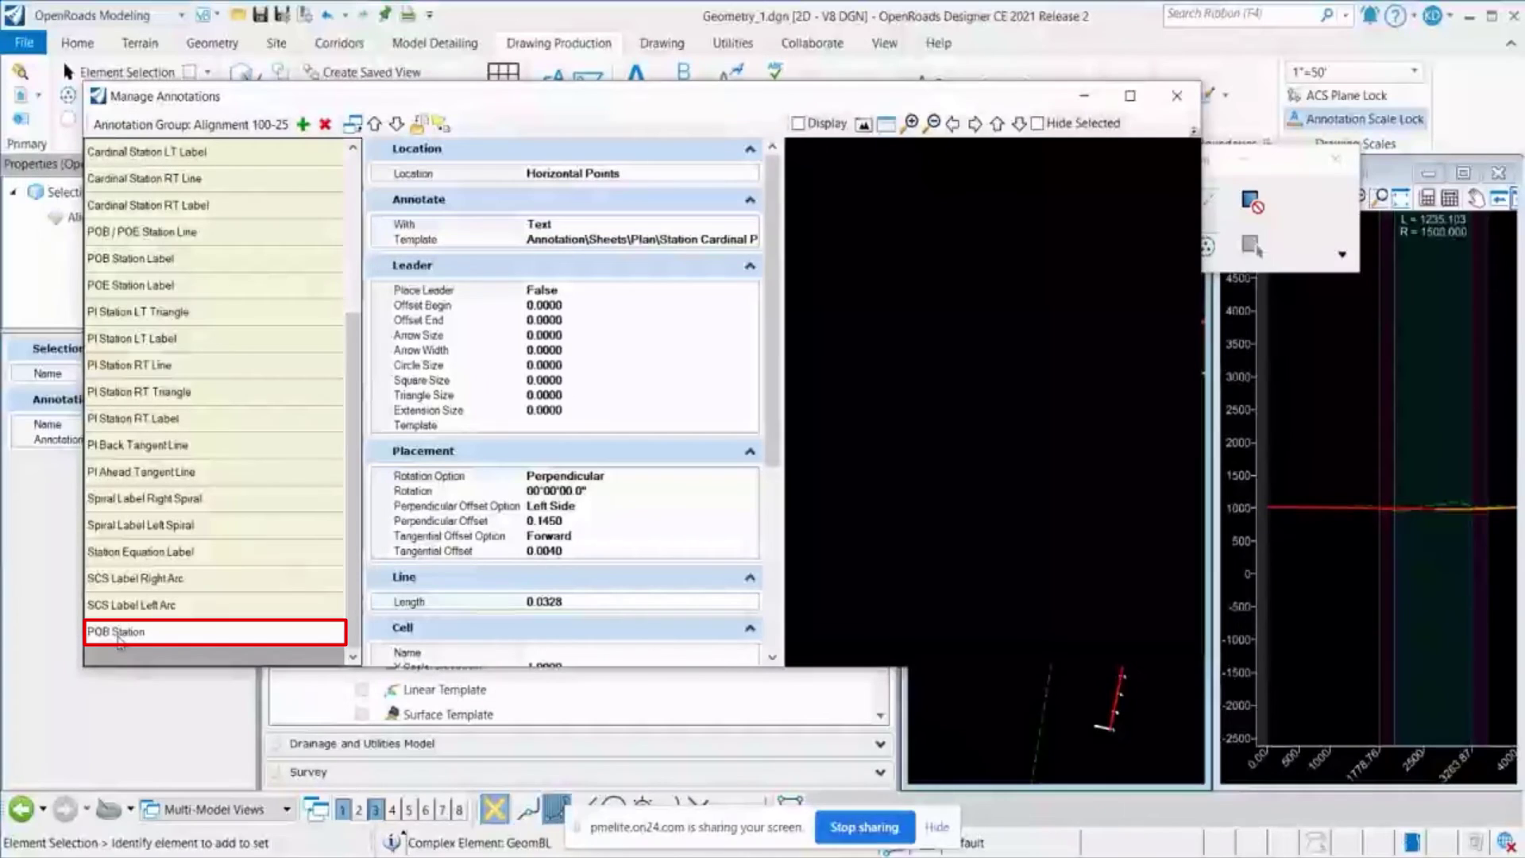
pyautogui.write('Label')
pyautogui.press('Return')
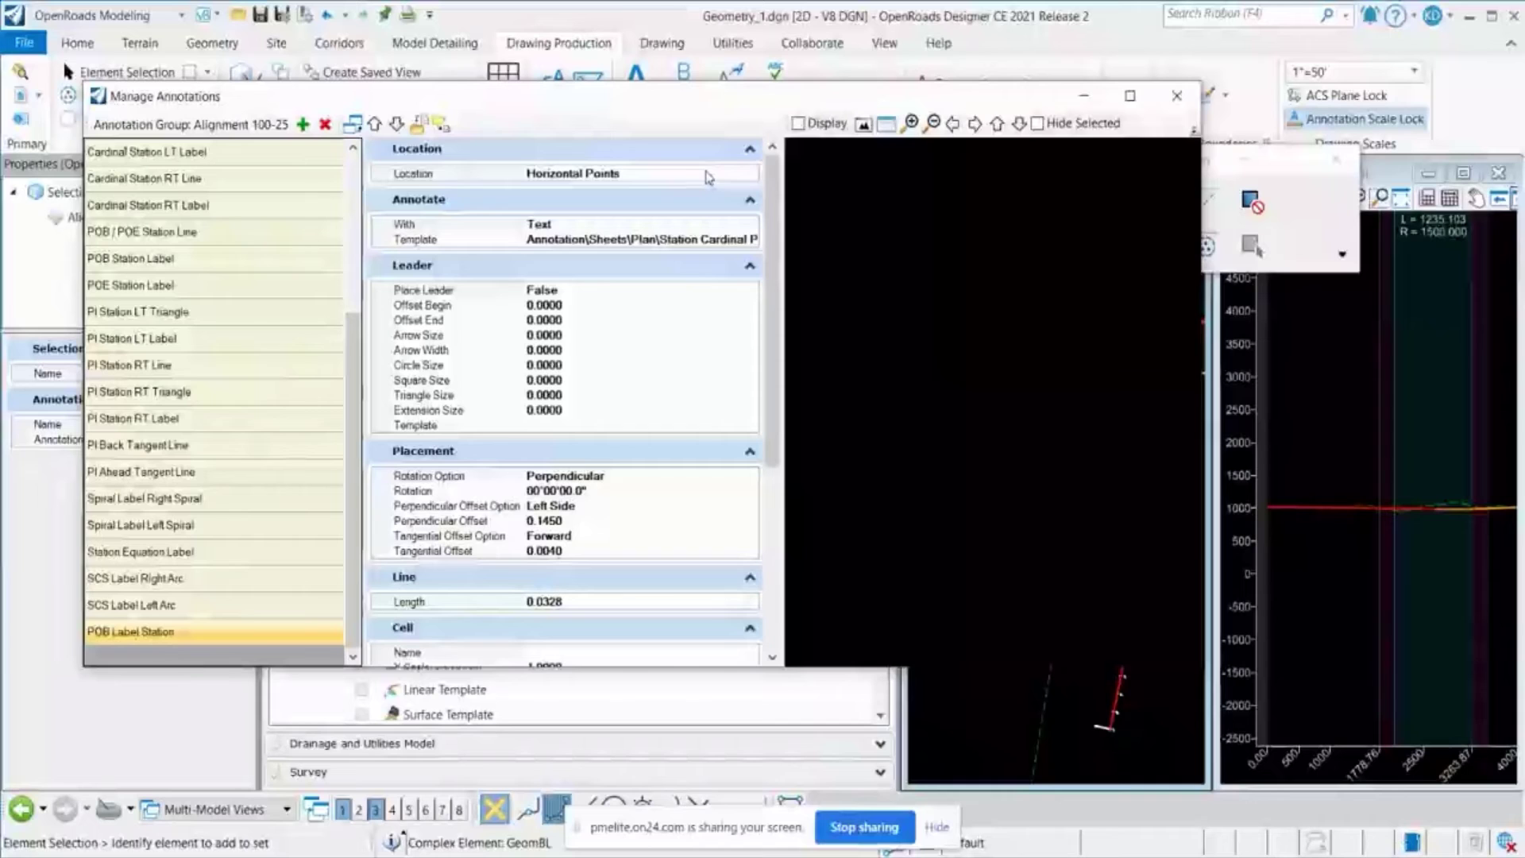
# Check the label's Location control points, then set Perpendicular Offset Option to Right Side
pyautogui.click(749, 173)
pyautogui.click(749, 173)
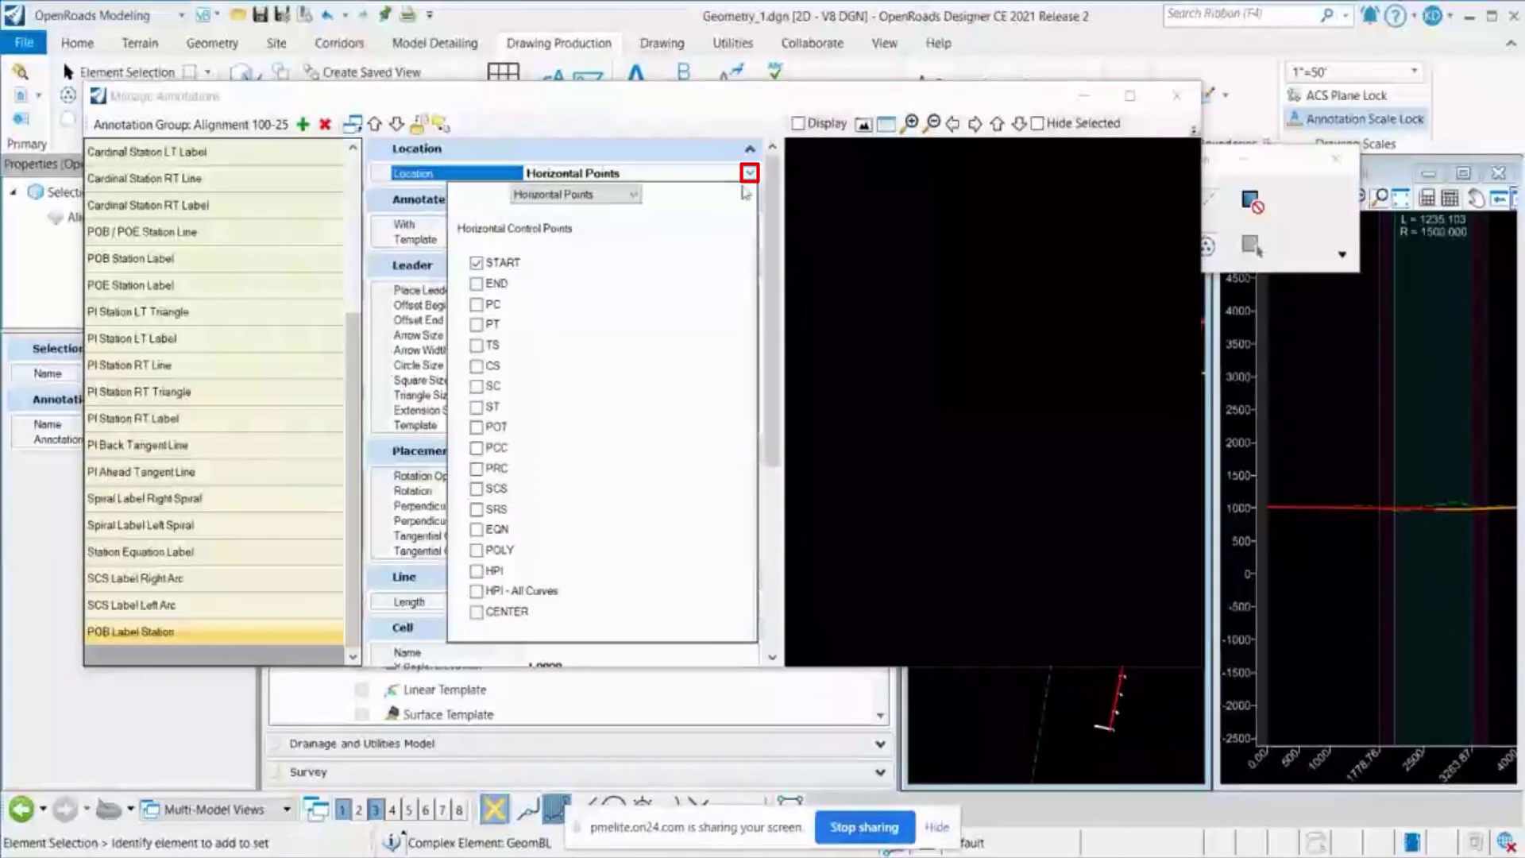
pyautogui.click(541, 122)
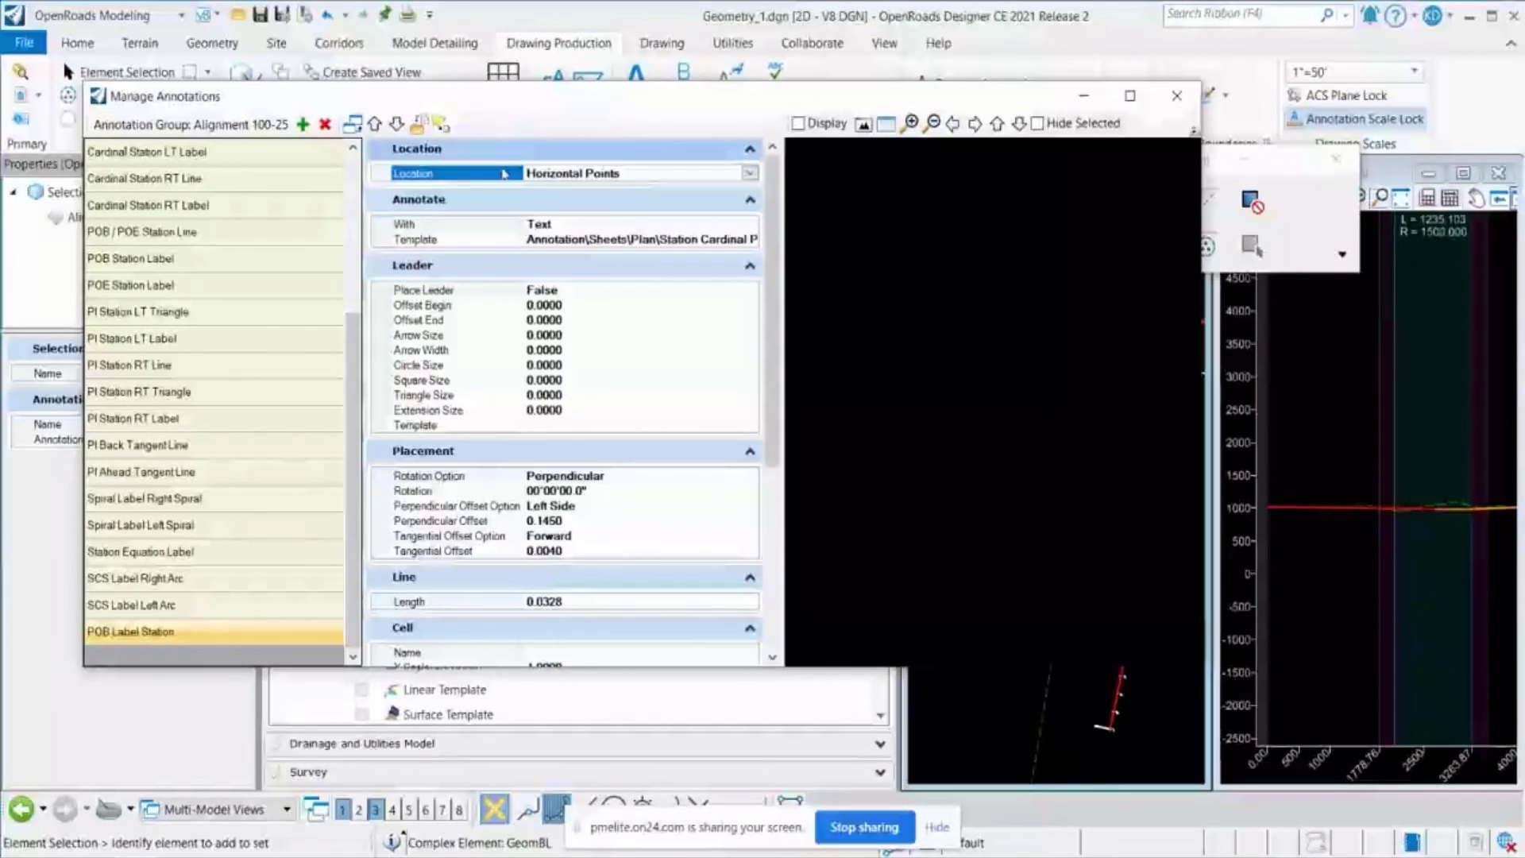
pyautogui.scroll(-2, 558, 409)
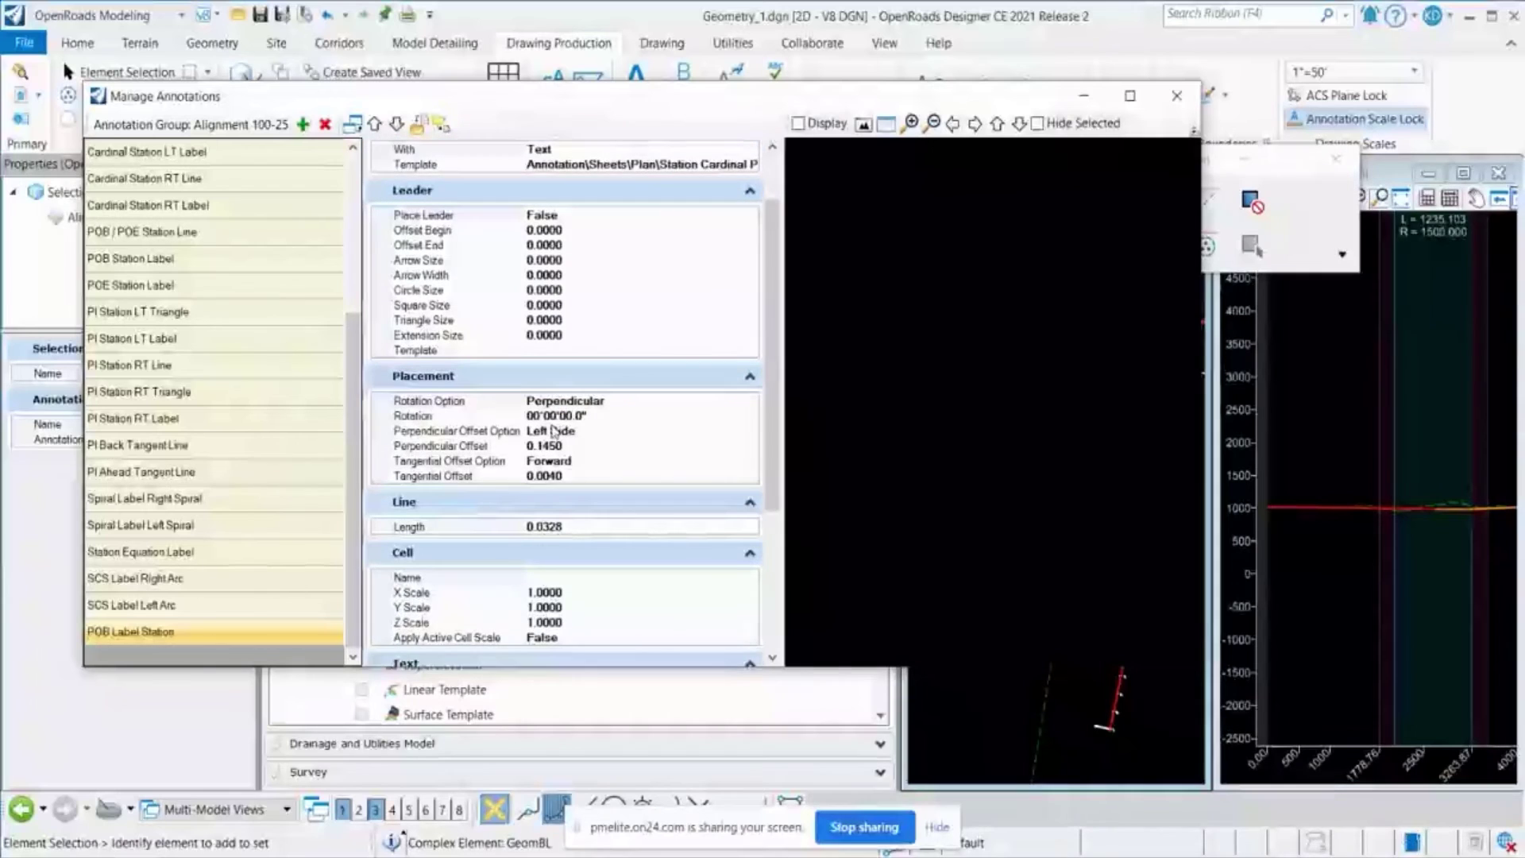
pyautogui.scroll(-2, 555, 418)
pyautogui.click(625, 381)
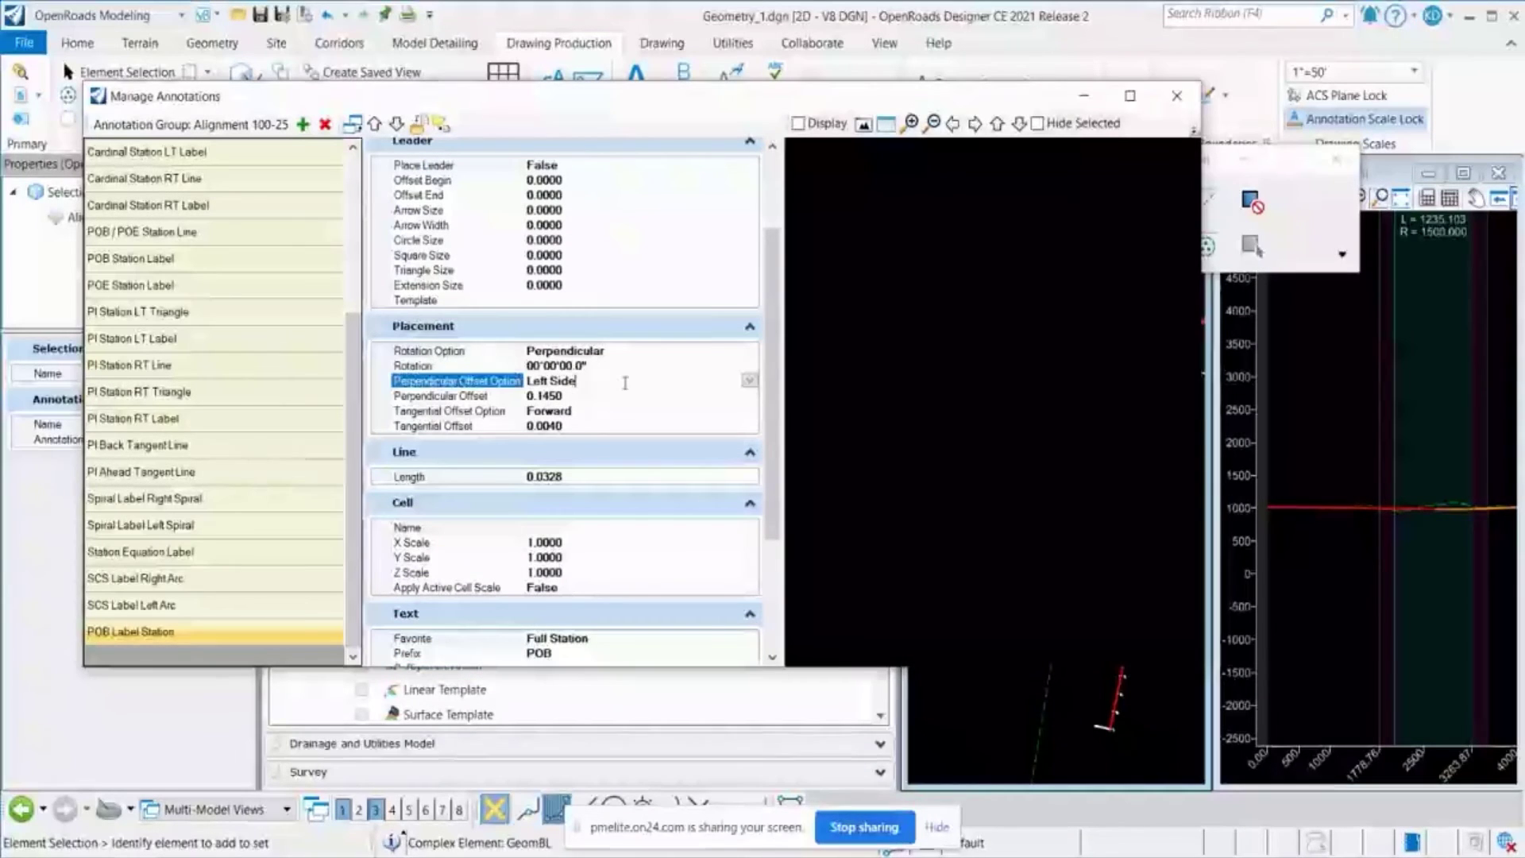
pyautogui.click(751, 382)
pyautogui.click(556, 414)
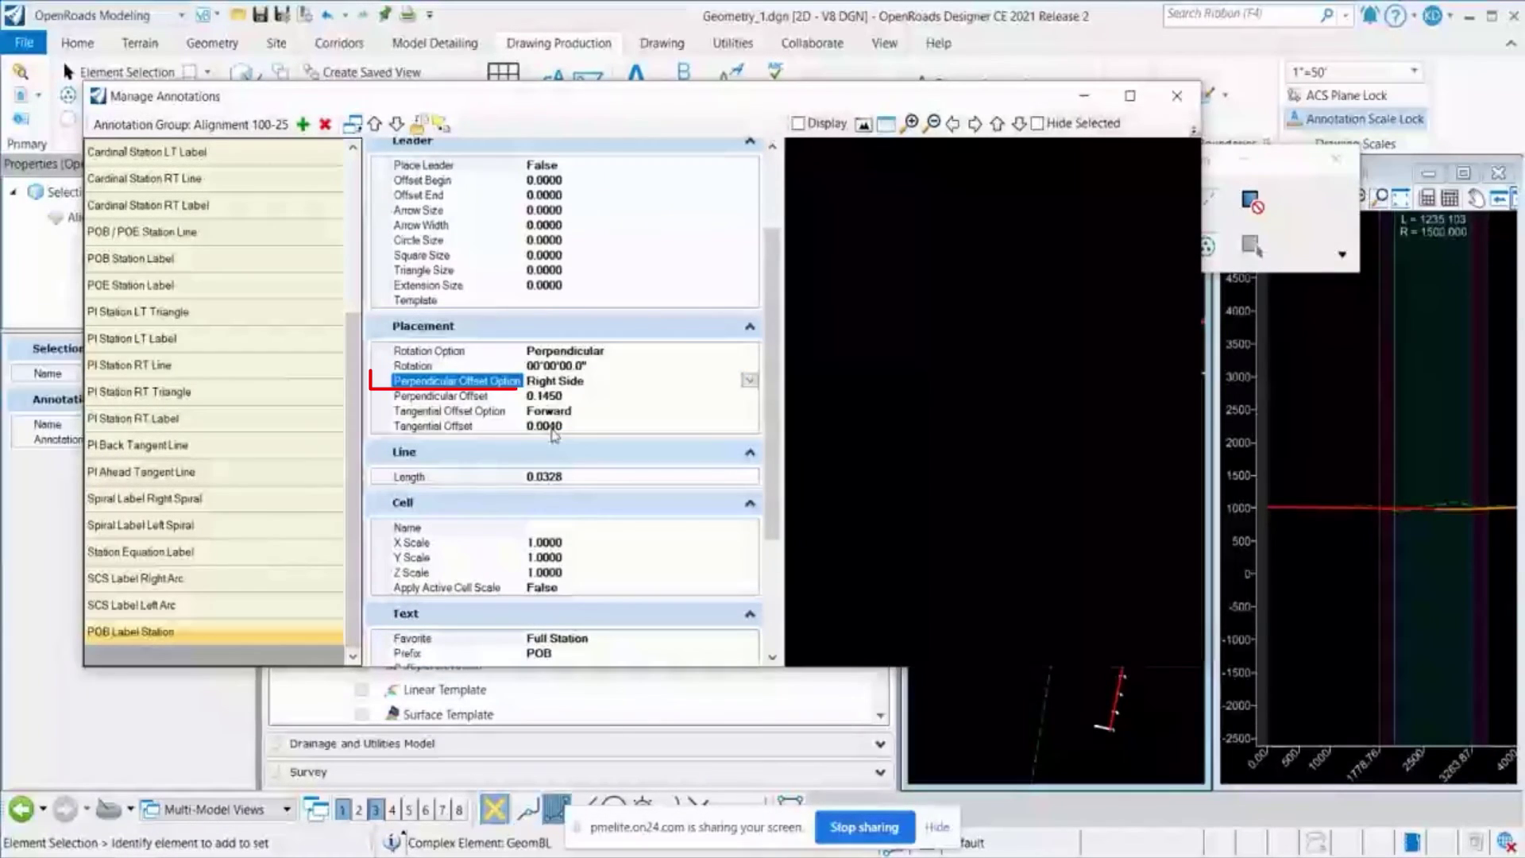
# Set the Perpendicular Offset to 0.05 and clear the POB prefix
pyautogui.scroll(-3, 560, 435)
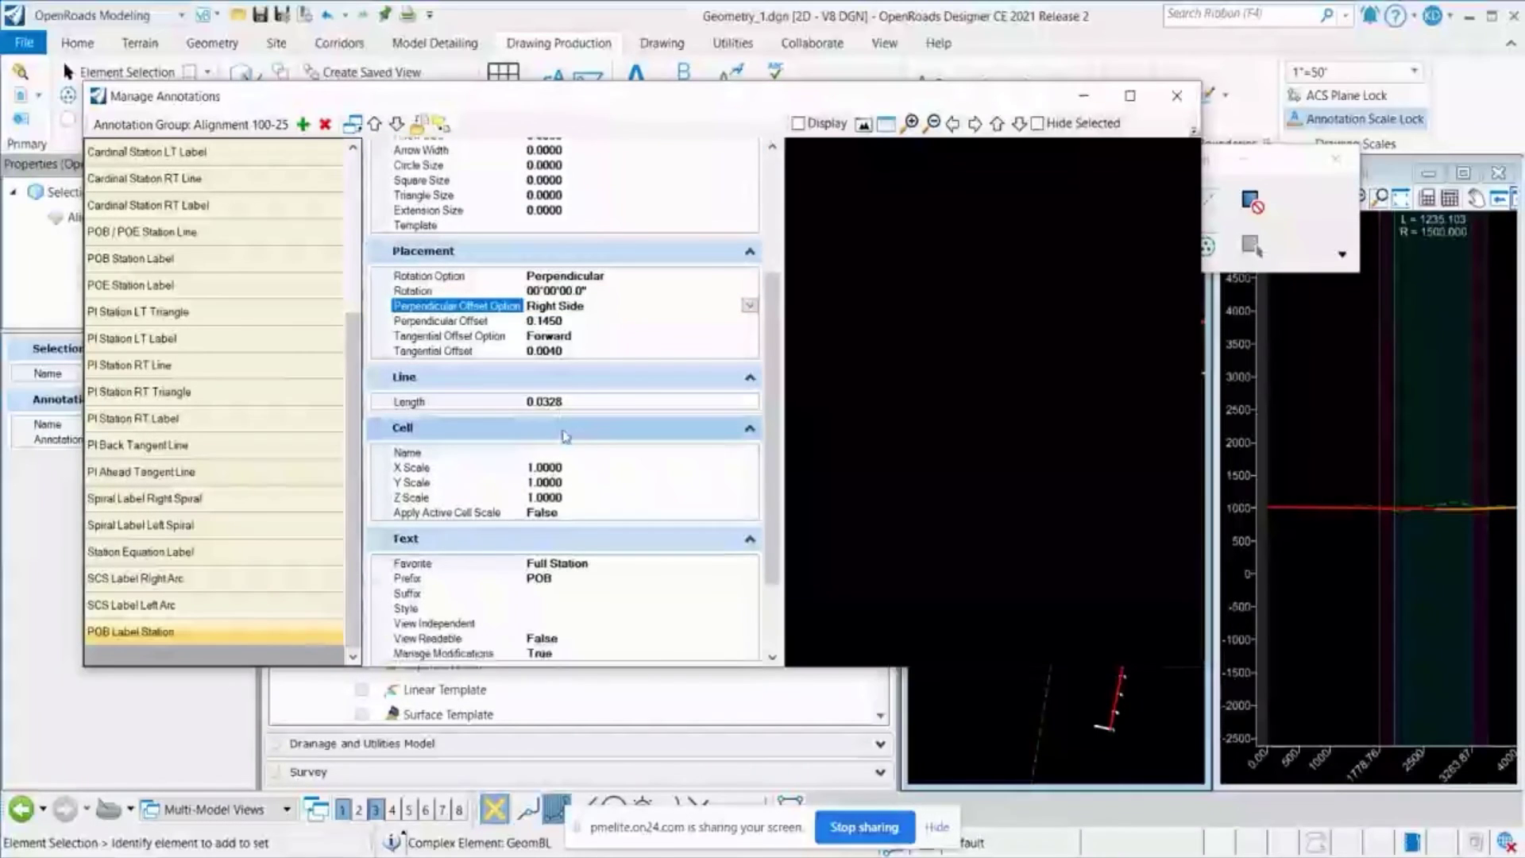
pyautogui.click(524, 271)
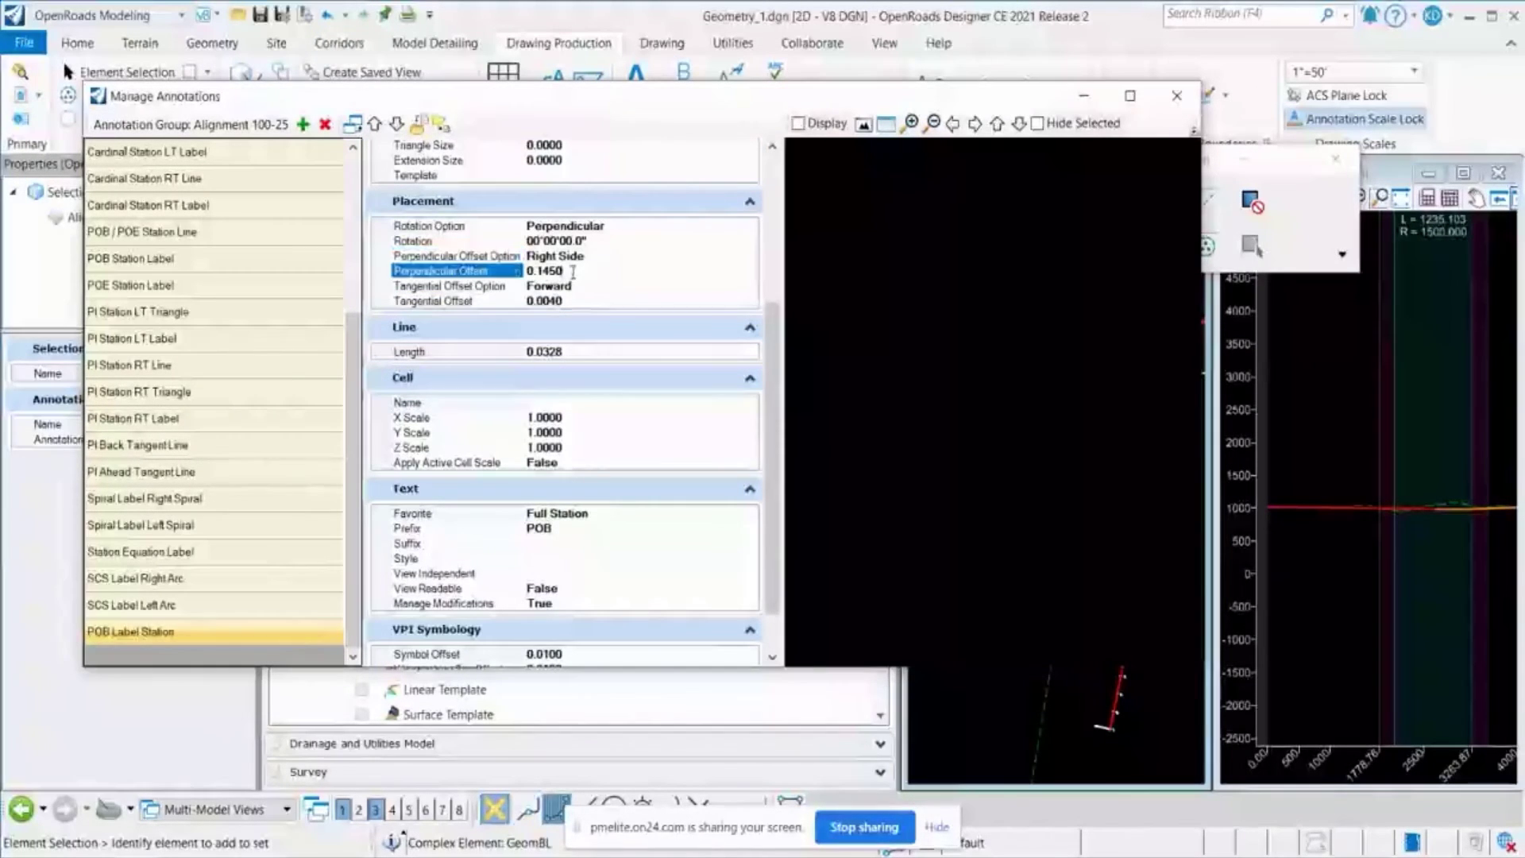
pyautogui.write('0.0')
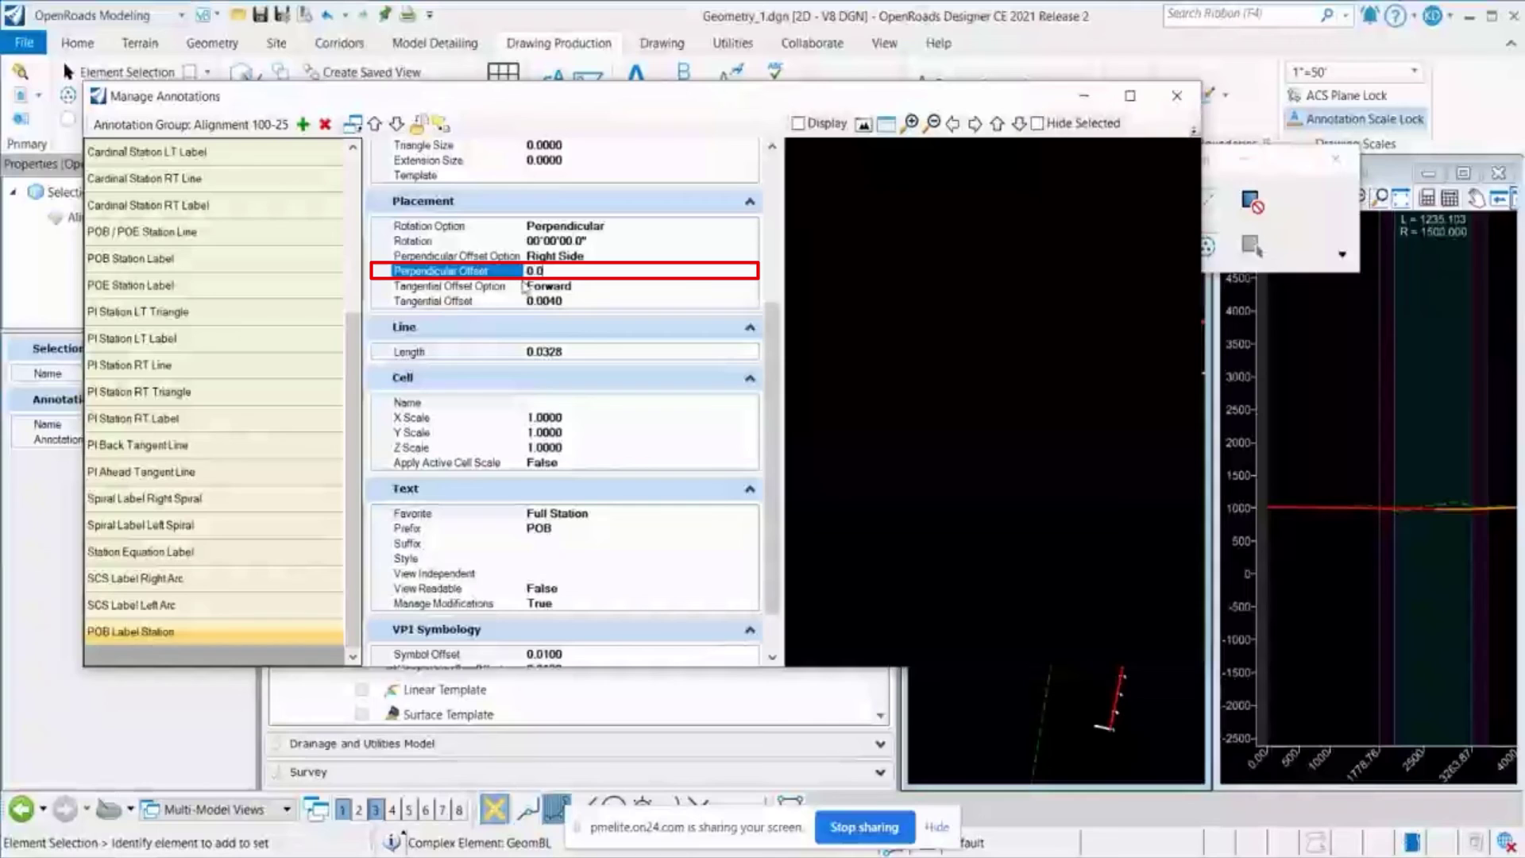
pyautogui.write('5')
pyautogui.press('Return')
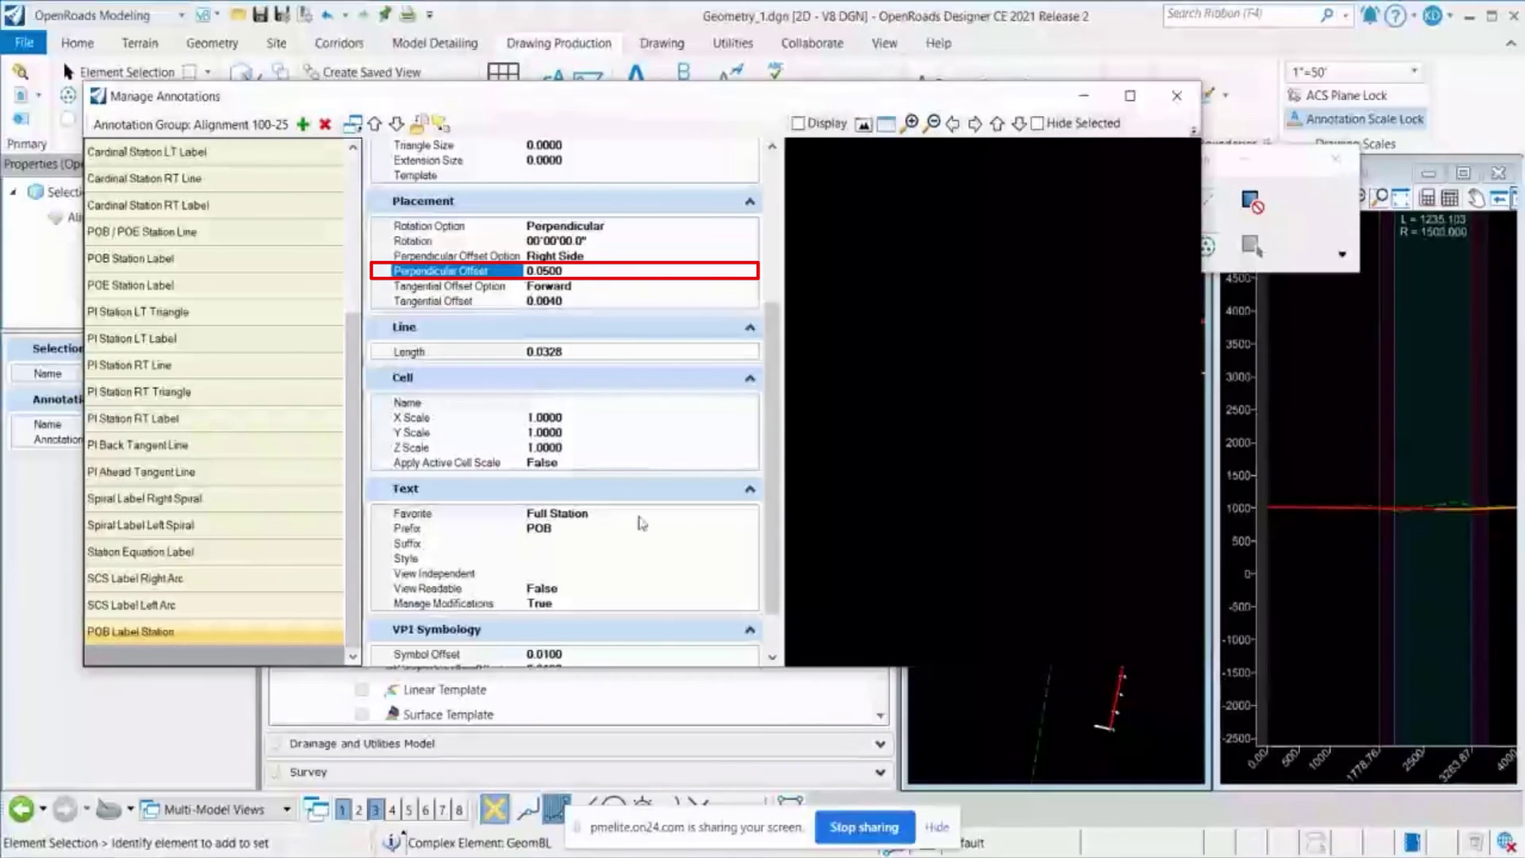
pyautogui.click(585, 530)
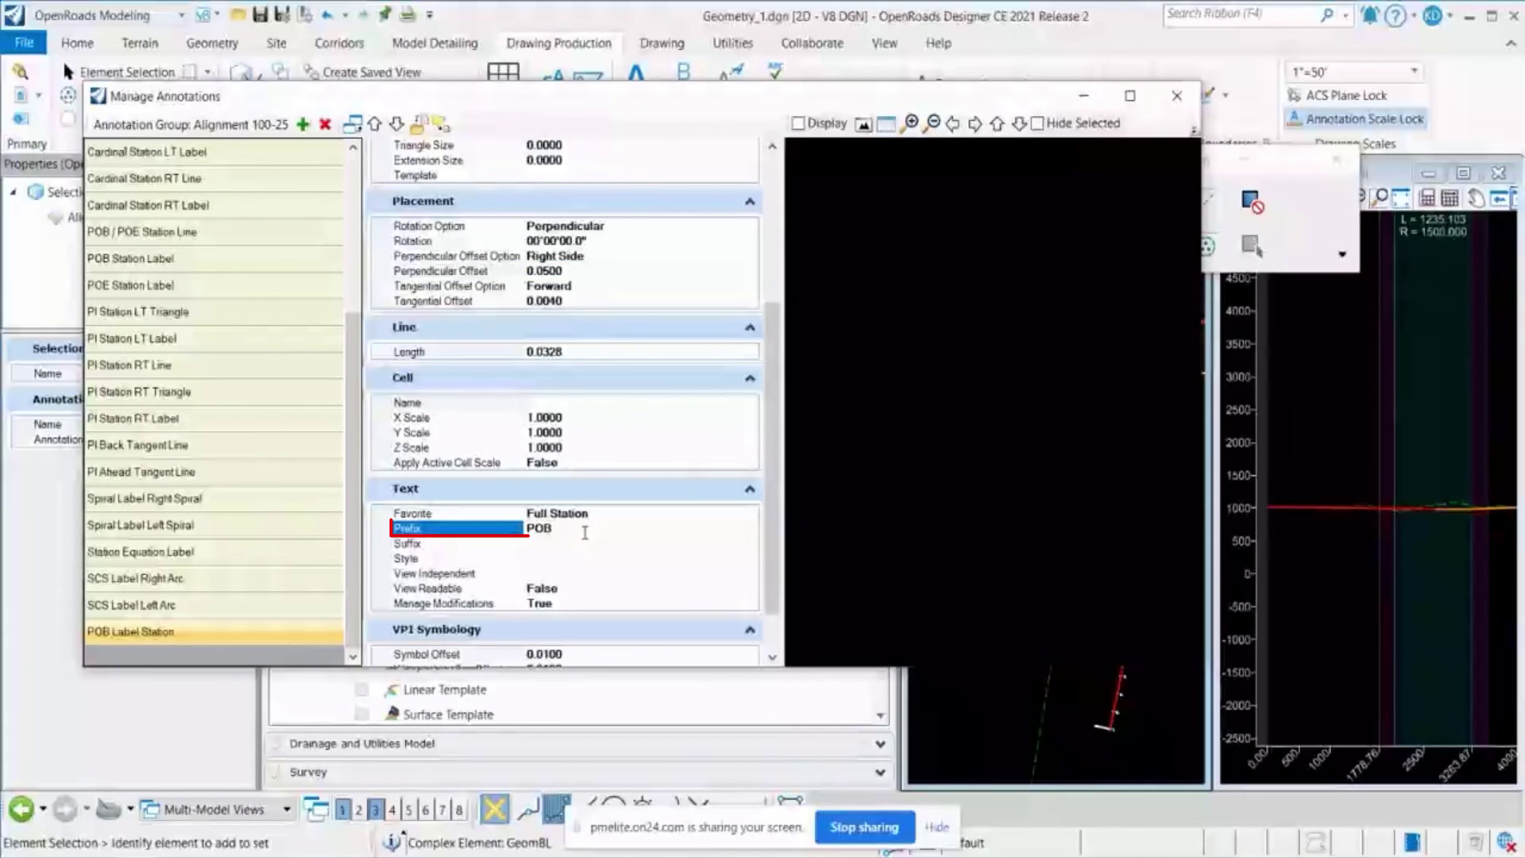
pyautogui.press('BackSpace')
pyautogui.press('BackSpace')
pyautogui.press('BackSpace')
pyautogui.click(672, 514)
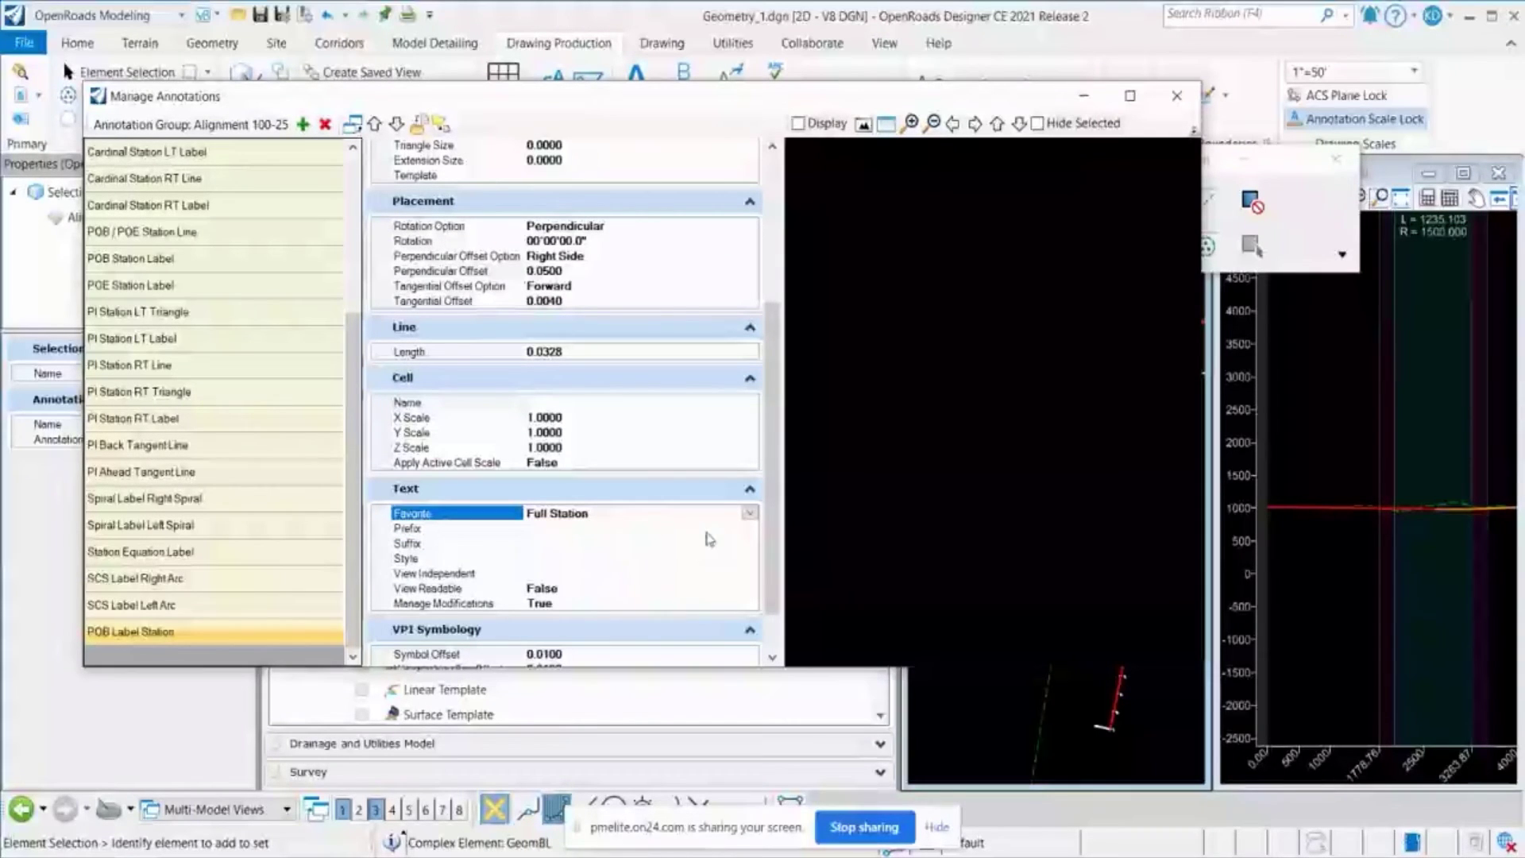
# Choose Begin Coordinates as POB Label Station's text favorite
pyautogui.click(750, 514)
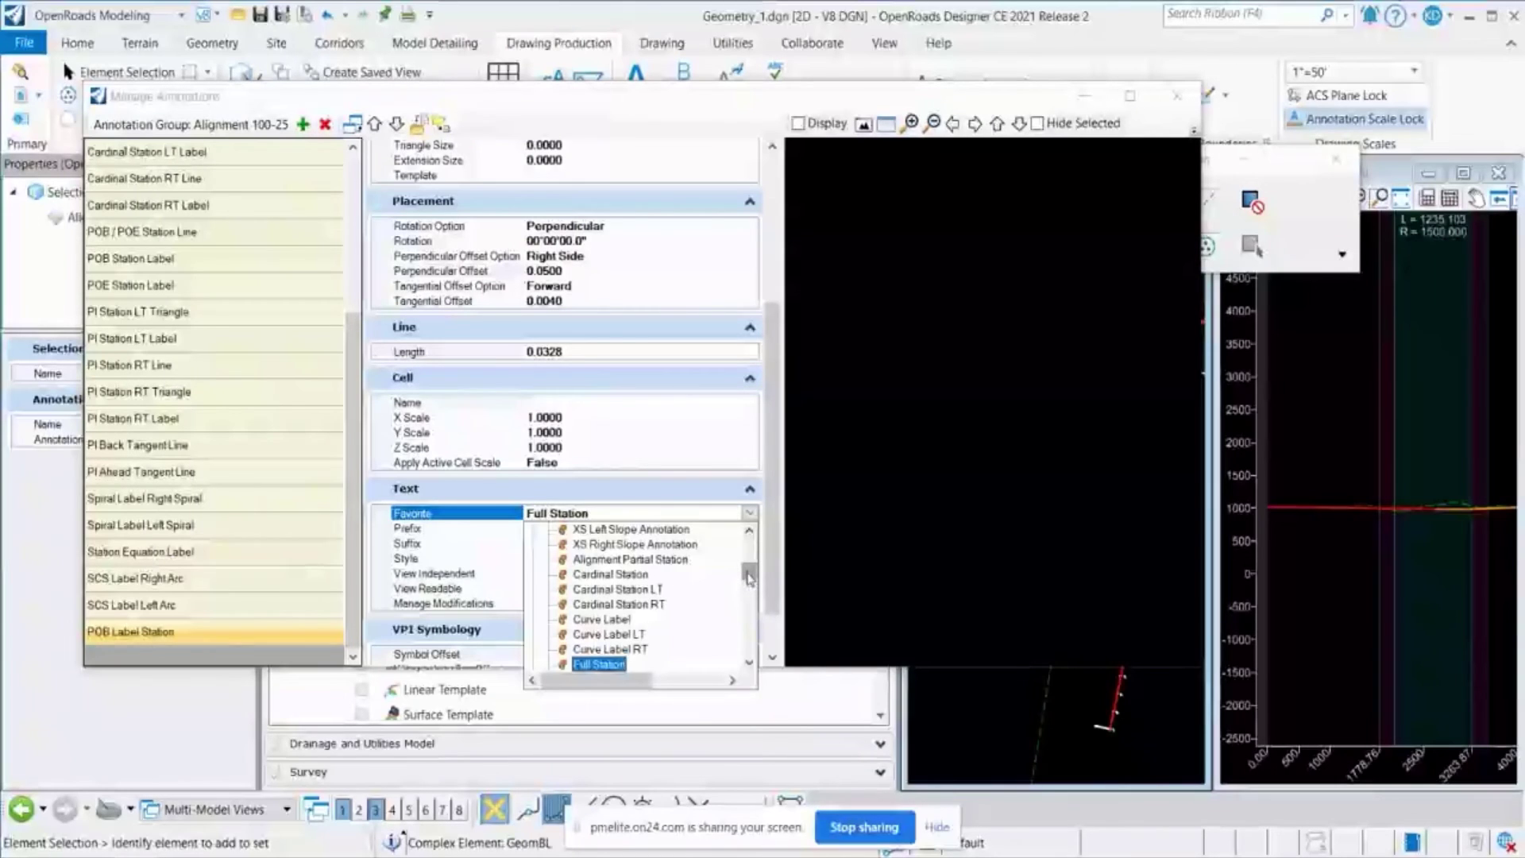
pyautogui.moveTo(750, 578); pyautogui.dragTo(712, 594)
pyautogui.scroll(-1, 712, 594)
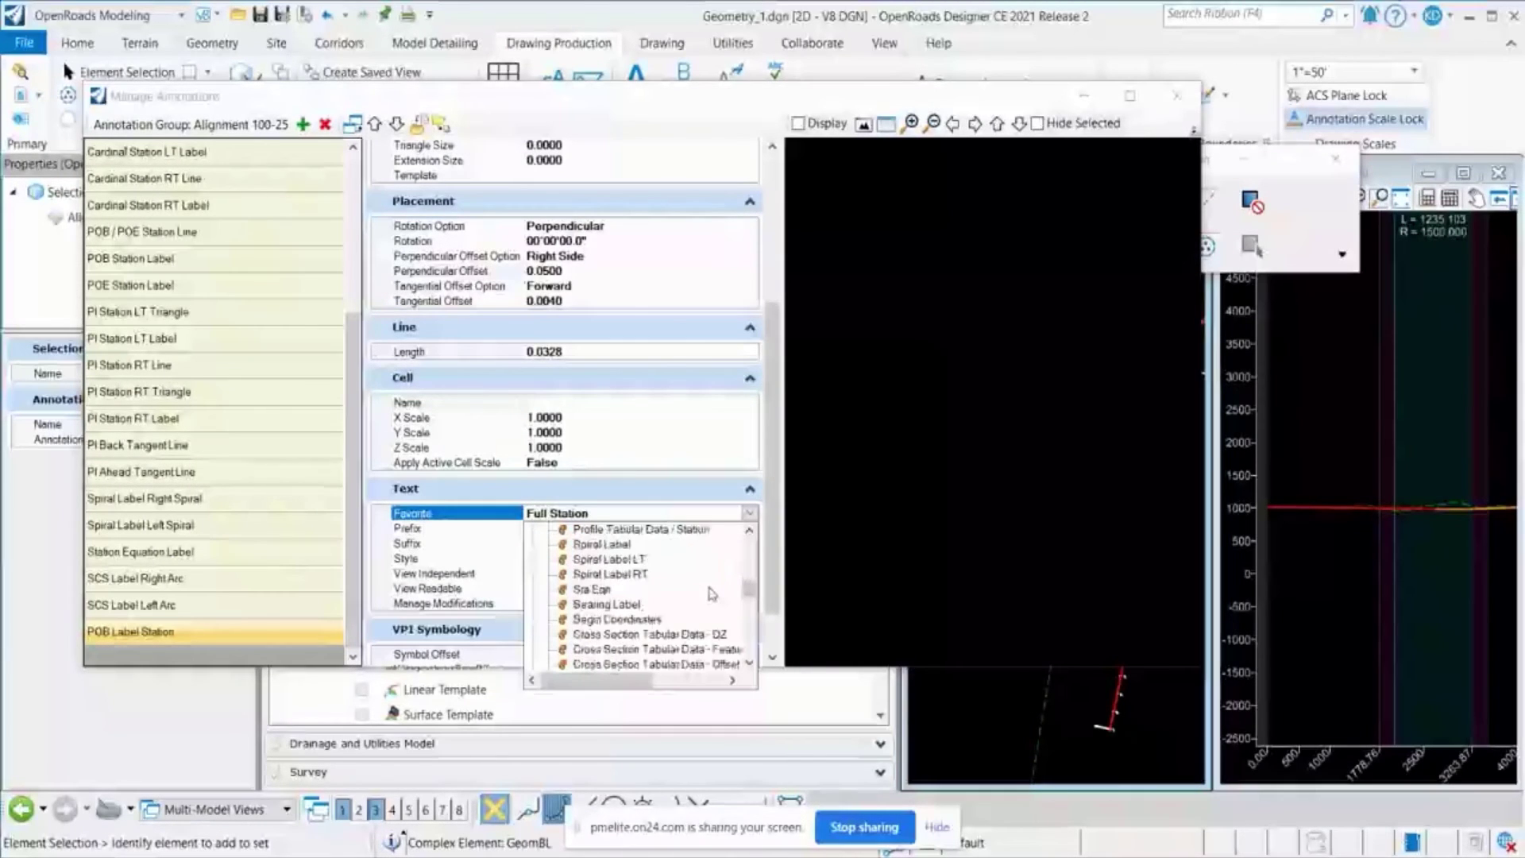
pyautogui.click(625, 620)
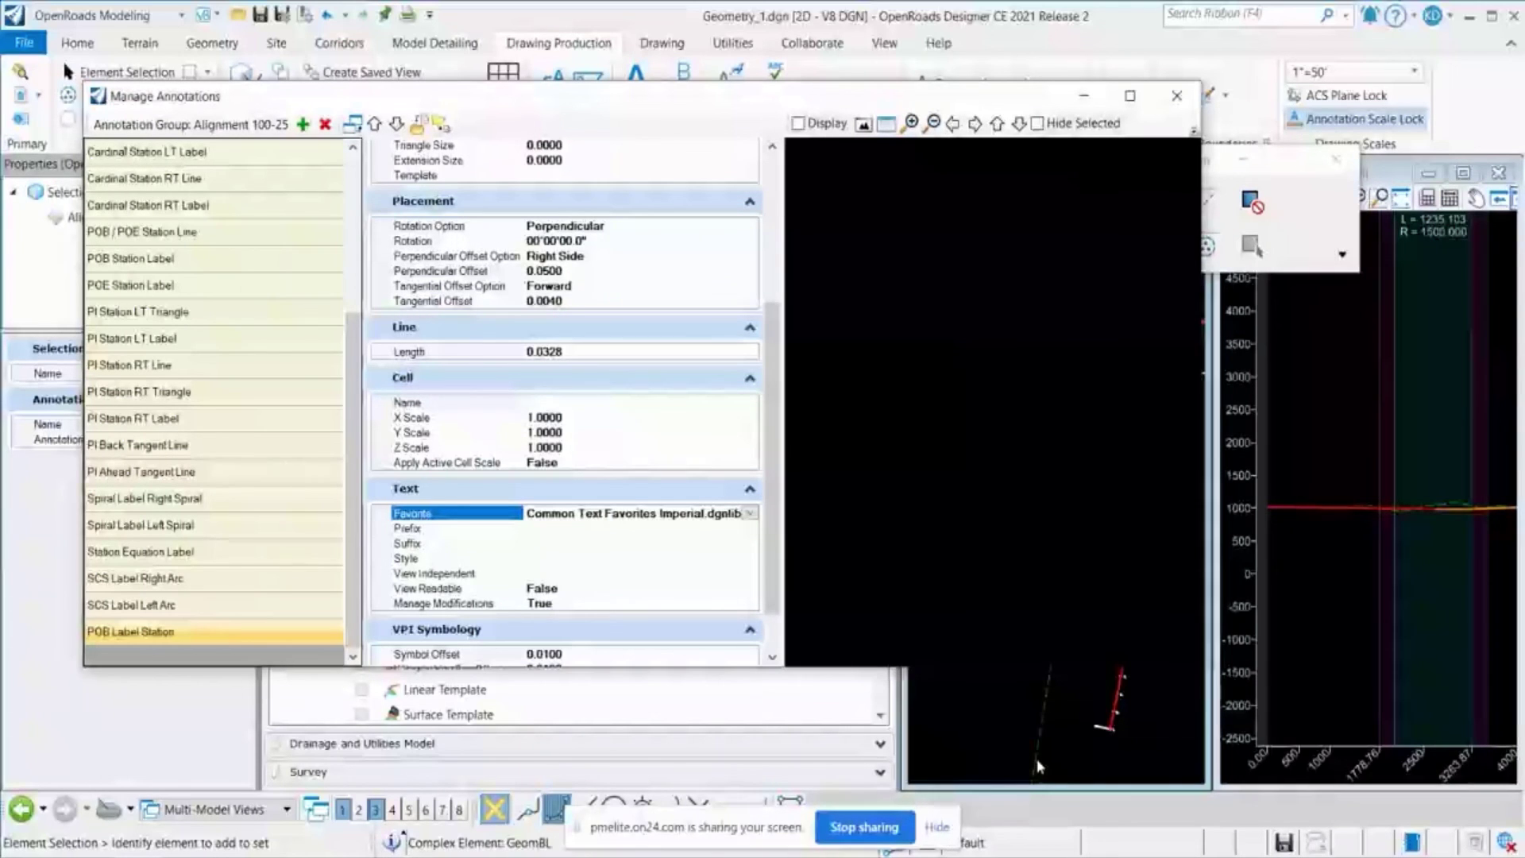
pyautogui.click(1119, 736)
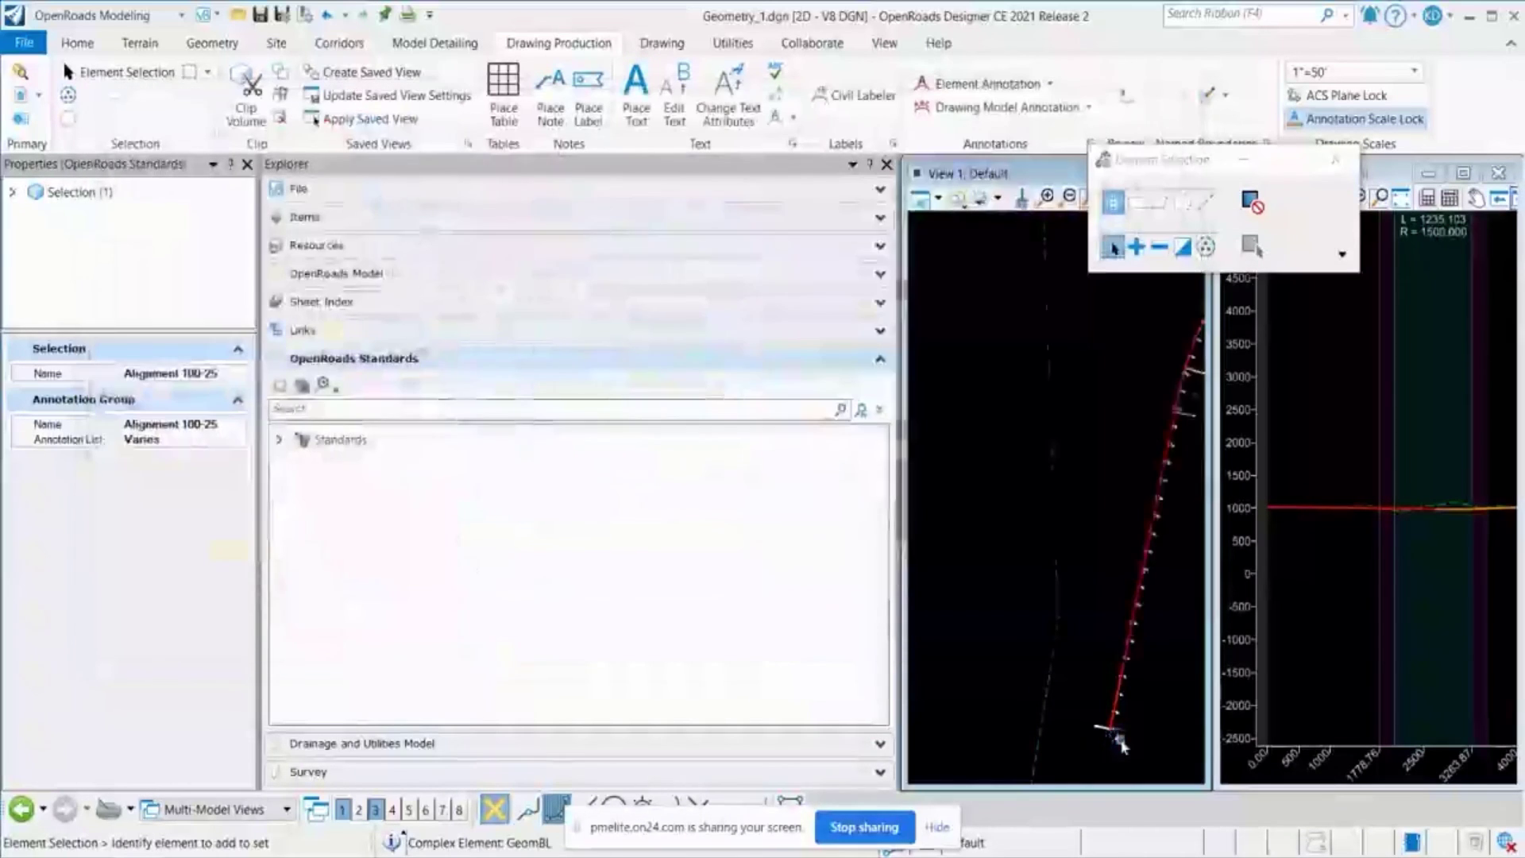
pyautogui.scroll(5, 1117, 727)
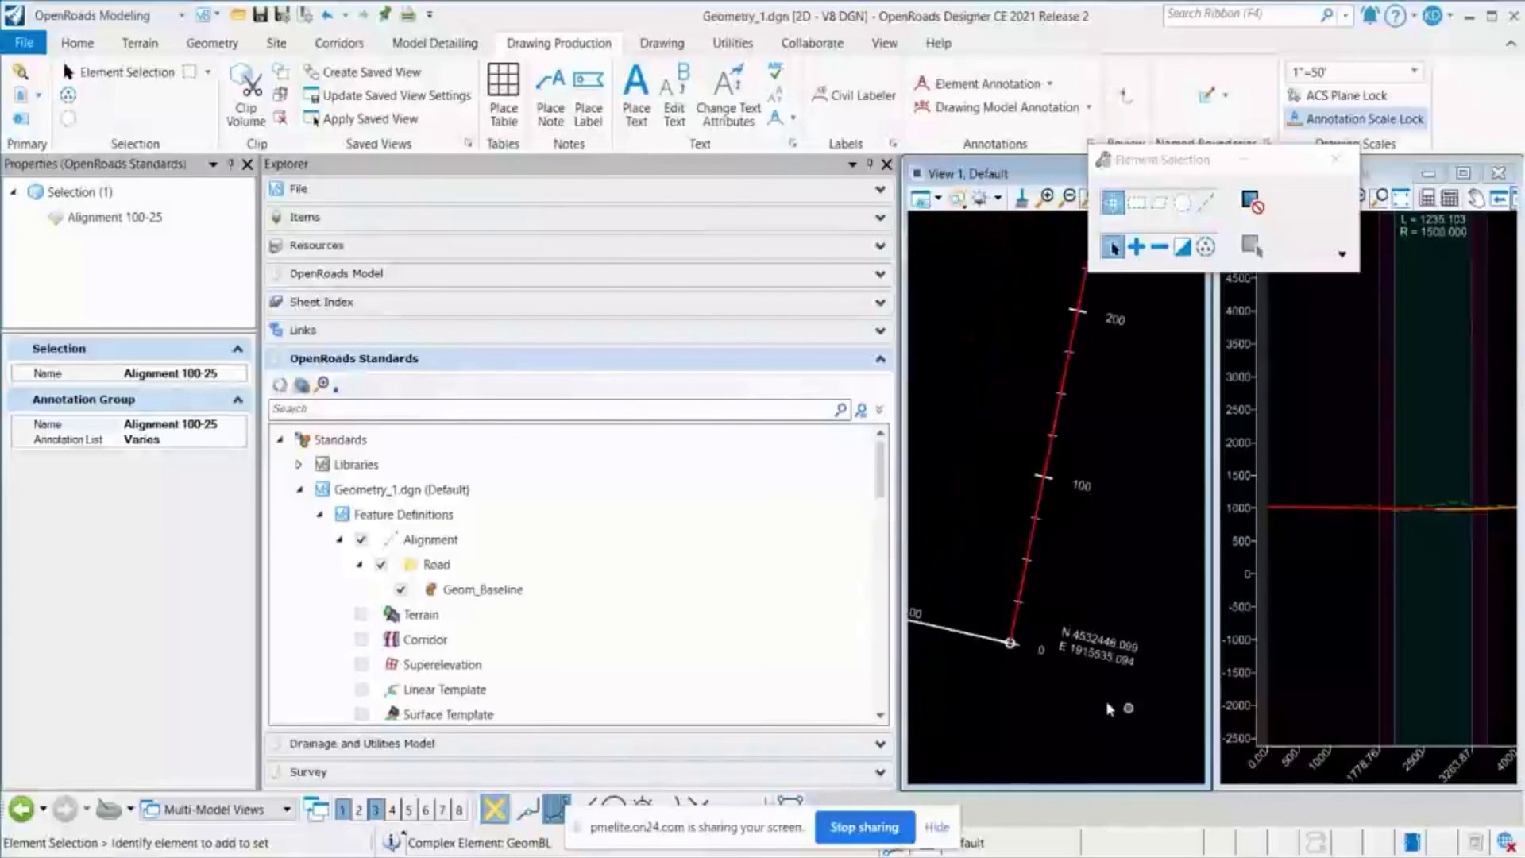
pyautogui.scroll(1, 1107, 704)
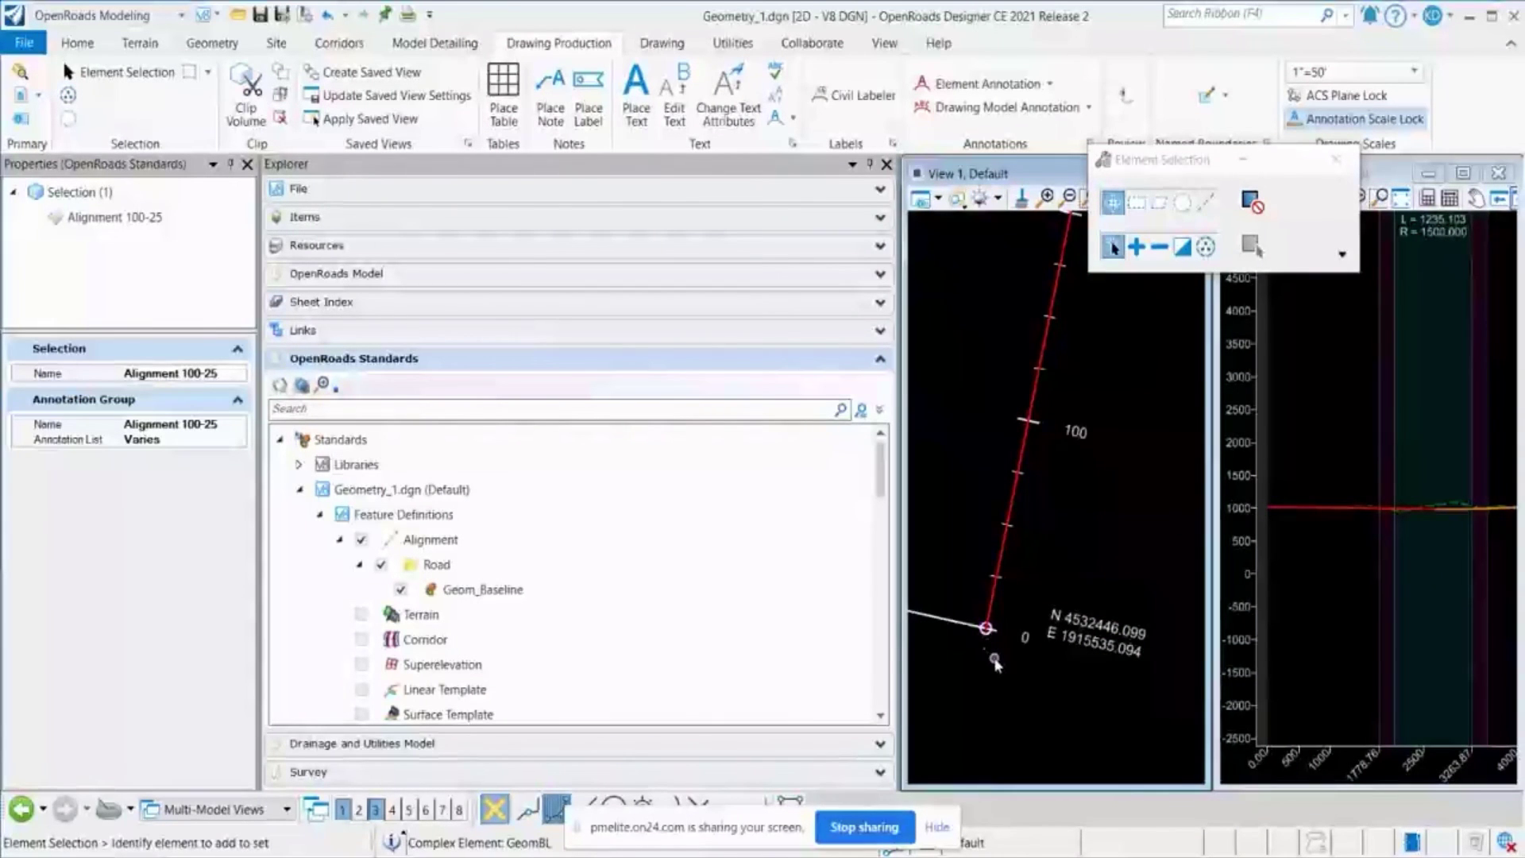
pyautogui.scroll(-2, 1025, 674)
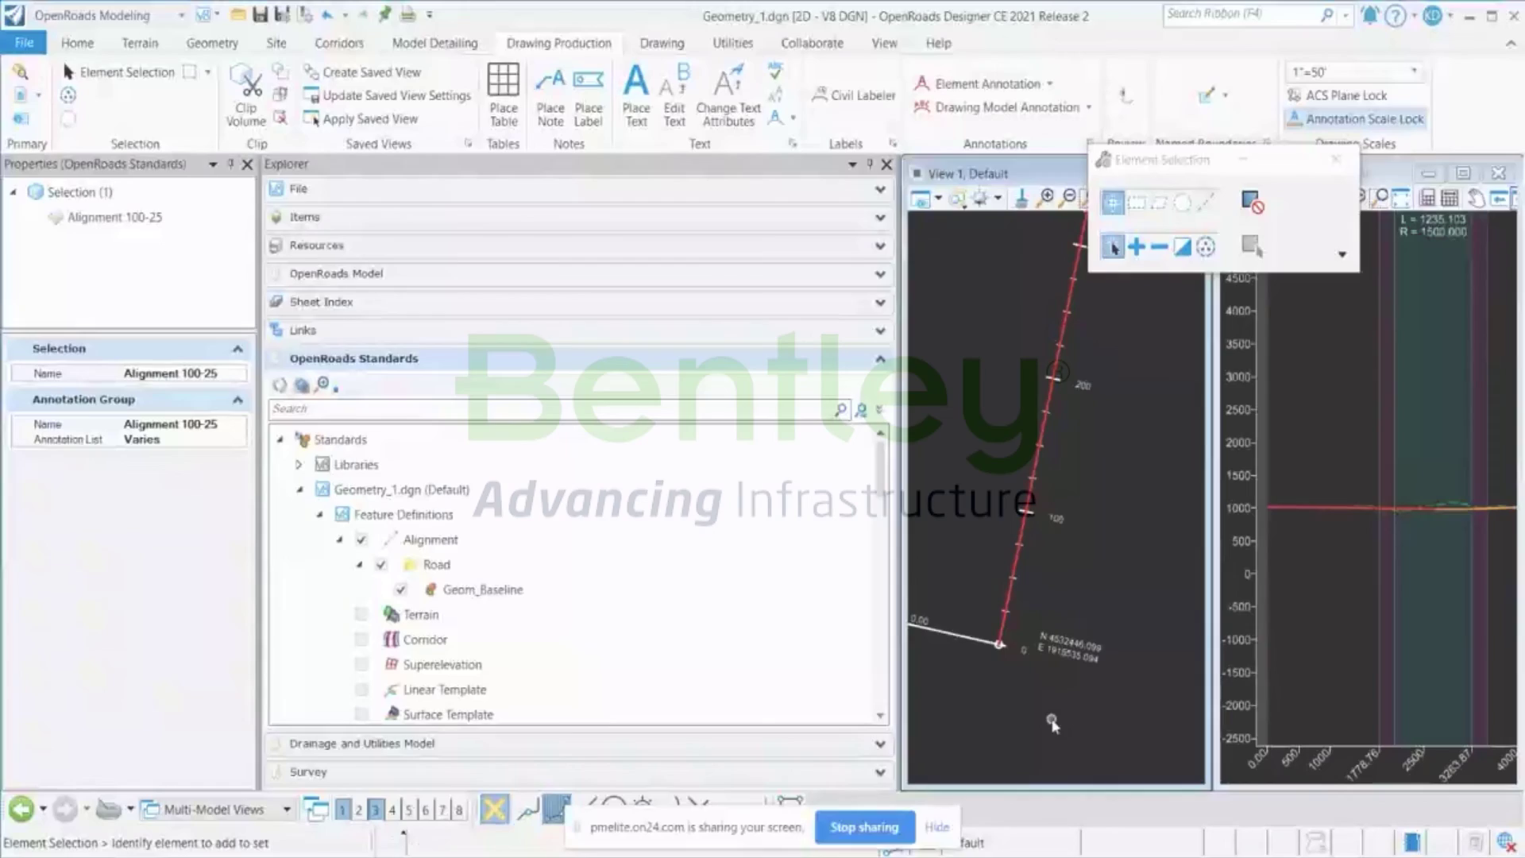